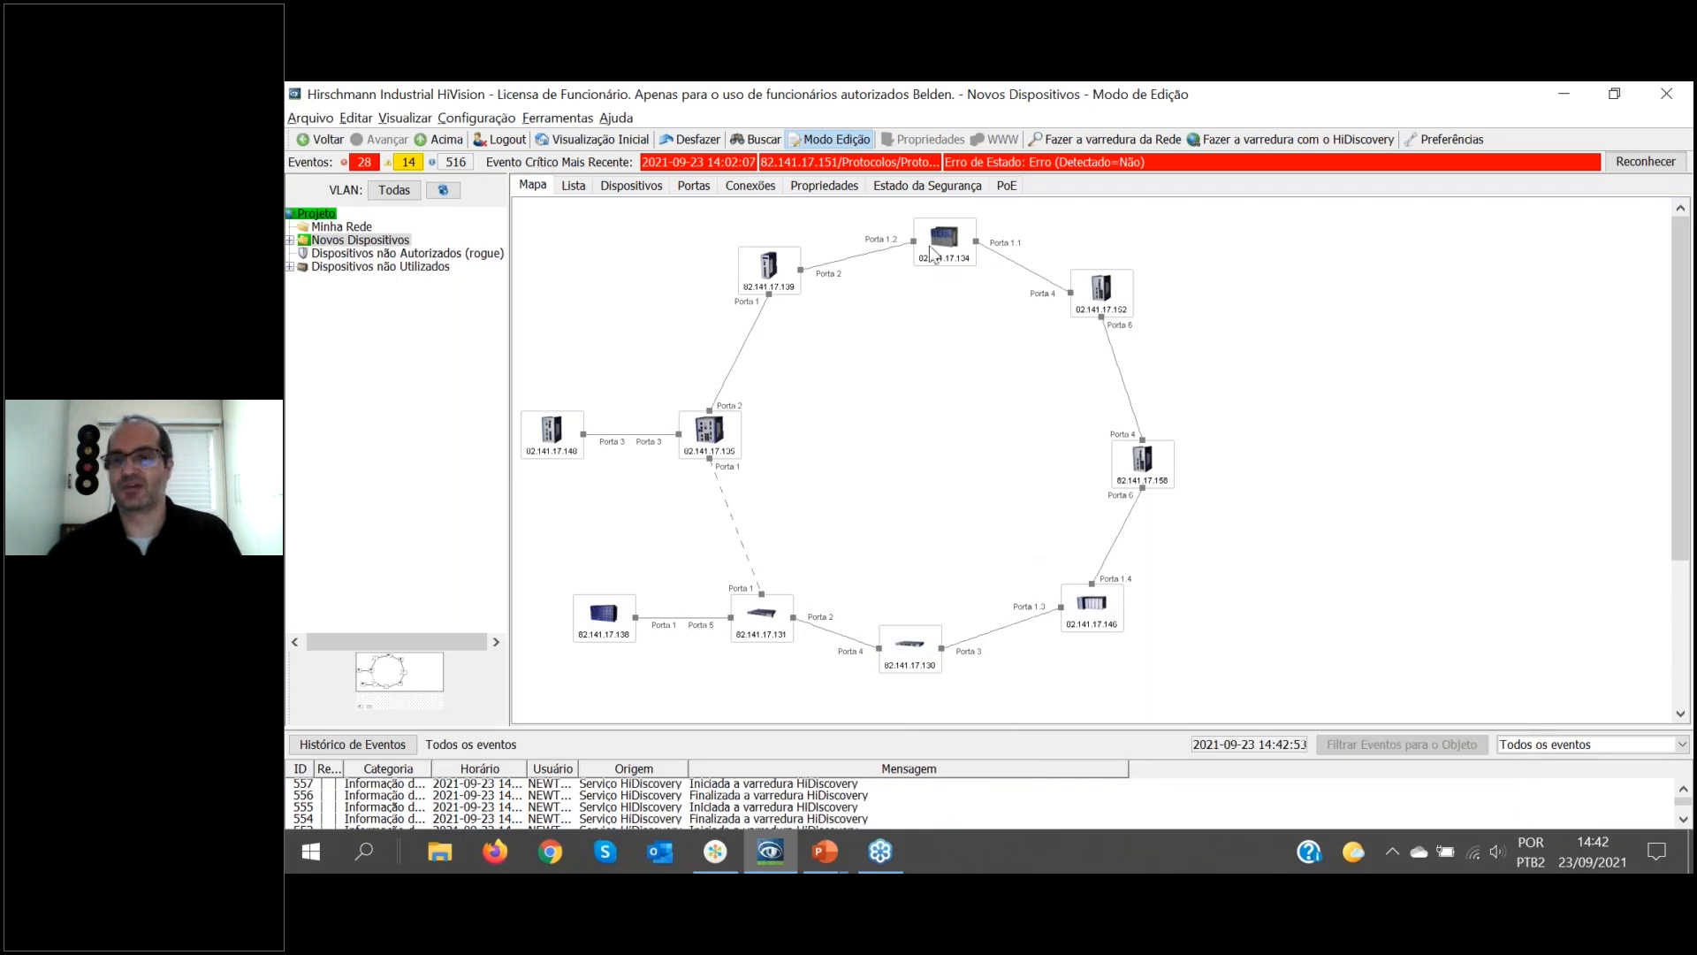
Open MultiConfig for devices 82.141.17.134, 82.141.17.152, 82.141.17.135, 82.141.17.138 and 82.141.17.146 together.
mouse_move(930, 246)
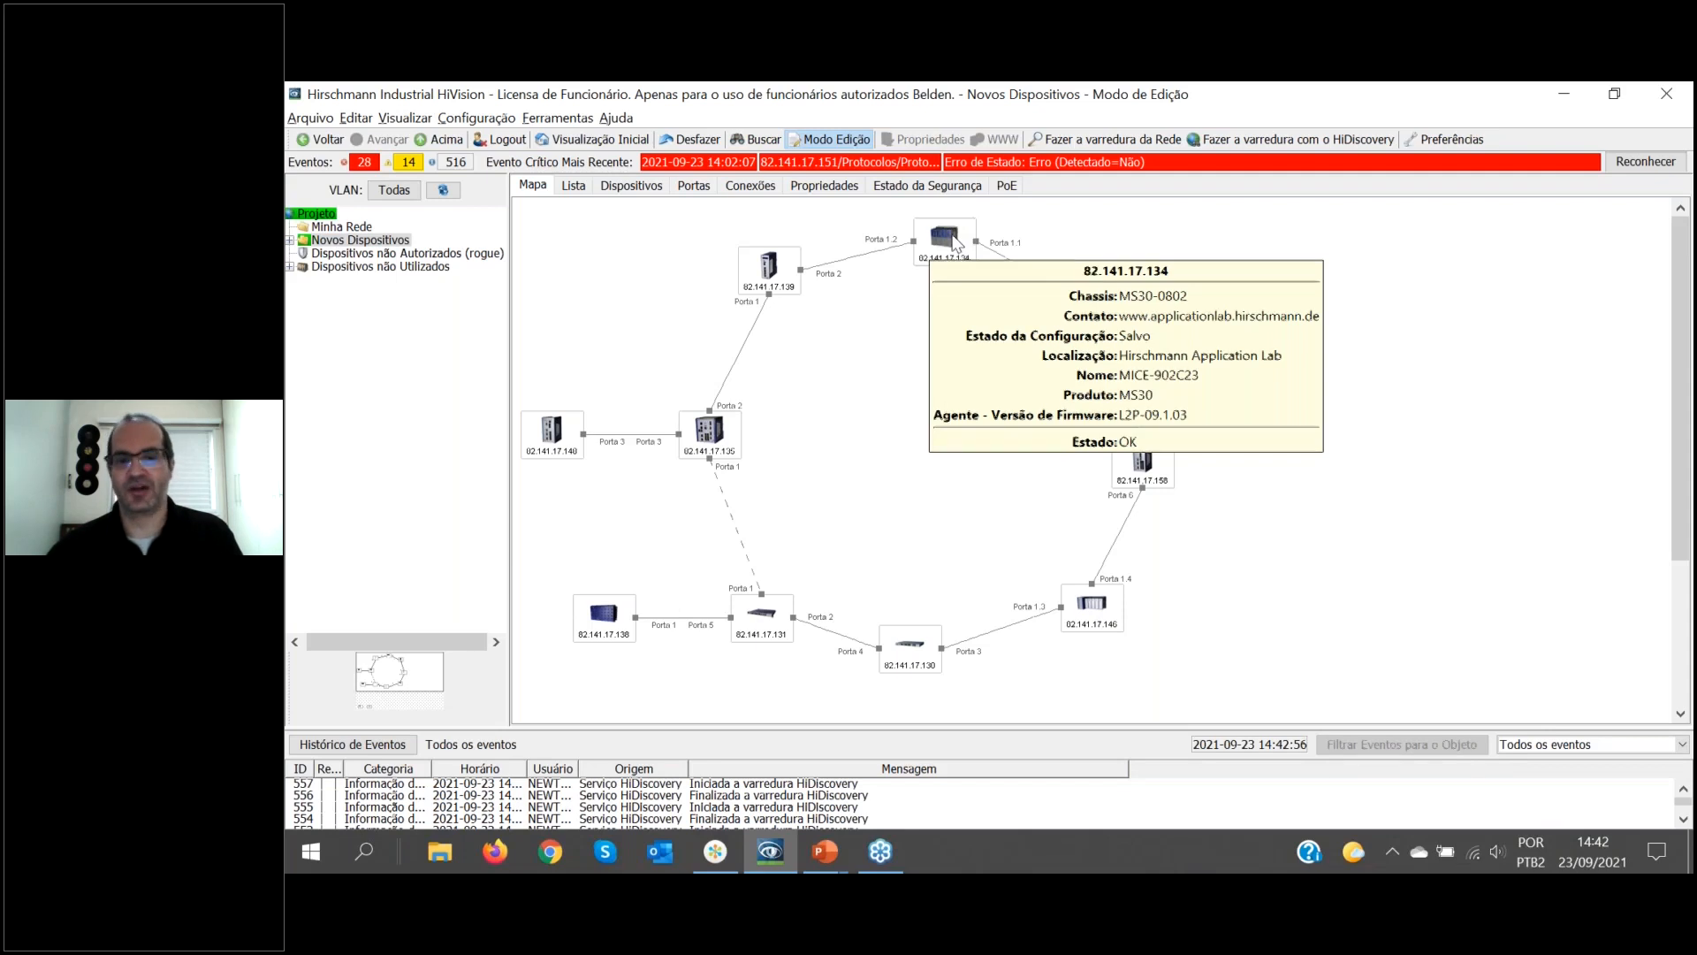
left_click(955, 246)
left_click(1107, 310, "ctrl")
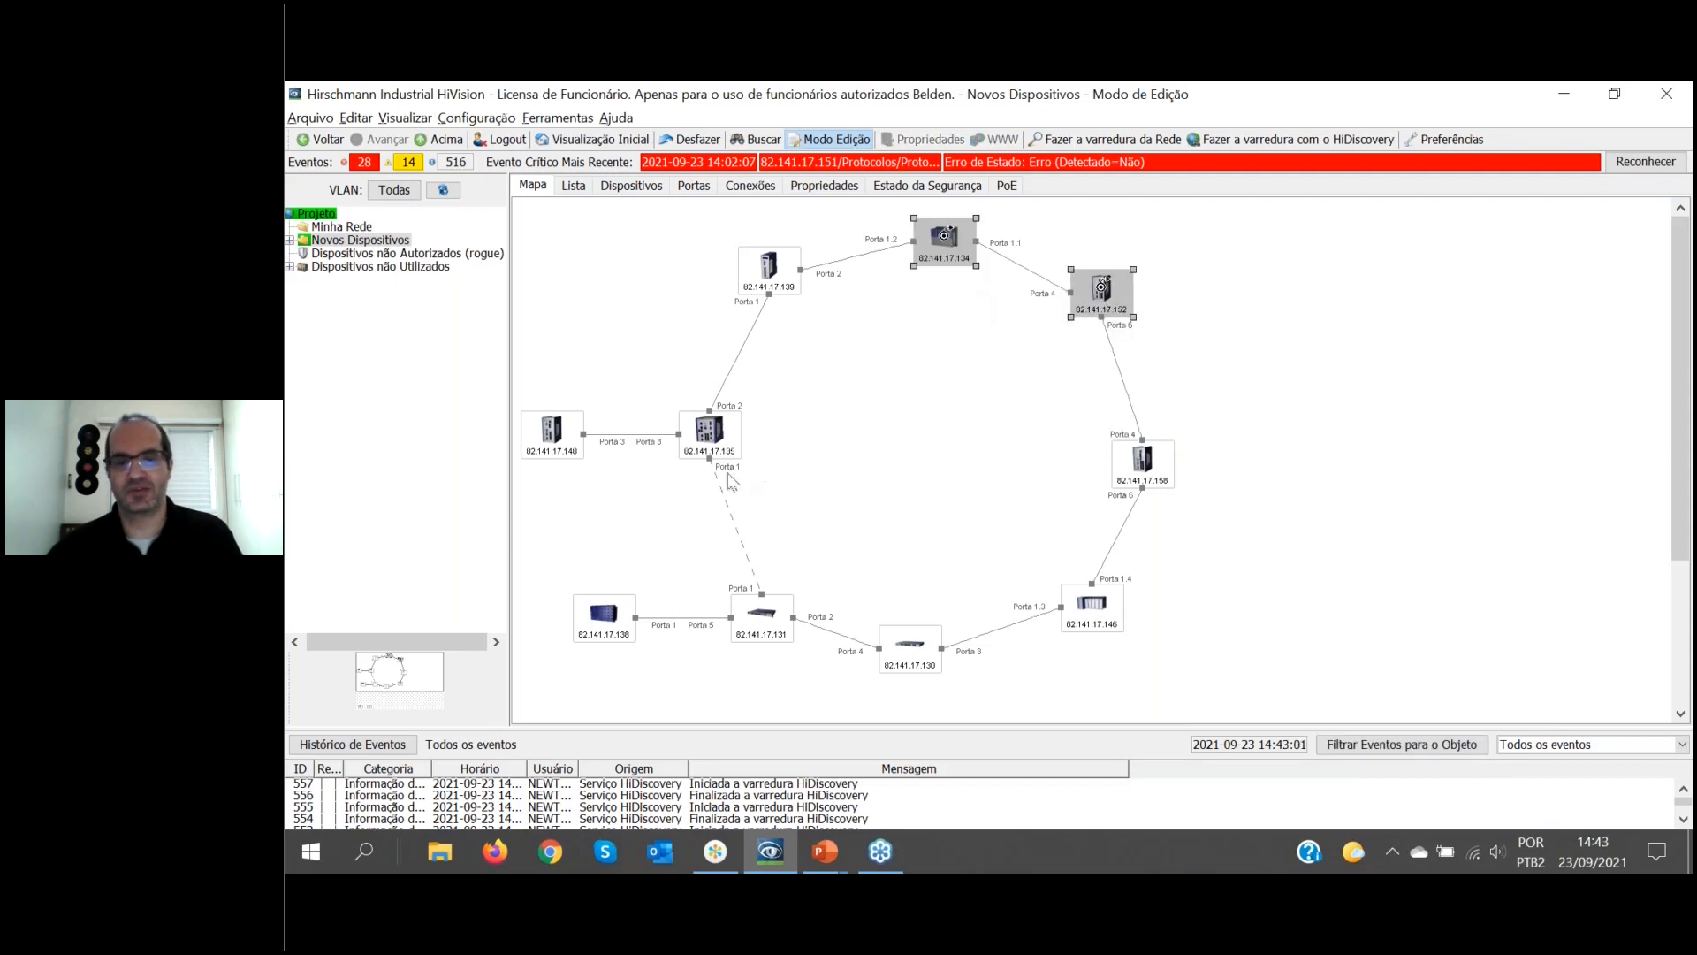
left_click(712, 437, "ctrl")
left_click(609, 626, "ctrl")
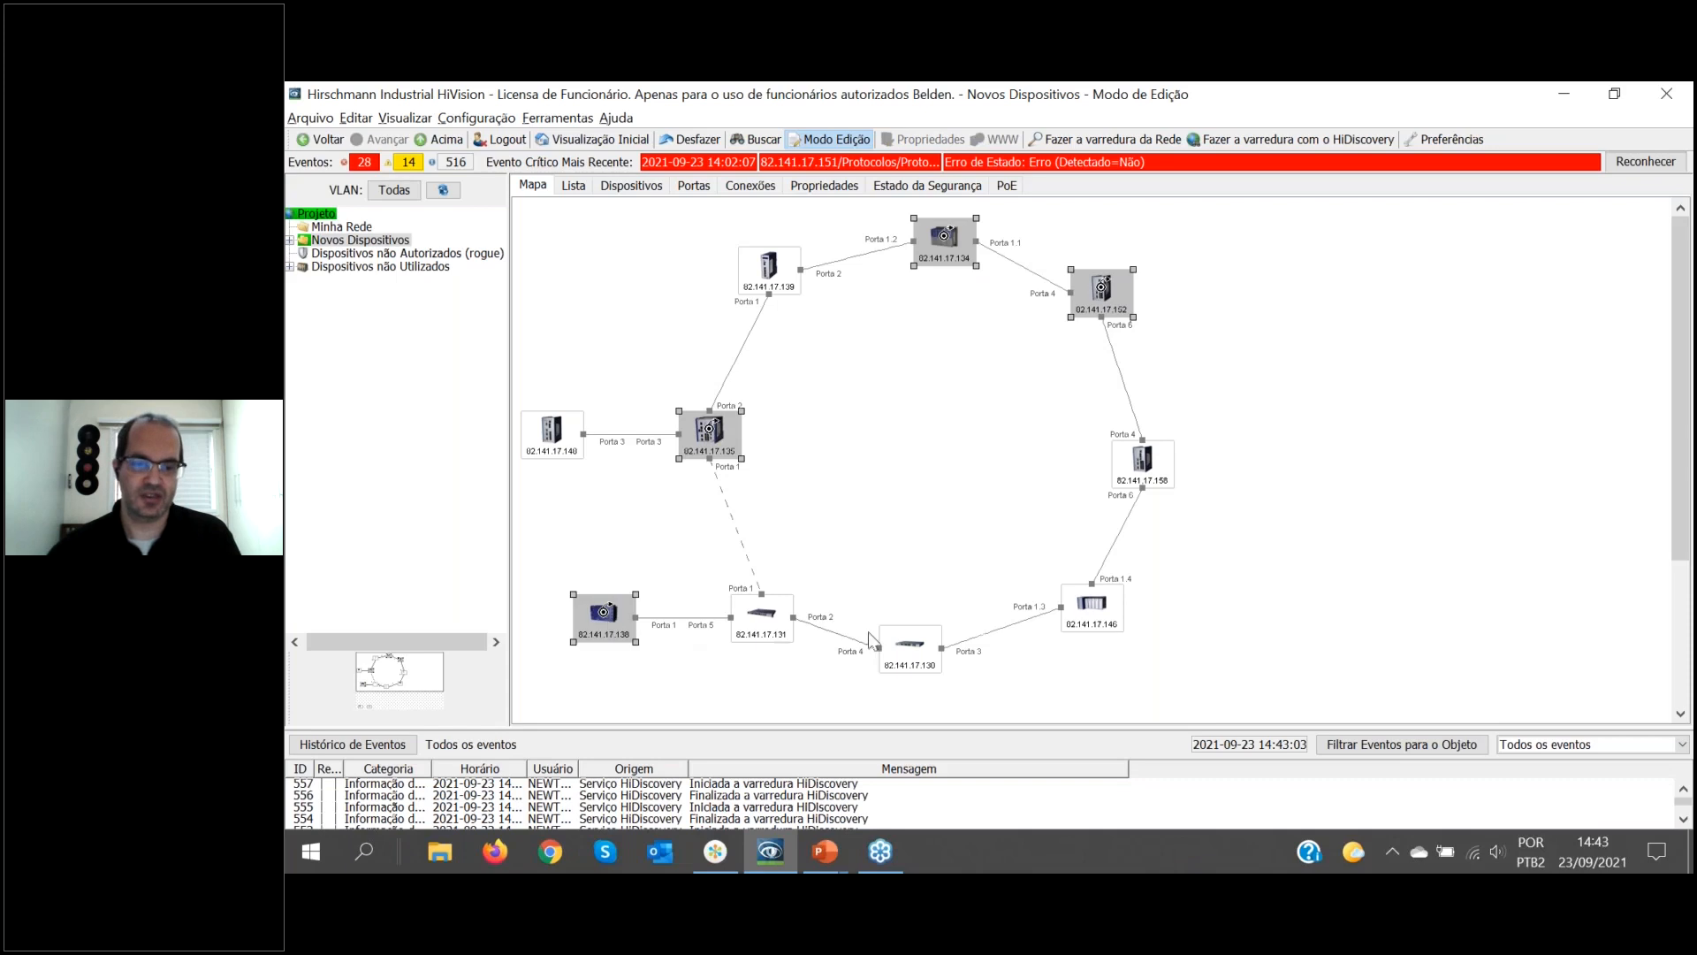
left_click(1087, 626, "ctrl")
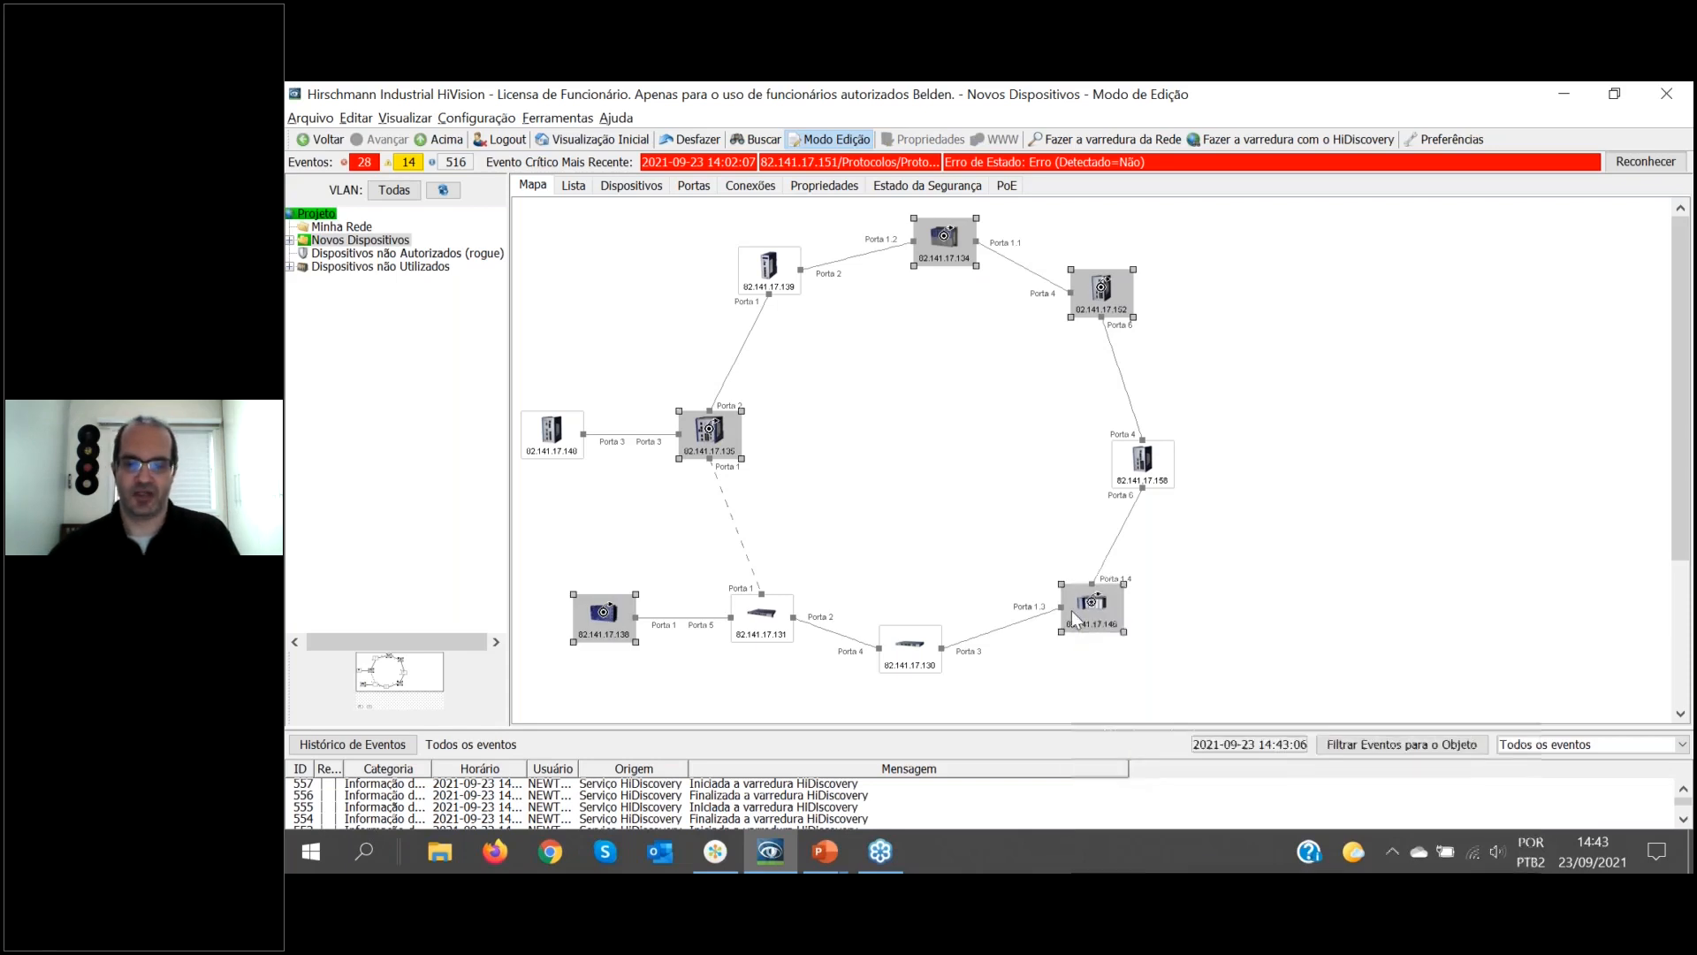
right_click(1074, 617)
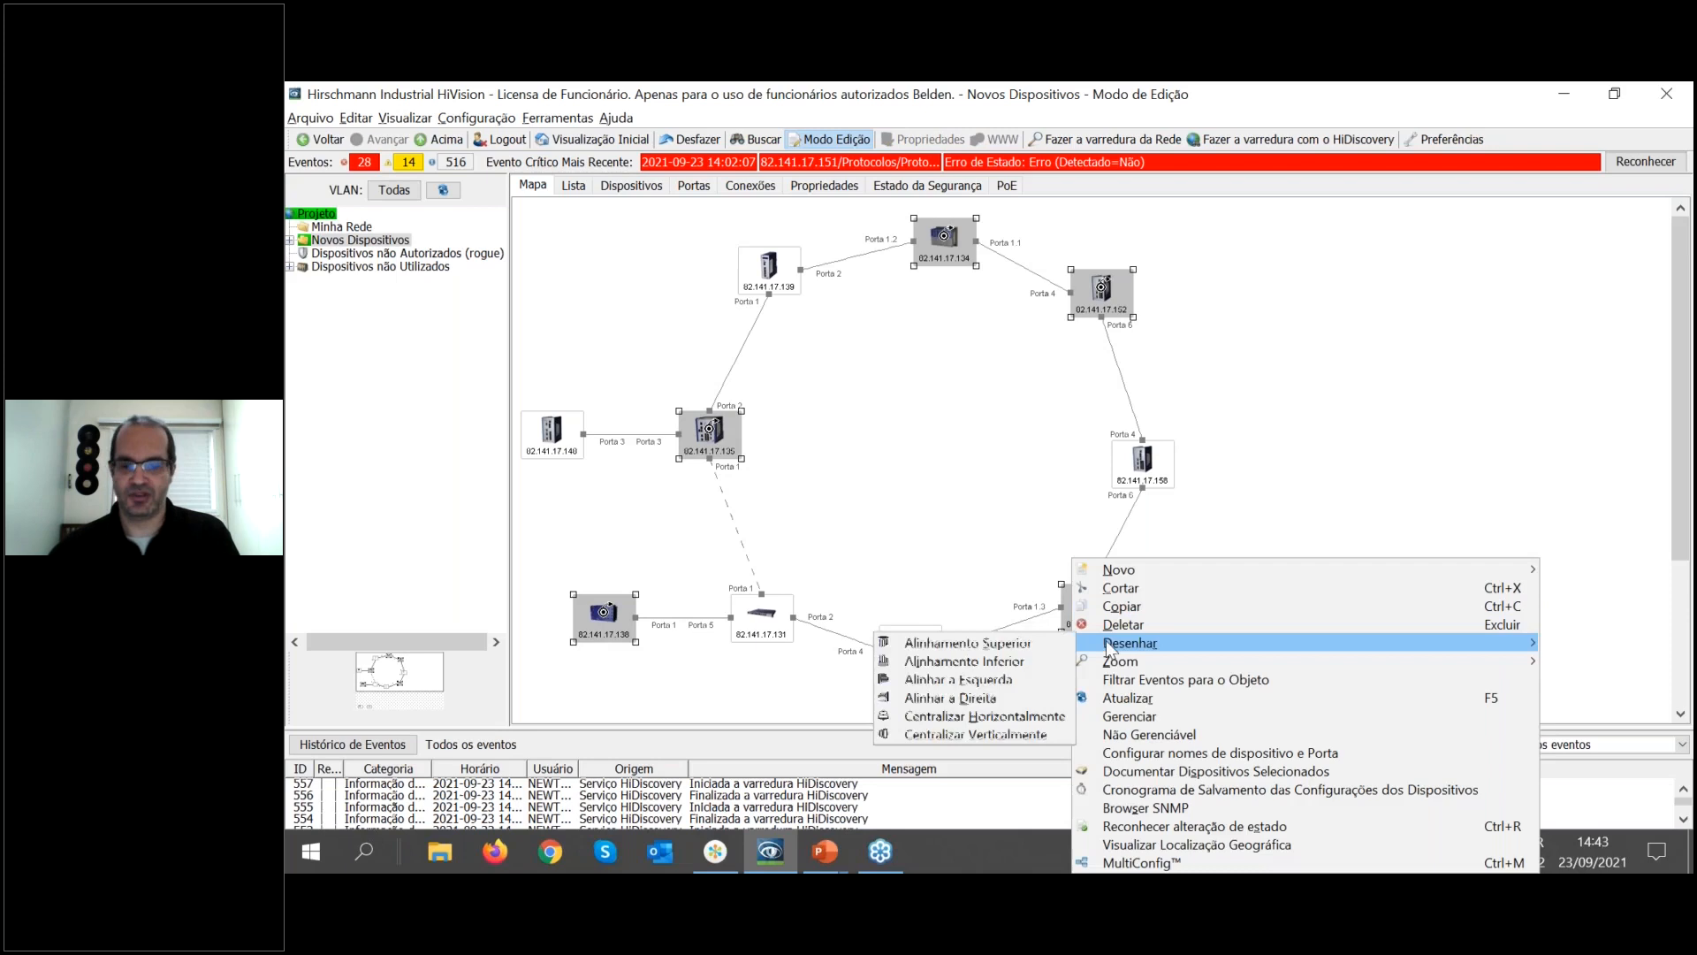
left_click(1159, 862)
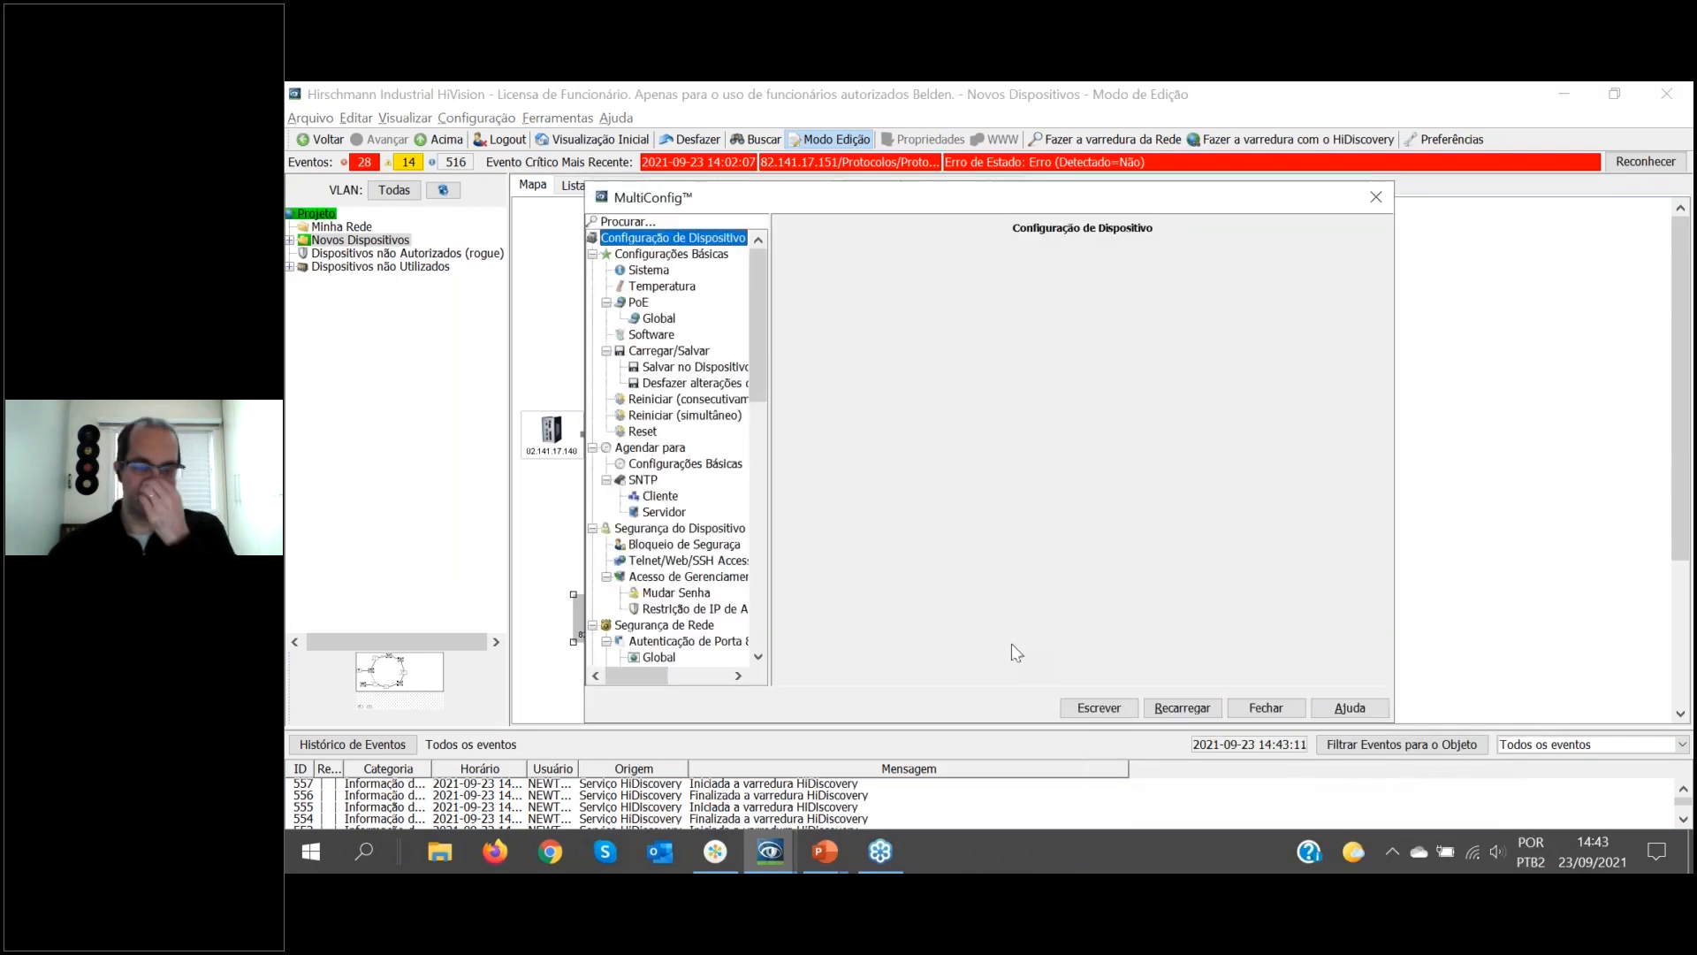
Examine the Sistema settings of each selected device, with the MultiConfig panes and device name column widened.
left_click_drag(769, 424, 845, 420)
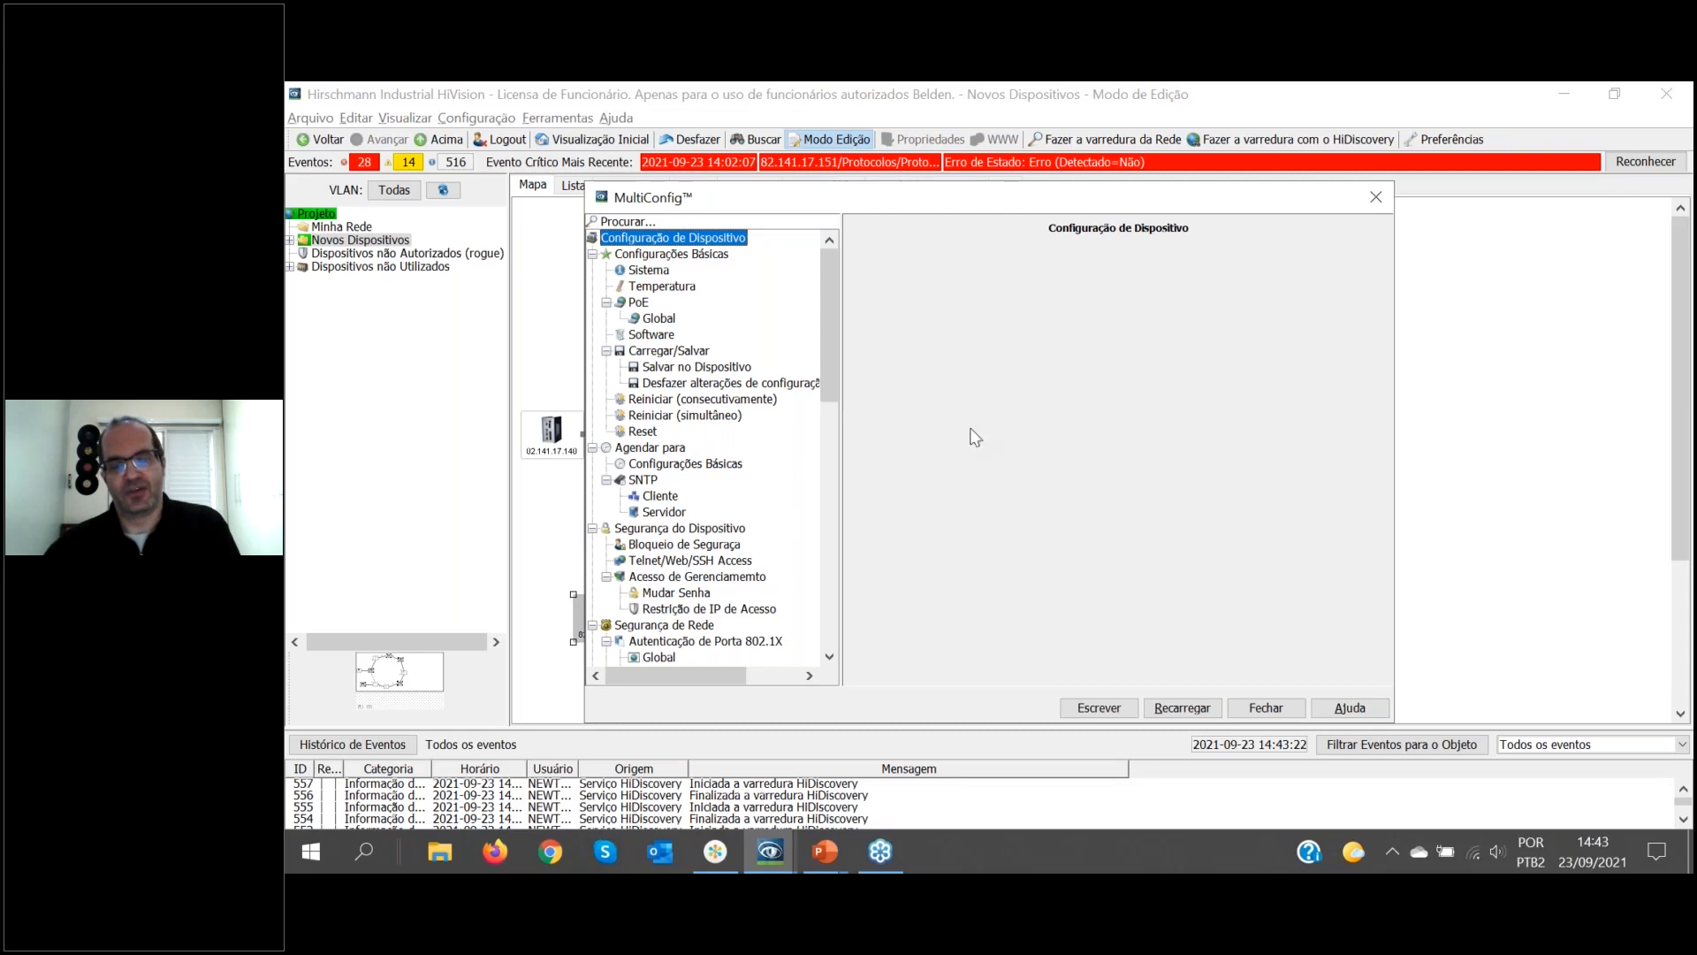
left_click(646, 271)
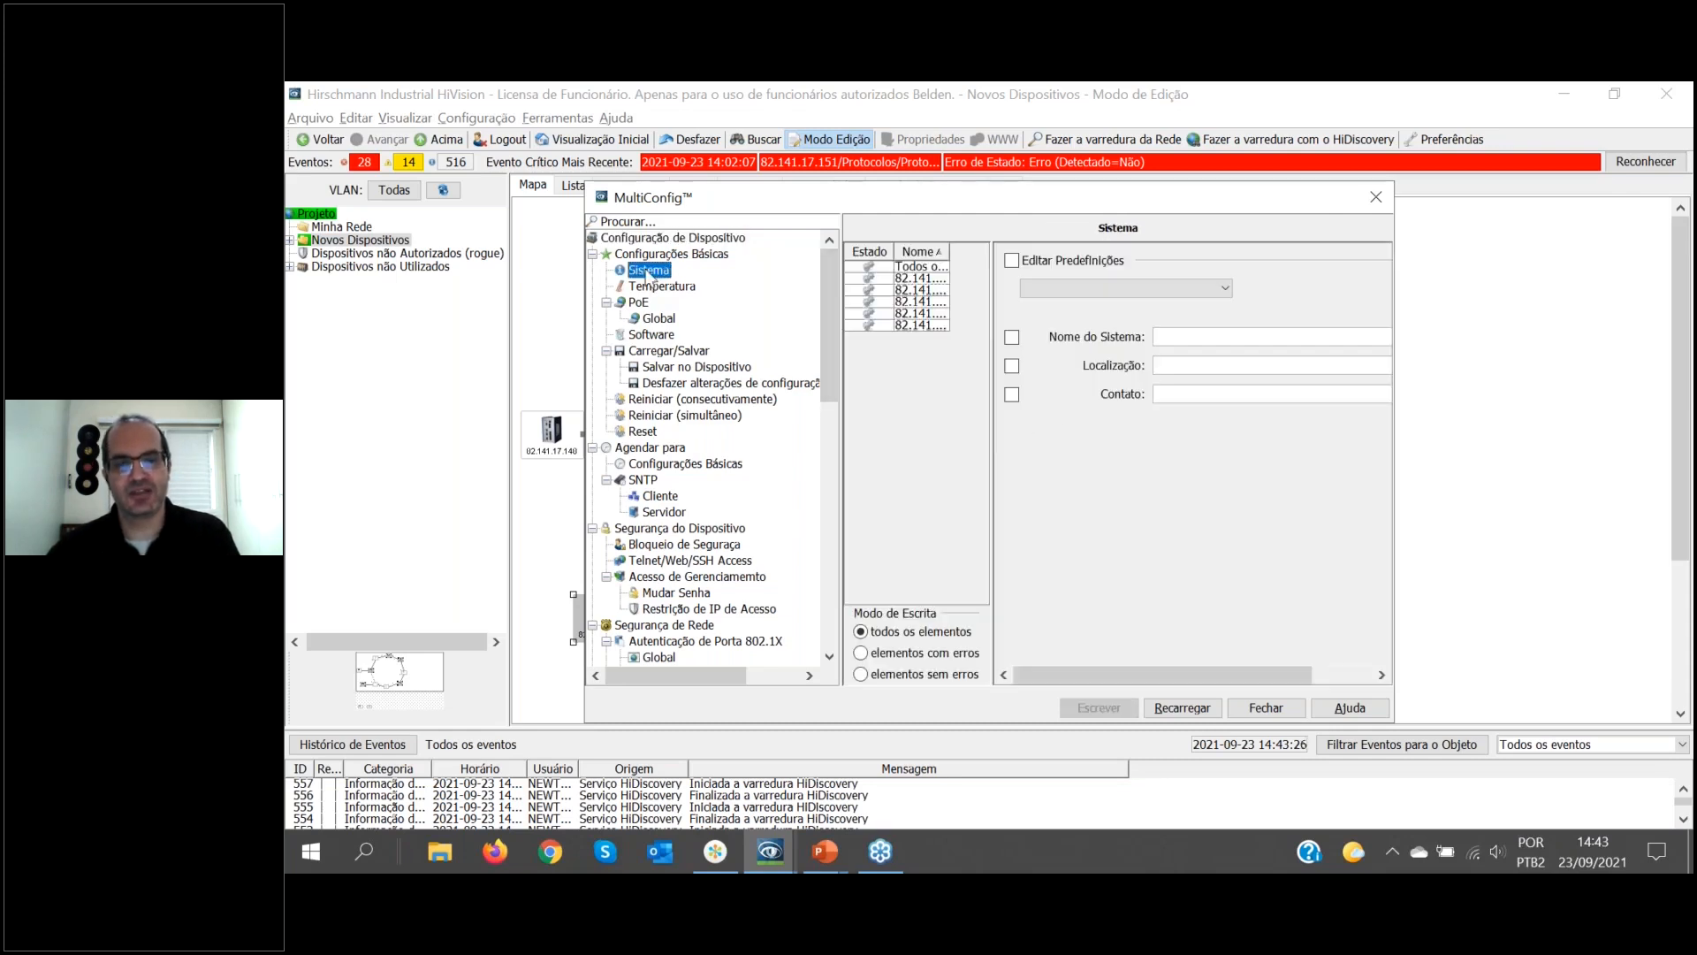
left_click_drag(990, 359, 1061, 359)
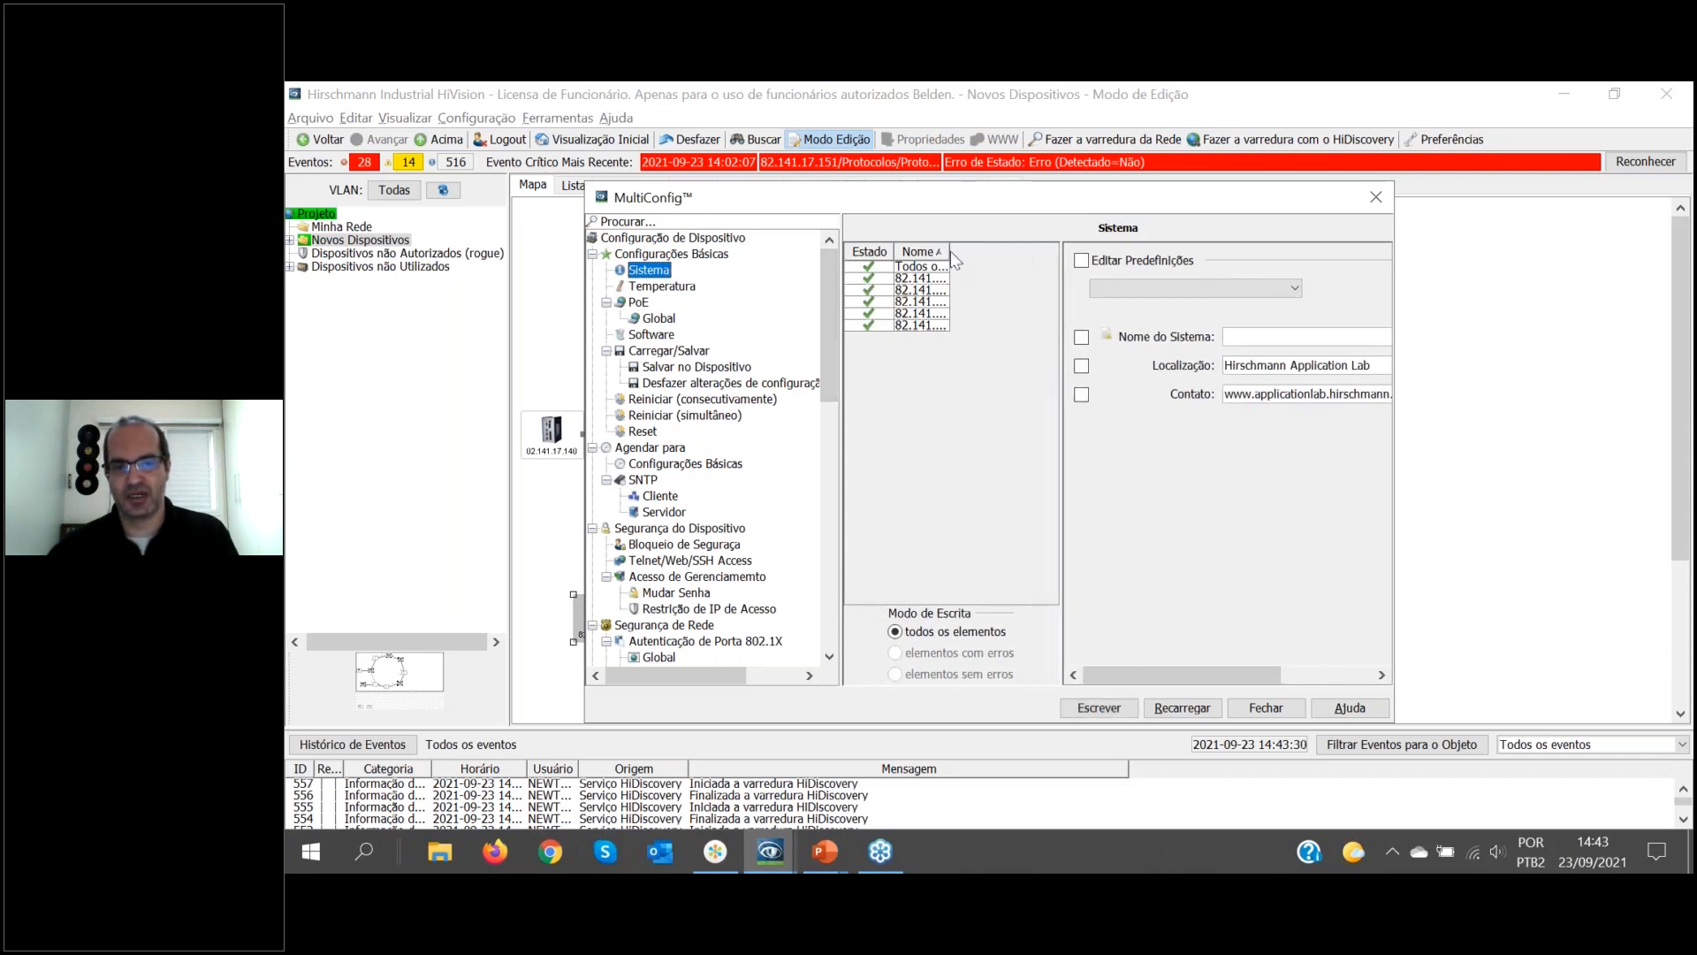
left_click_drag(949, 251, 1017, 251)
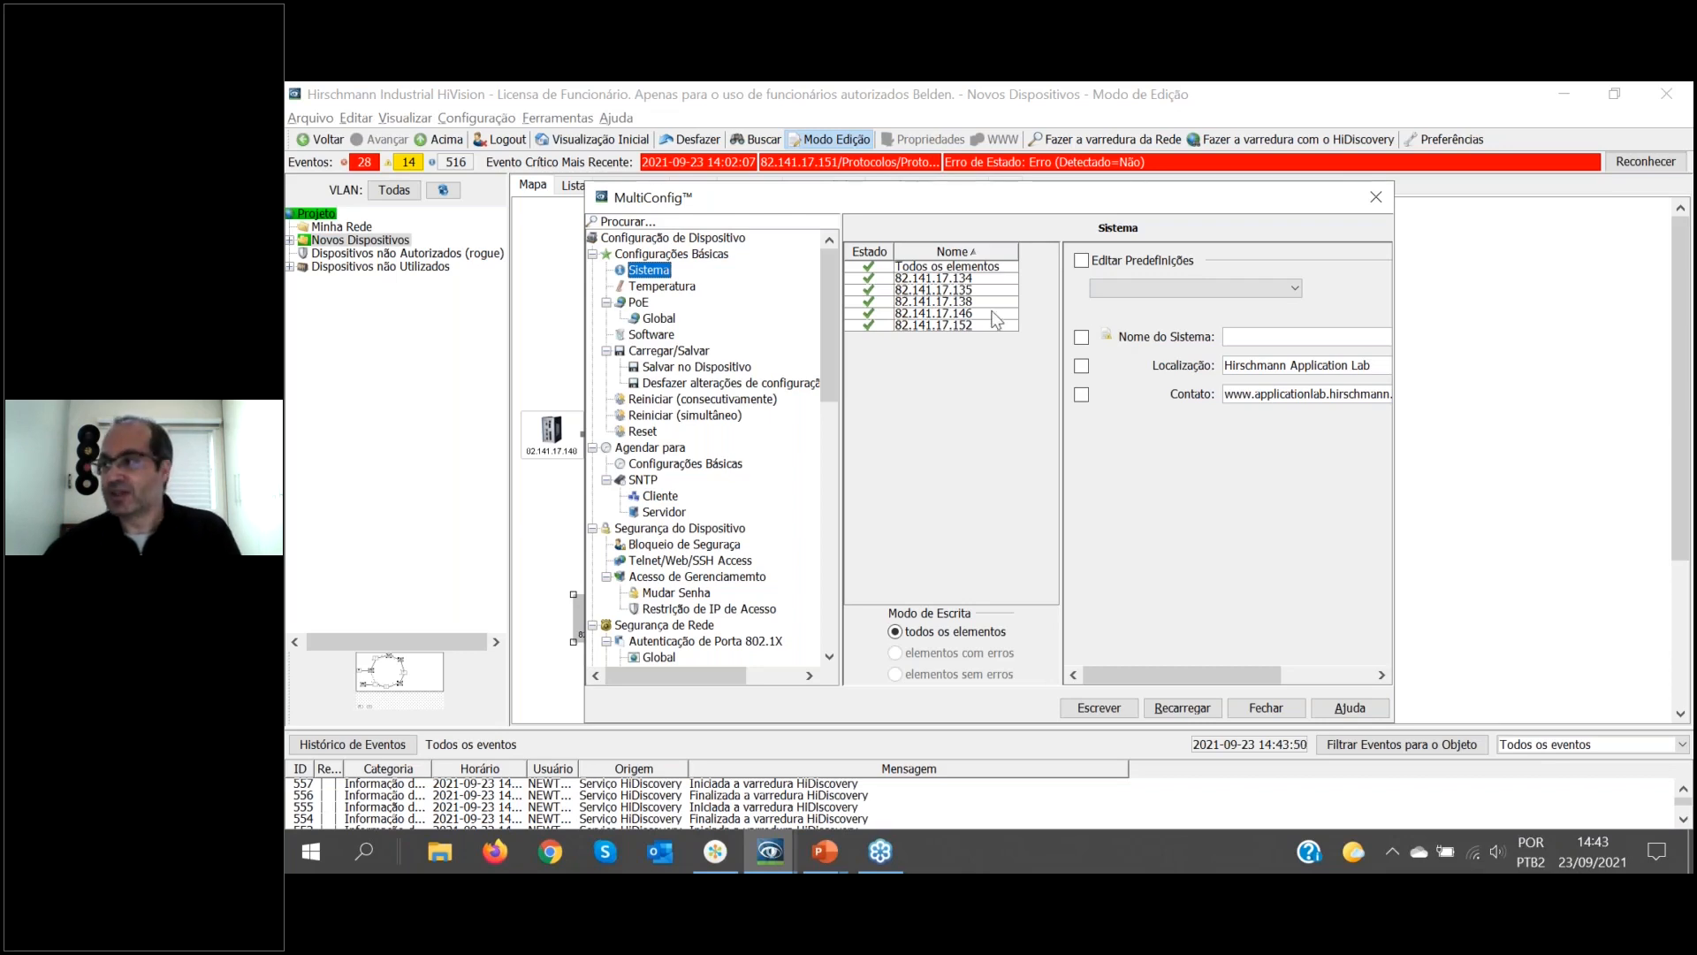
left_click(910, 280)
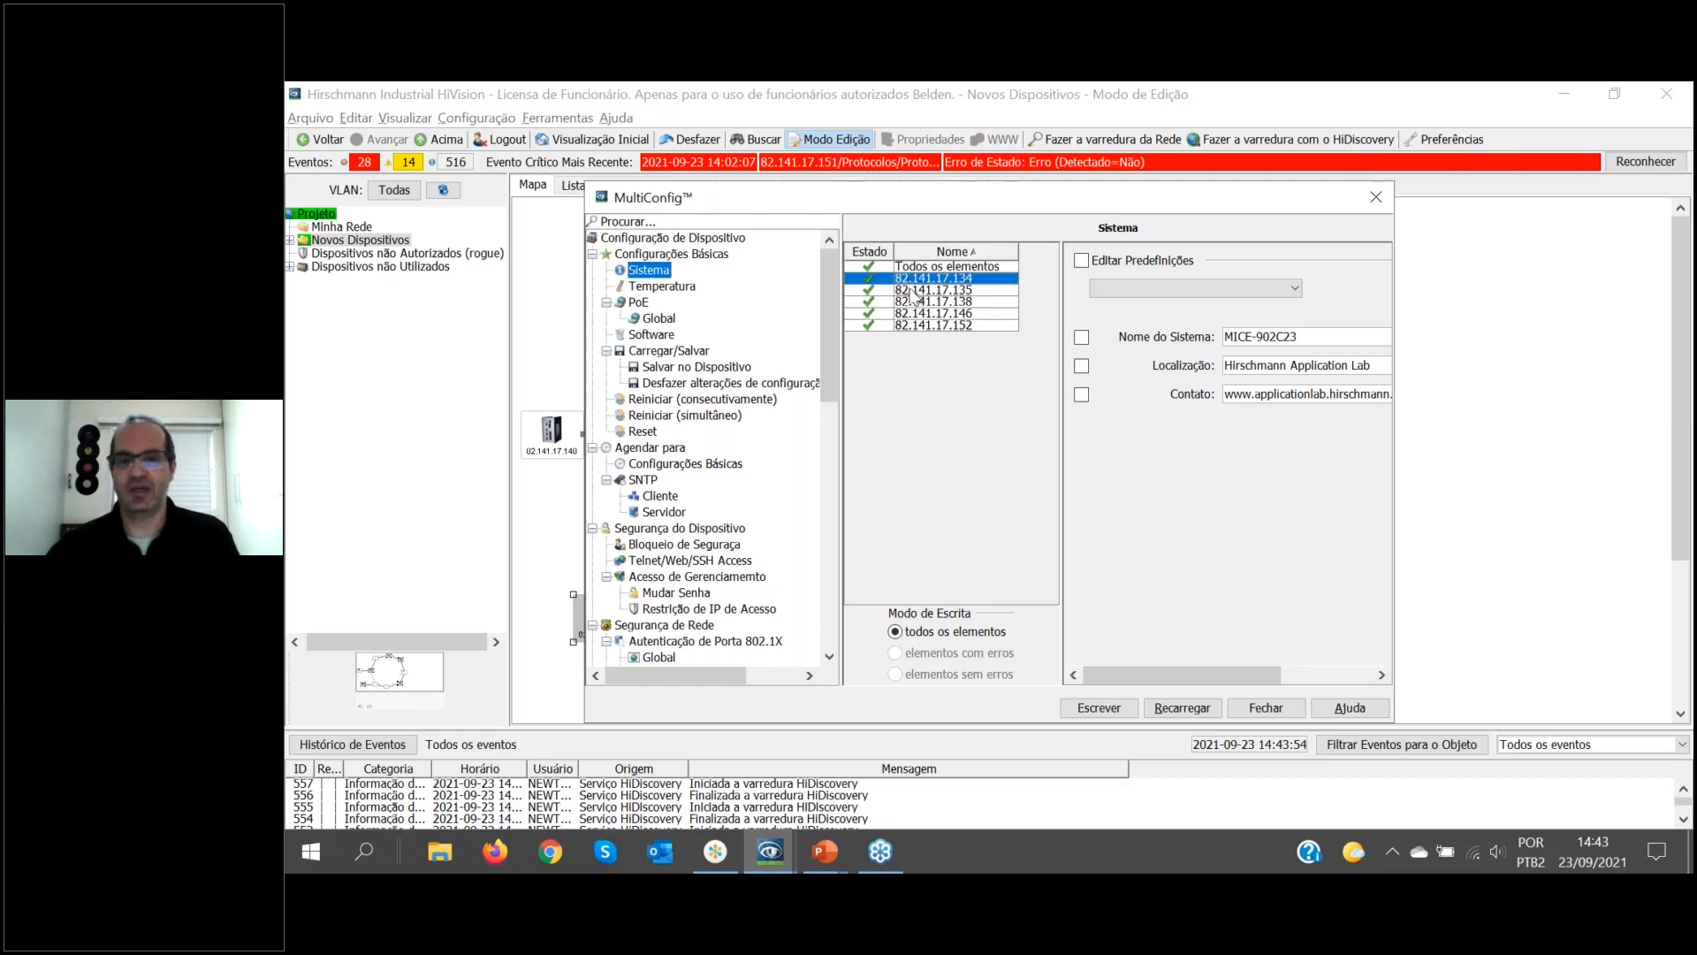
left_click(916, 290)
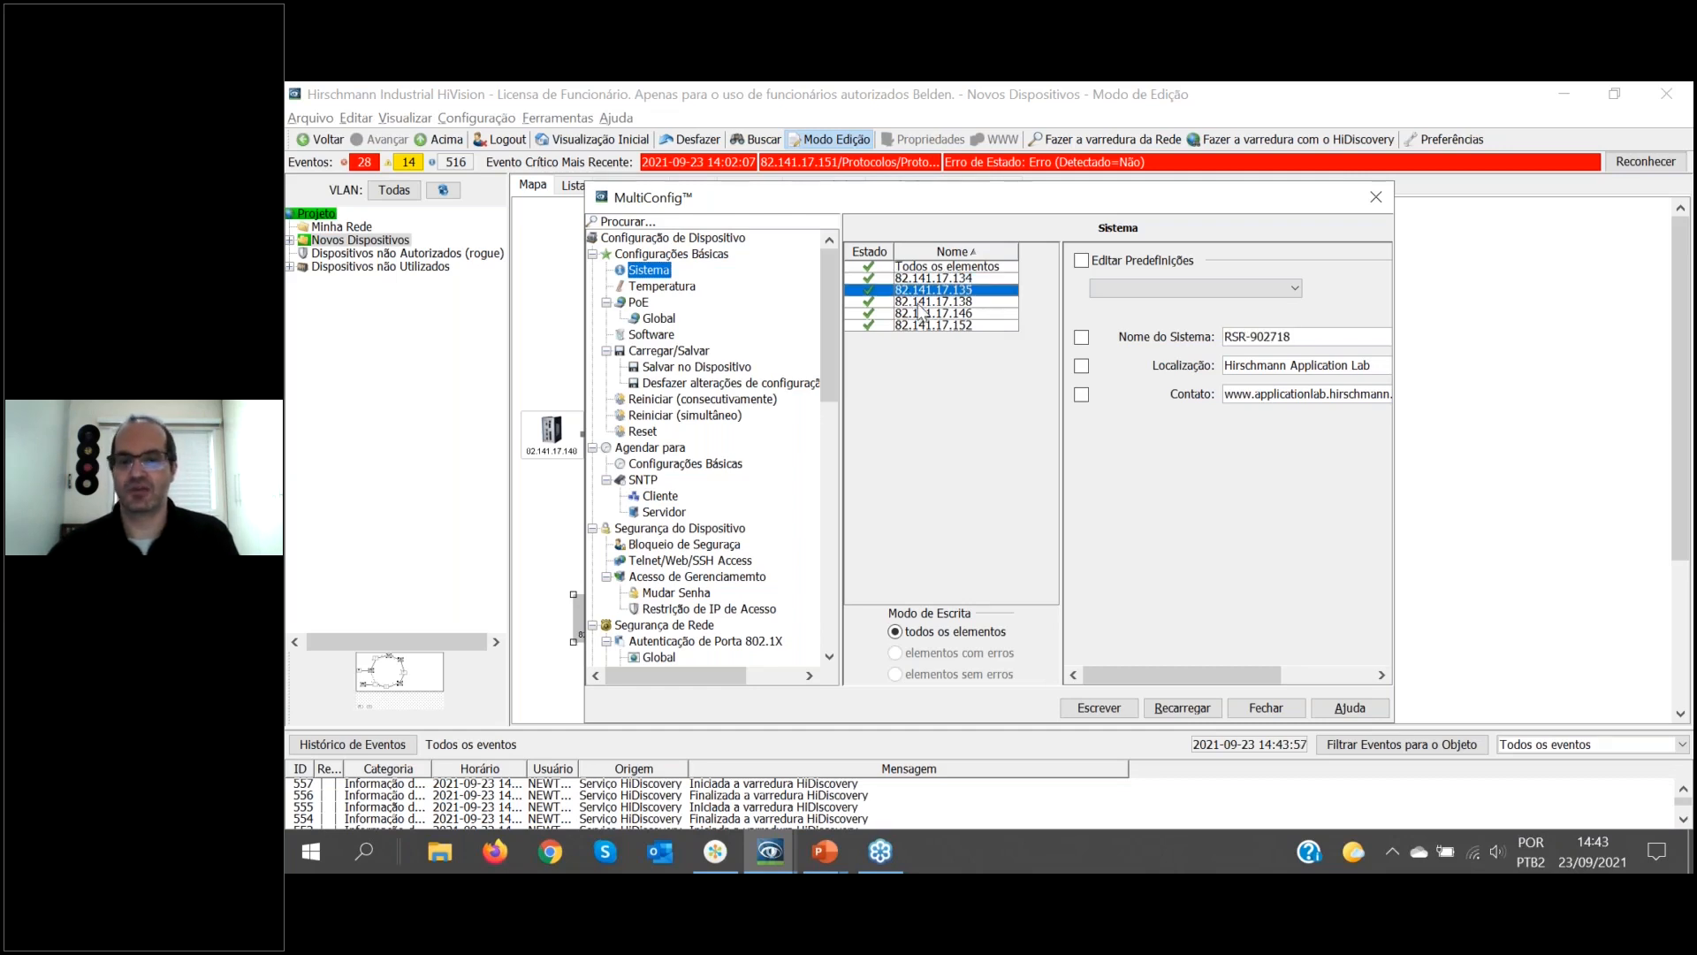
left_click(920, 302)
left_click(917, 314)
left_click(915, 326)
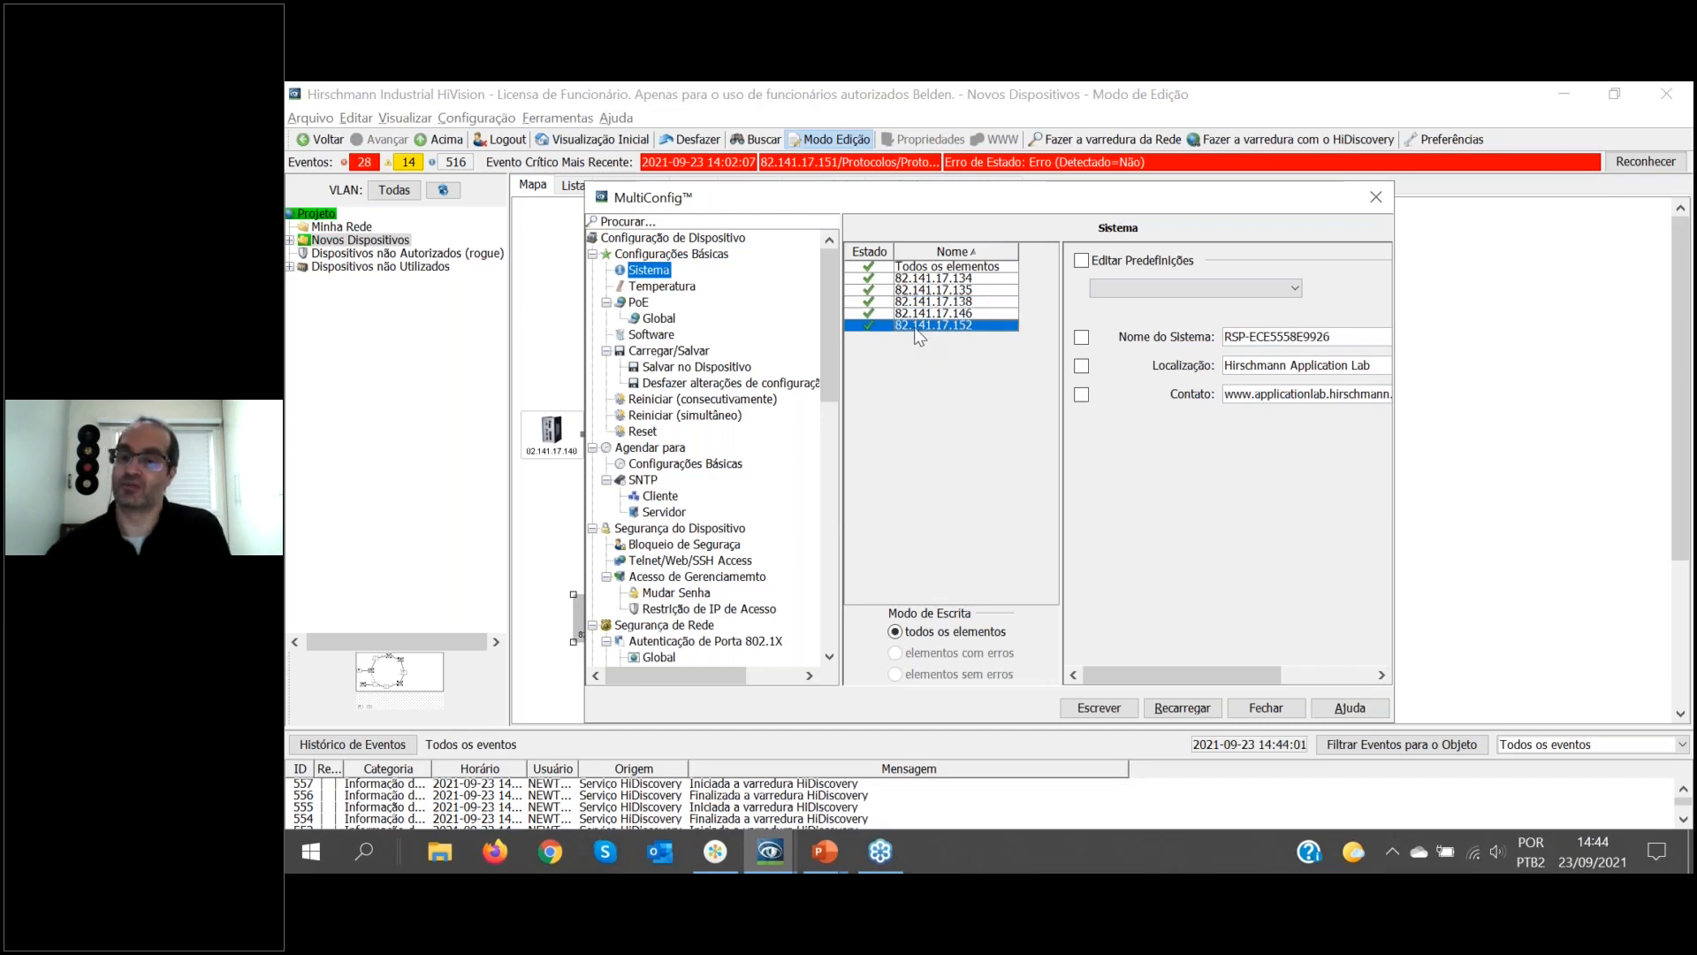
Enter novonome as the system name for all elements (Todos os elementos).
left_click(928, 269)
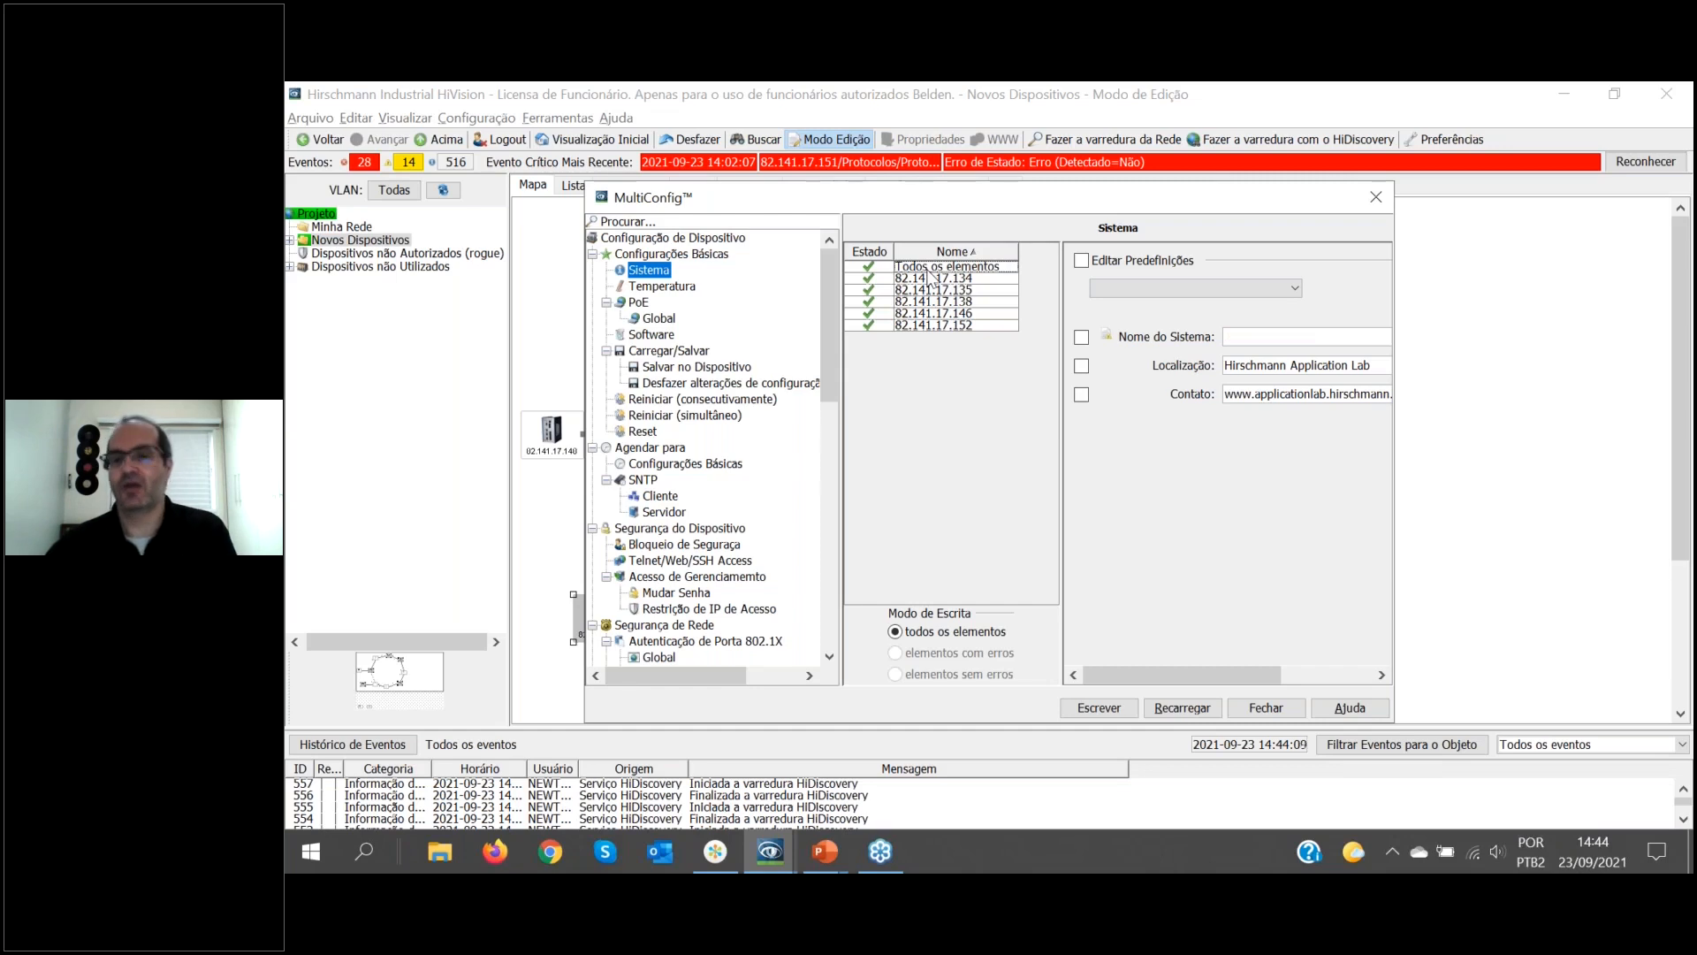
left_click(1260, 339)
type("no")
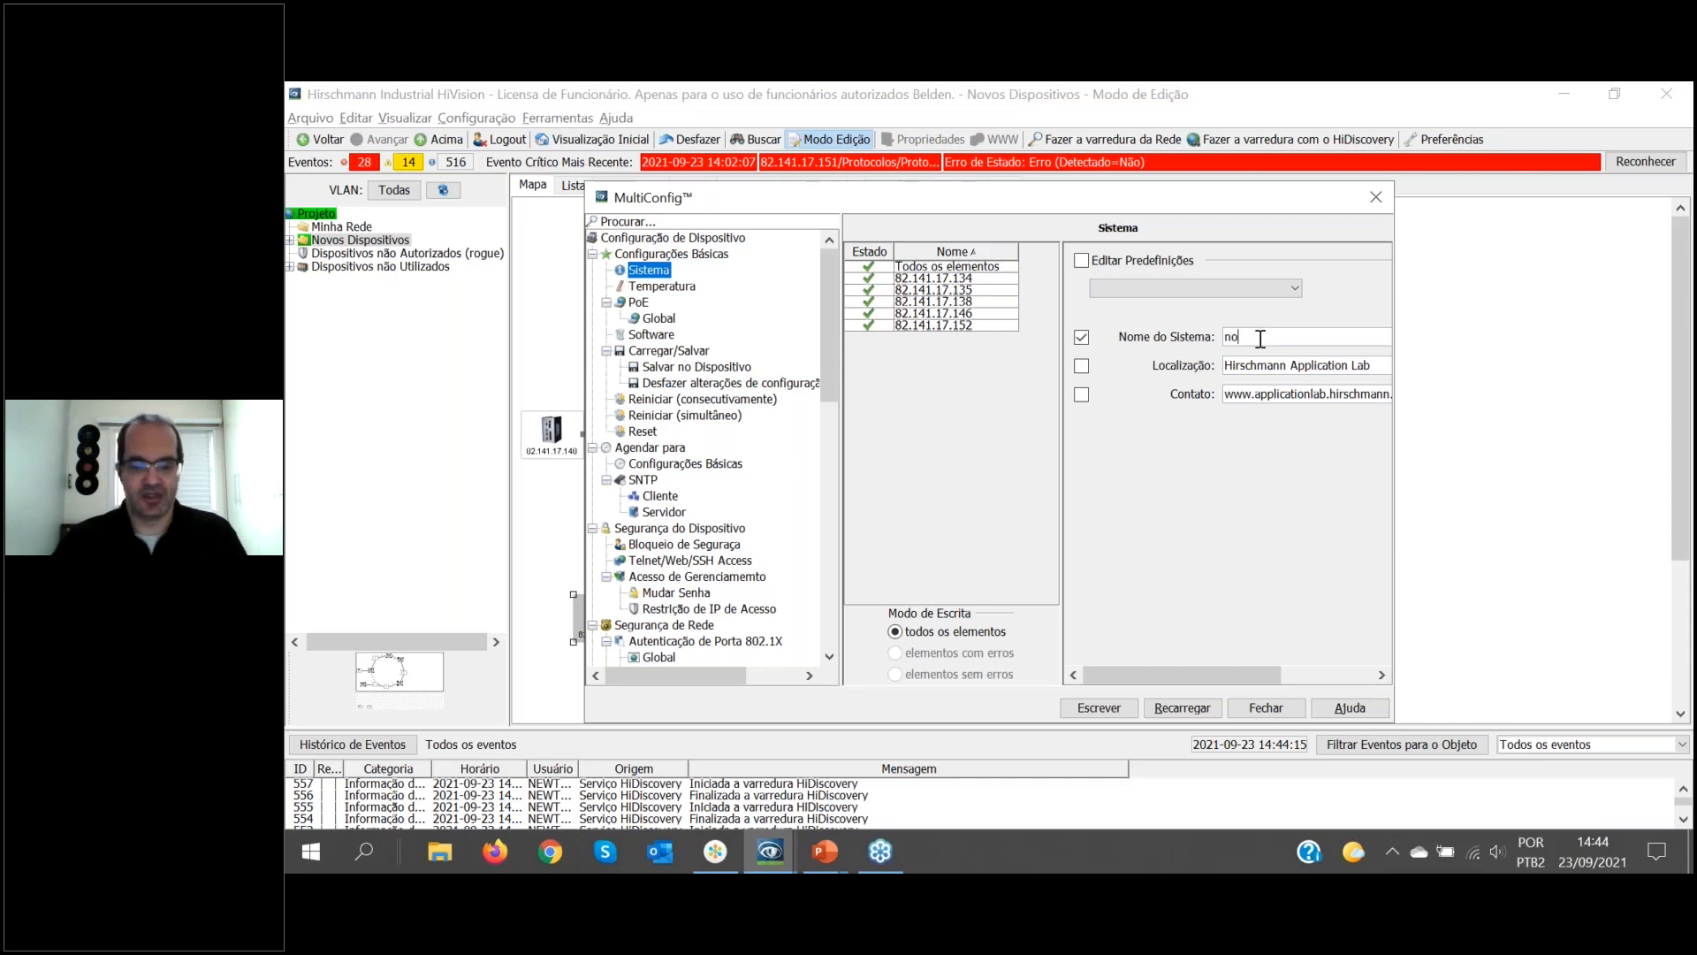
type("vonome")
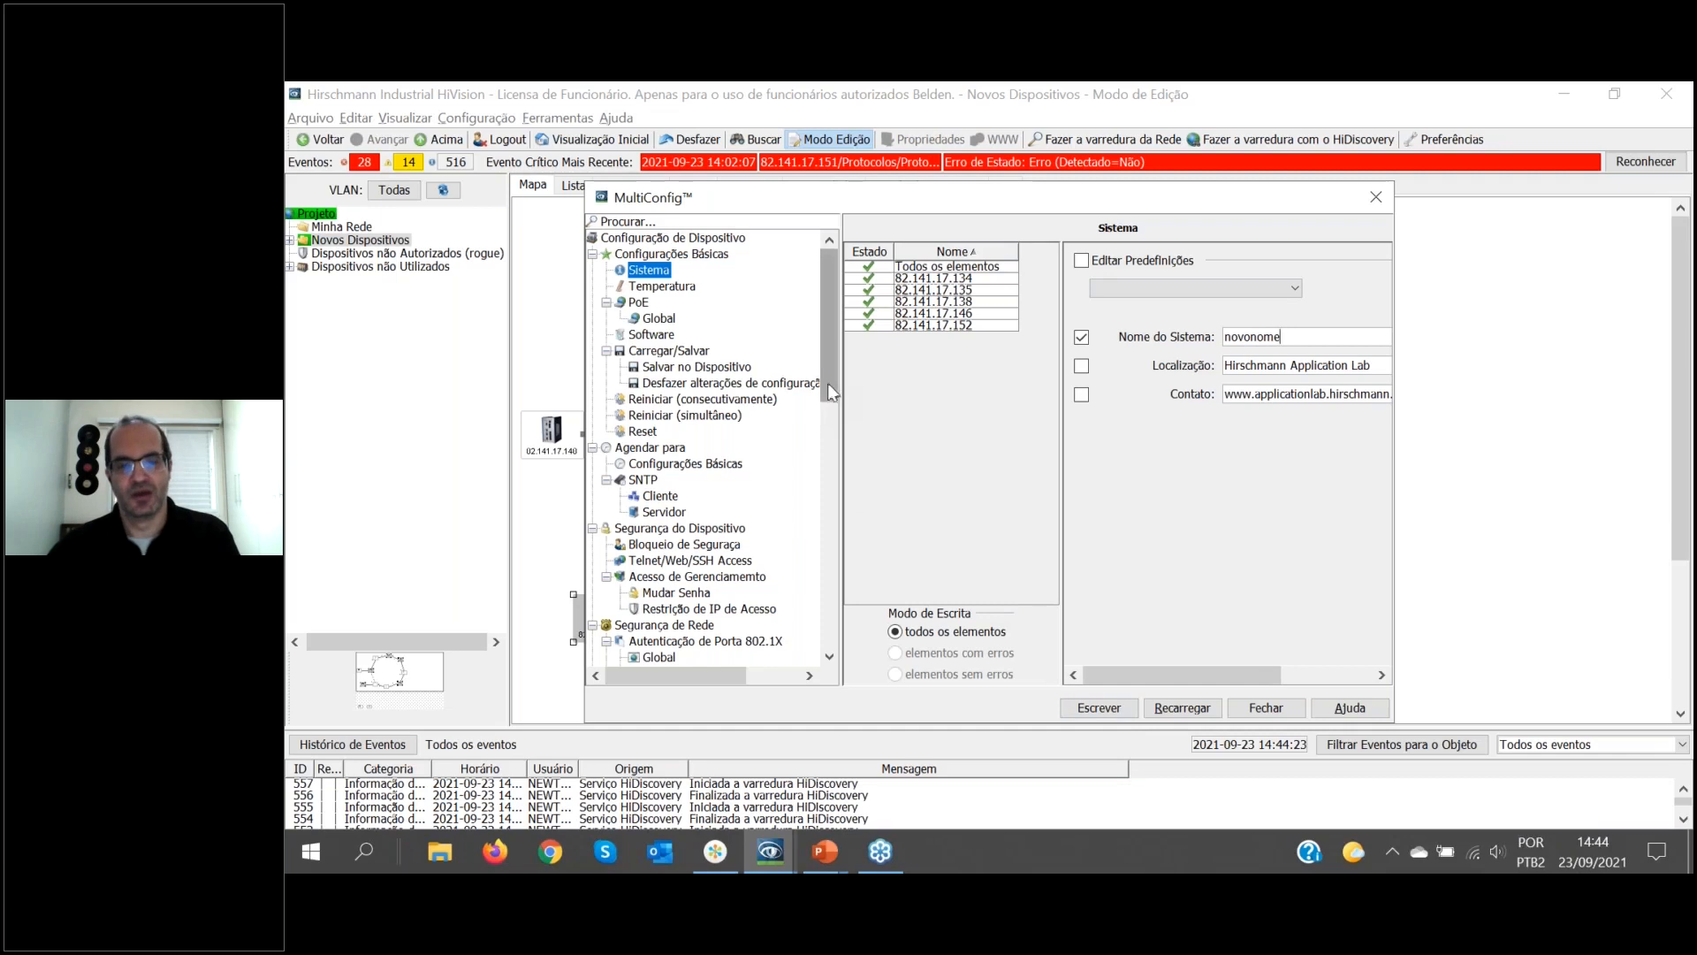
Show the VLAN table settings for the selected devices, with full device addresses and VLAN names readable.
left_click_drag(827, 384, 837, 486)
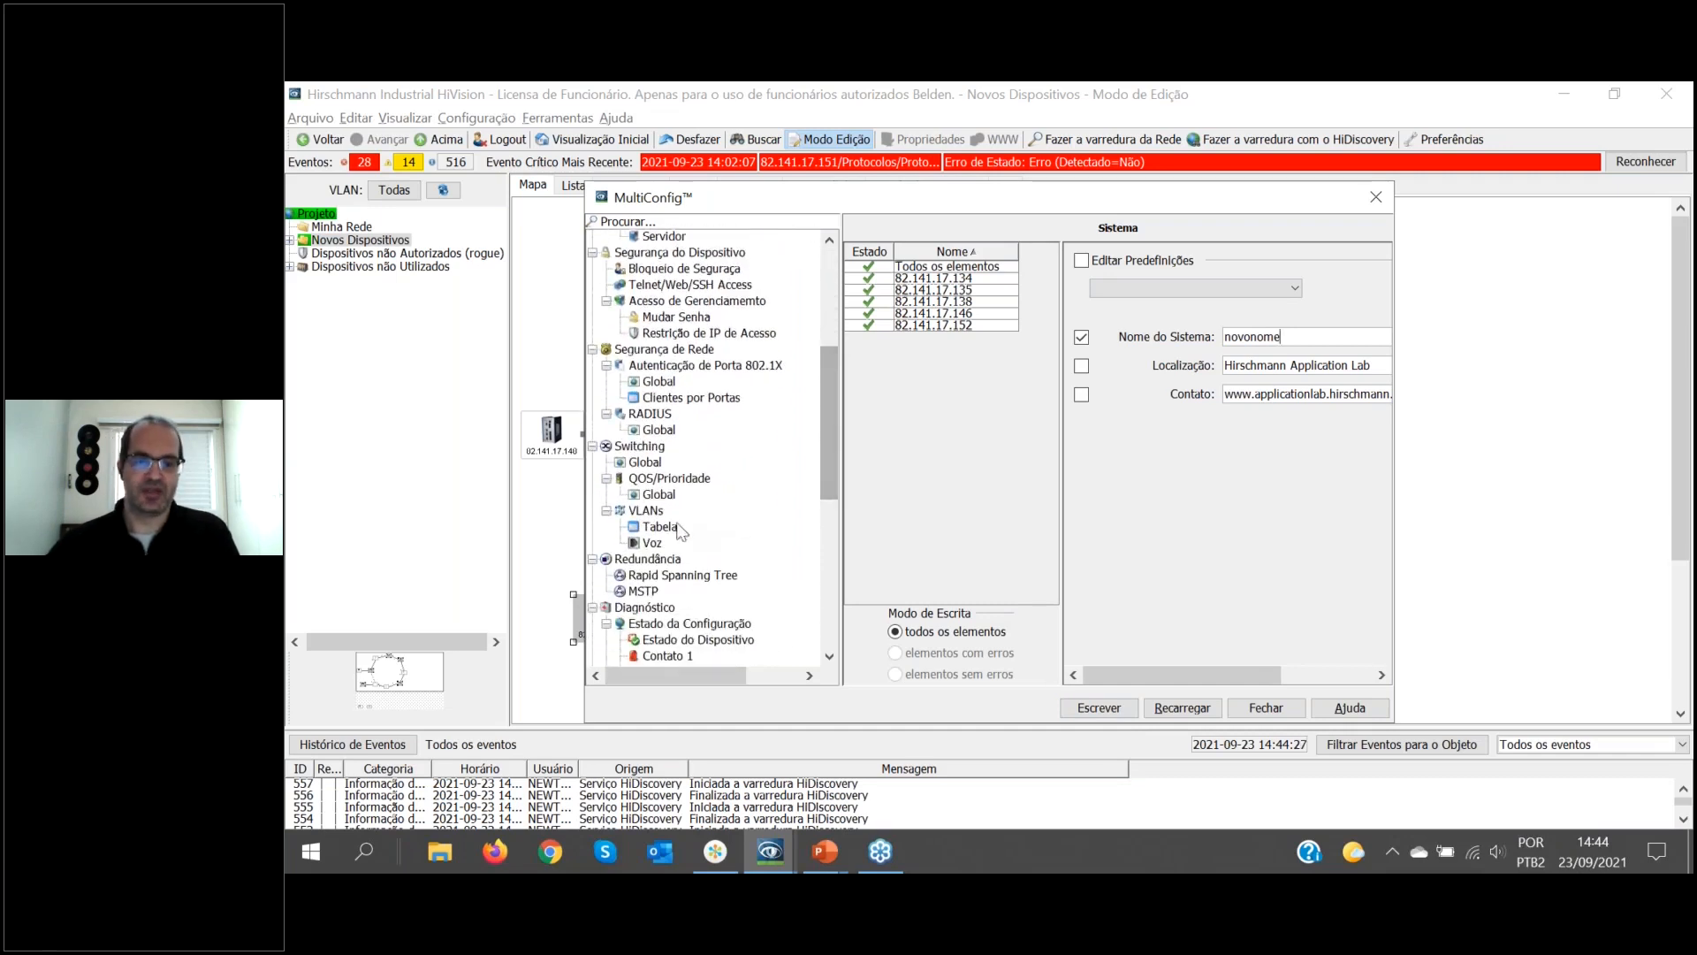
left_click(643, 512)
left_click(660, 528)
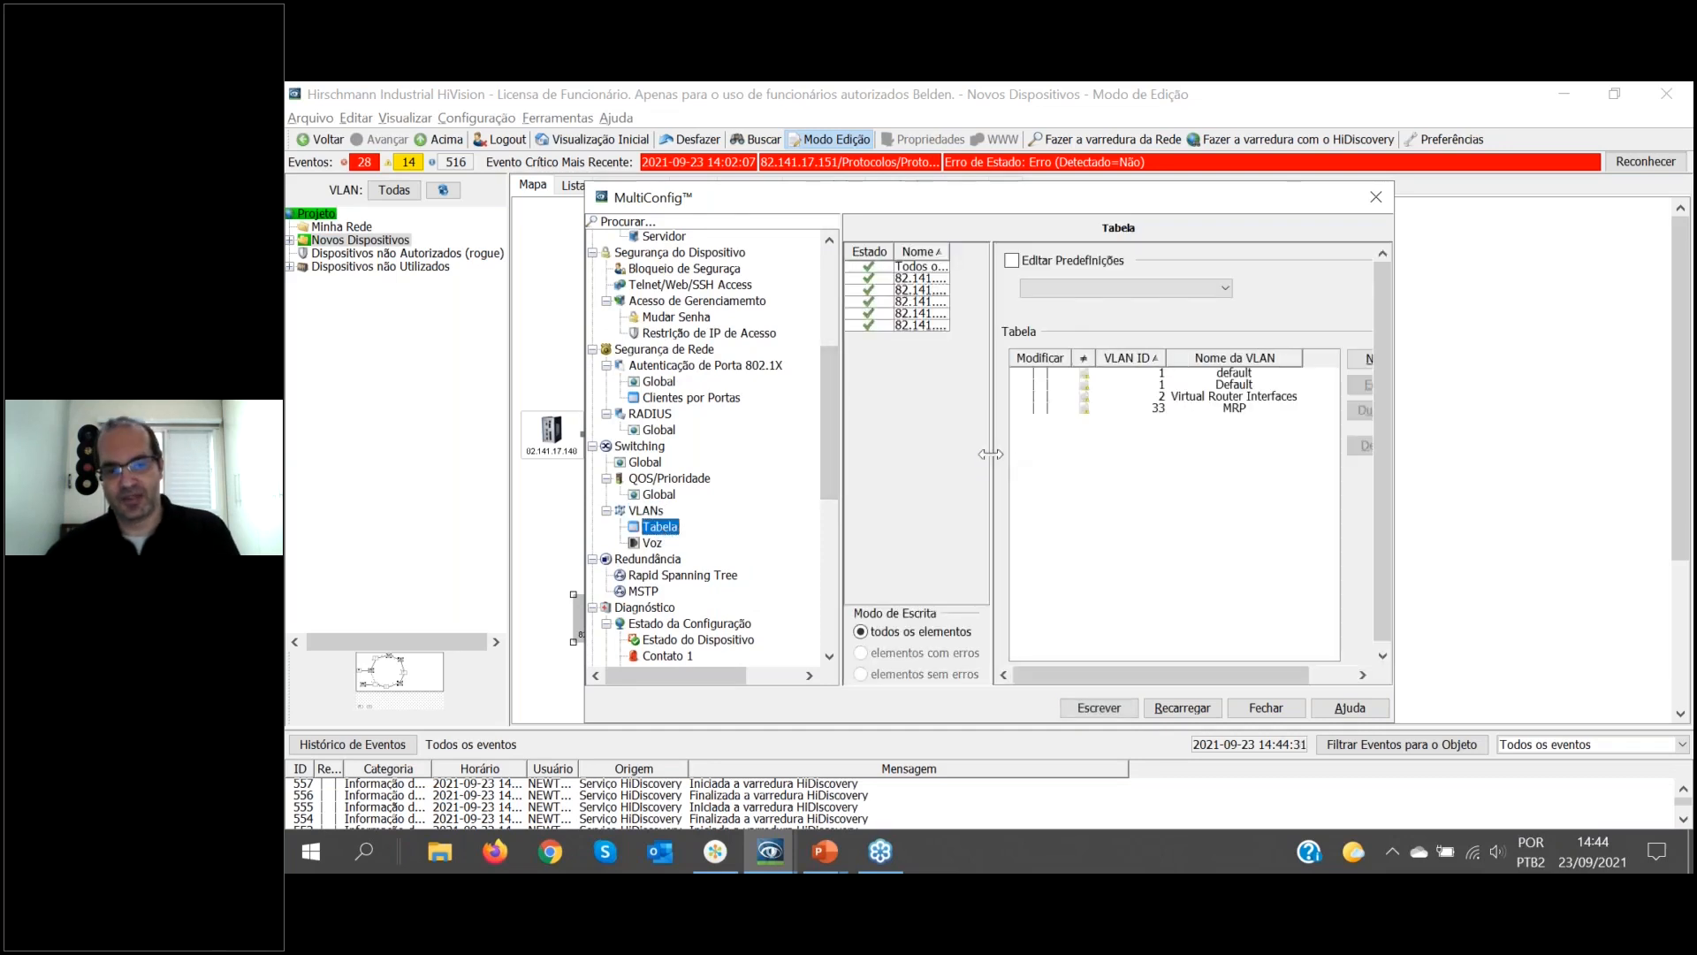
left_click_drag(990, 458, 1111, 440)
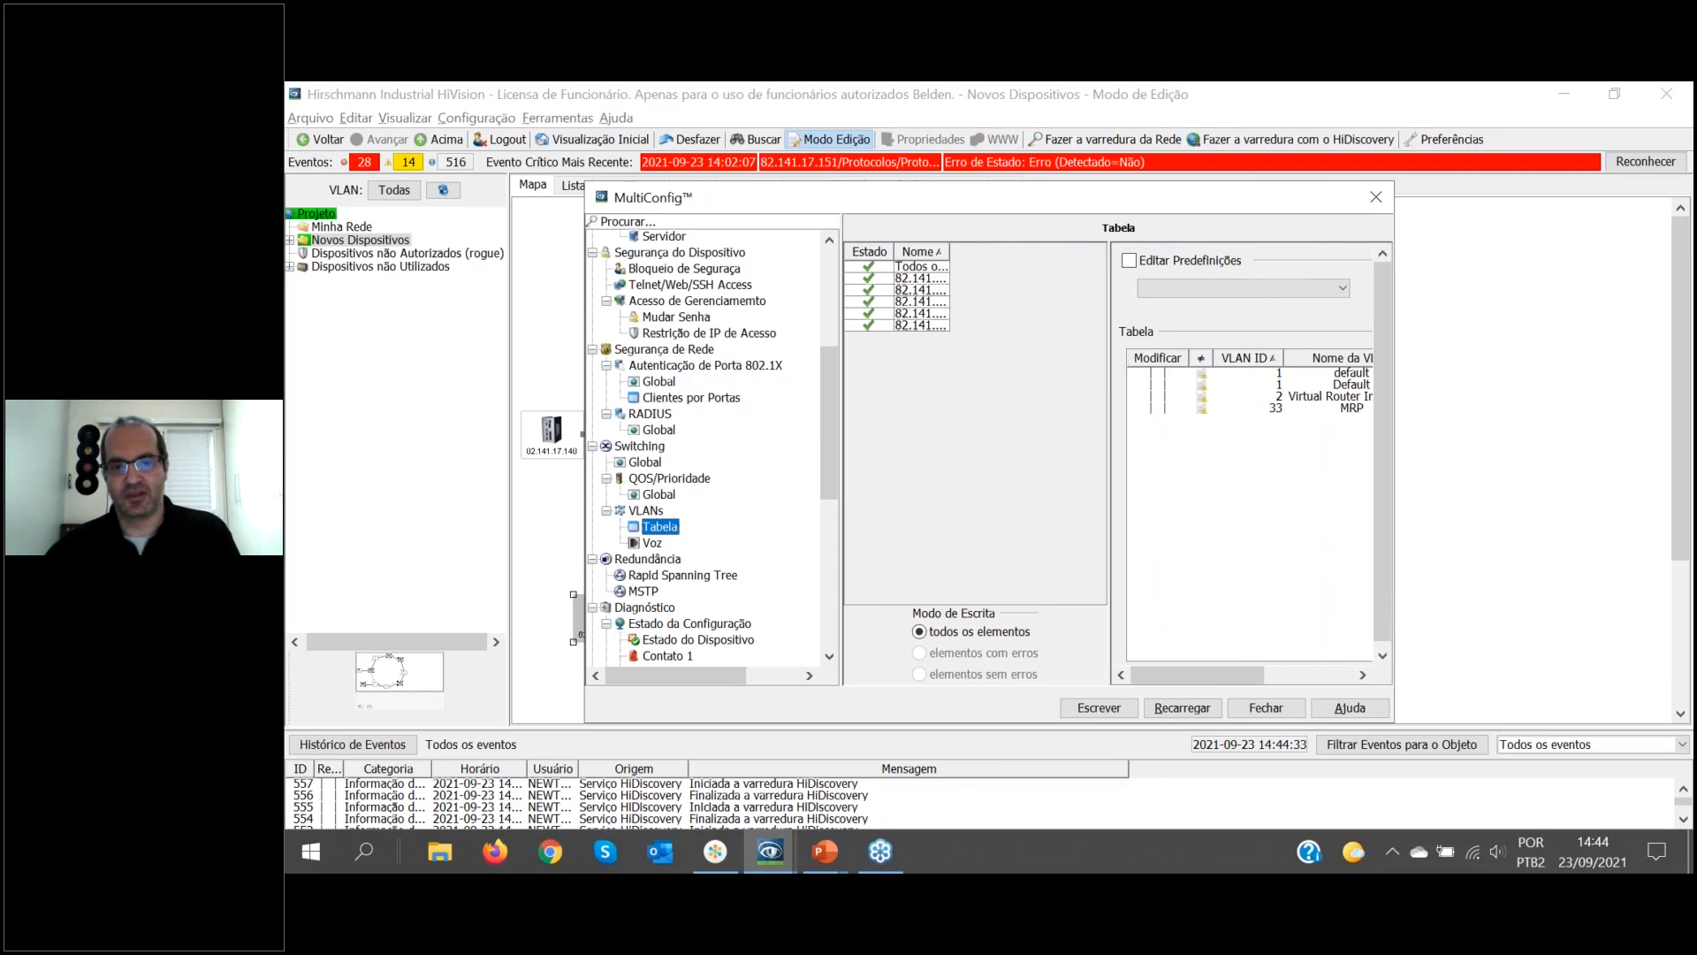
left_click_drag(948, 251, 1028, 252)
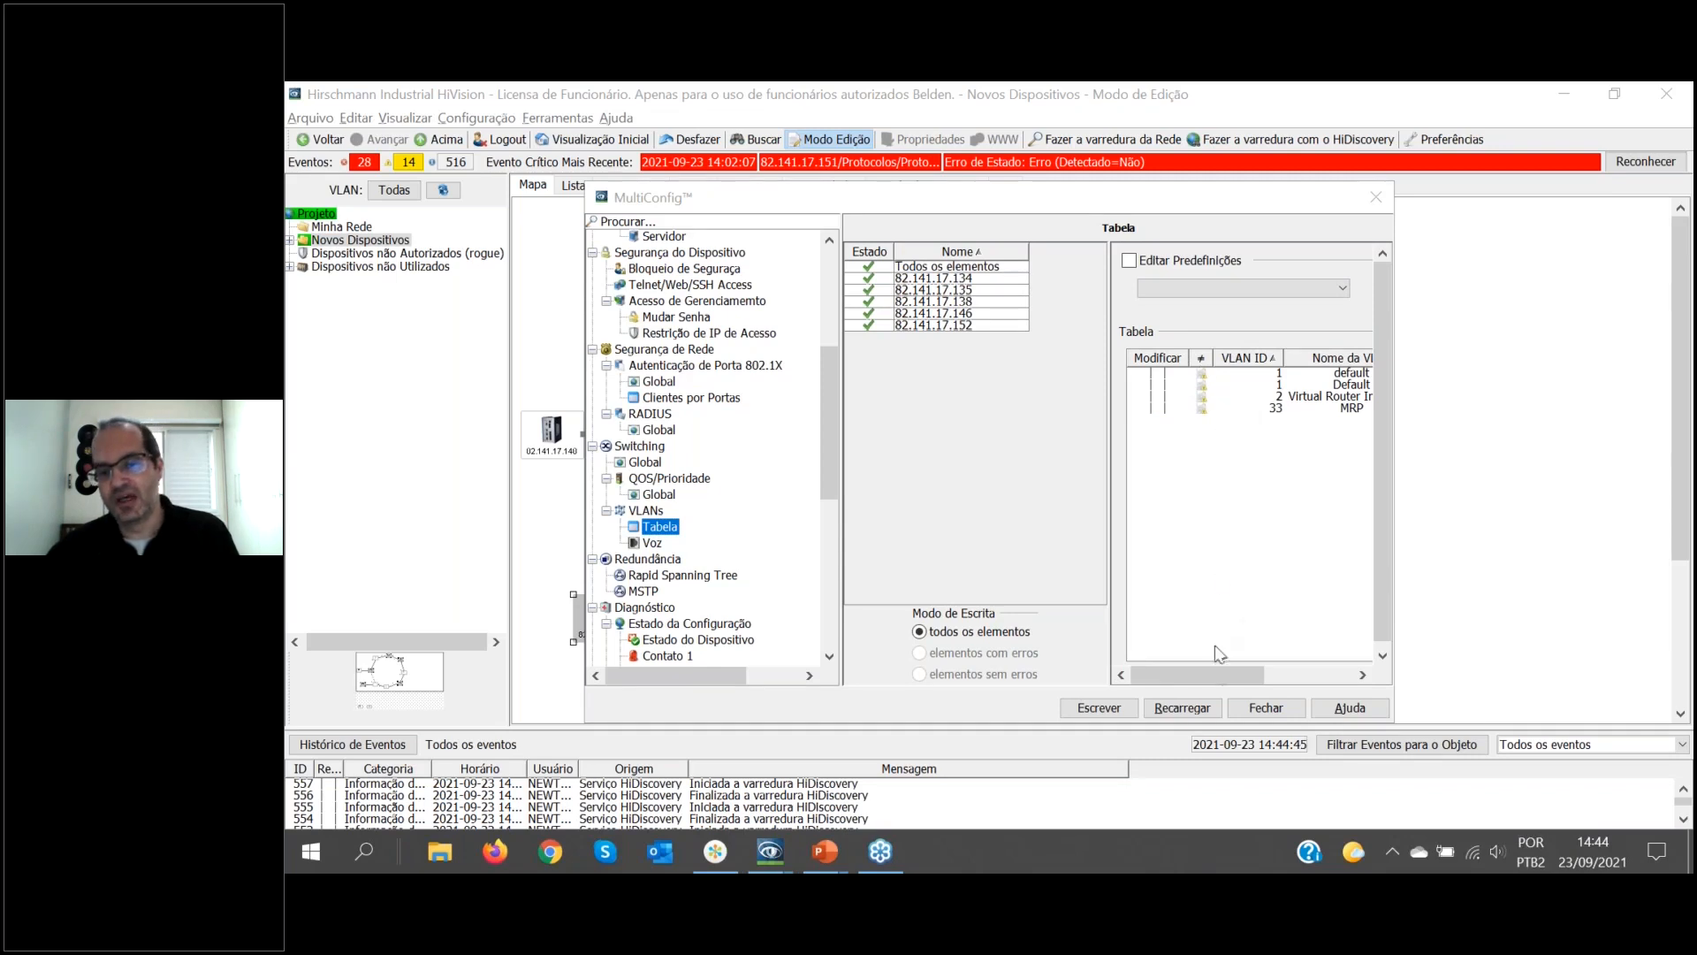
mouse_move(1227, 677)
left_mouse_down()
mouse_move(1248, 679)
mouse_move(1224, 669)
left_mouse_up()
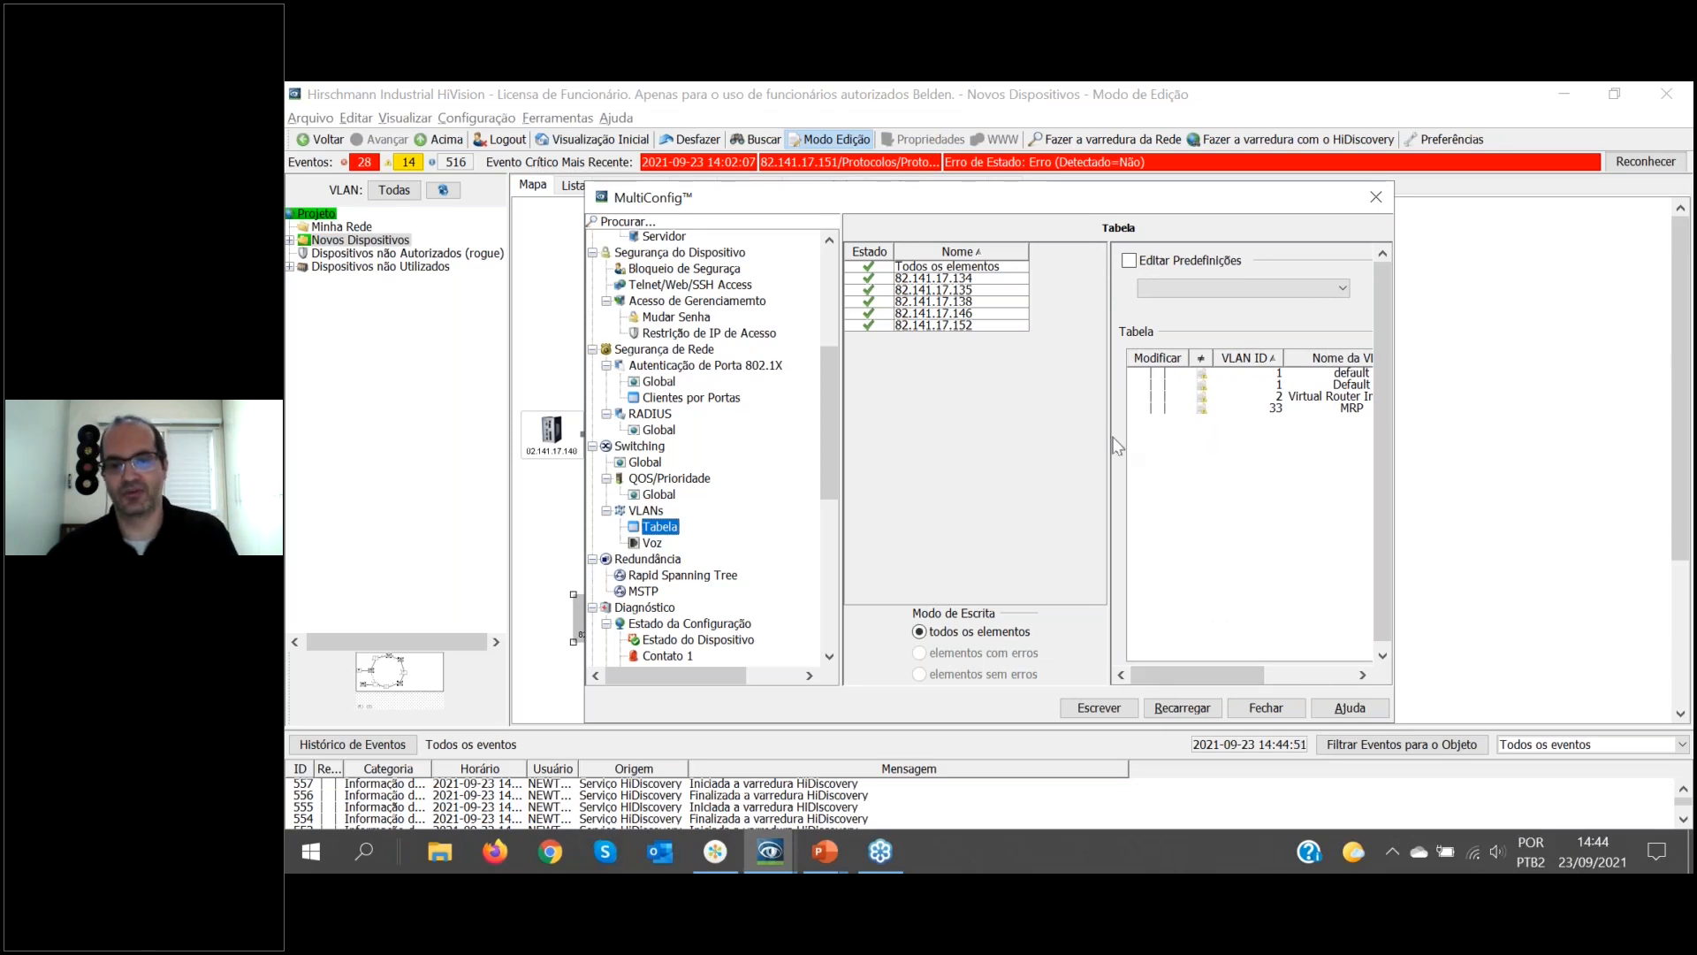
left_click_drag(1110, 433, 1054, 433)
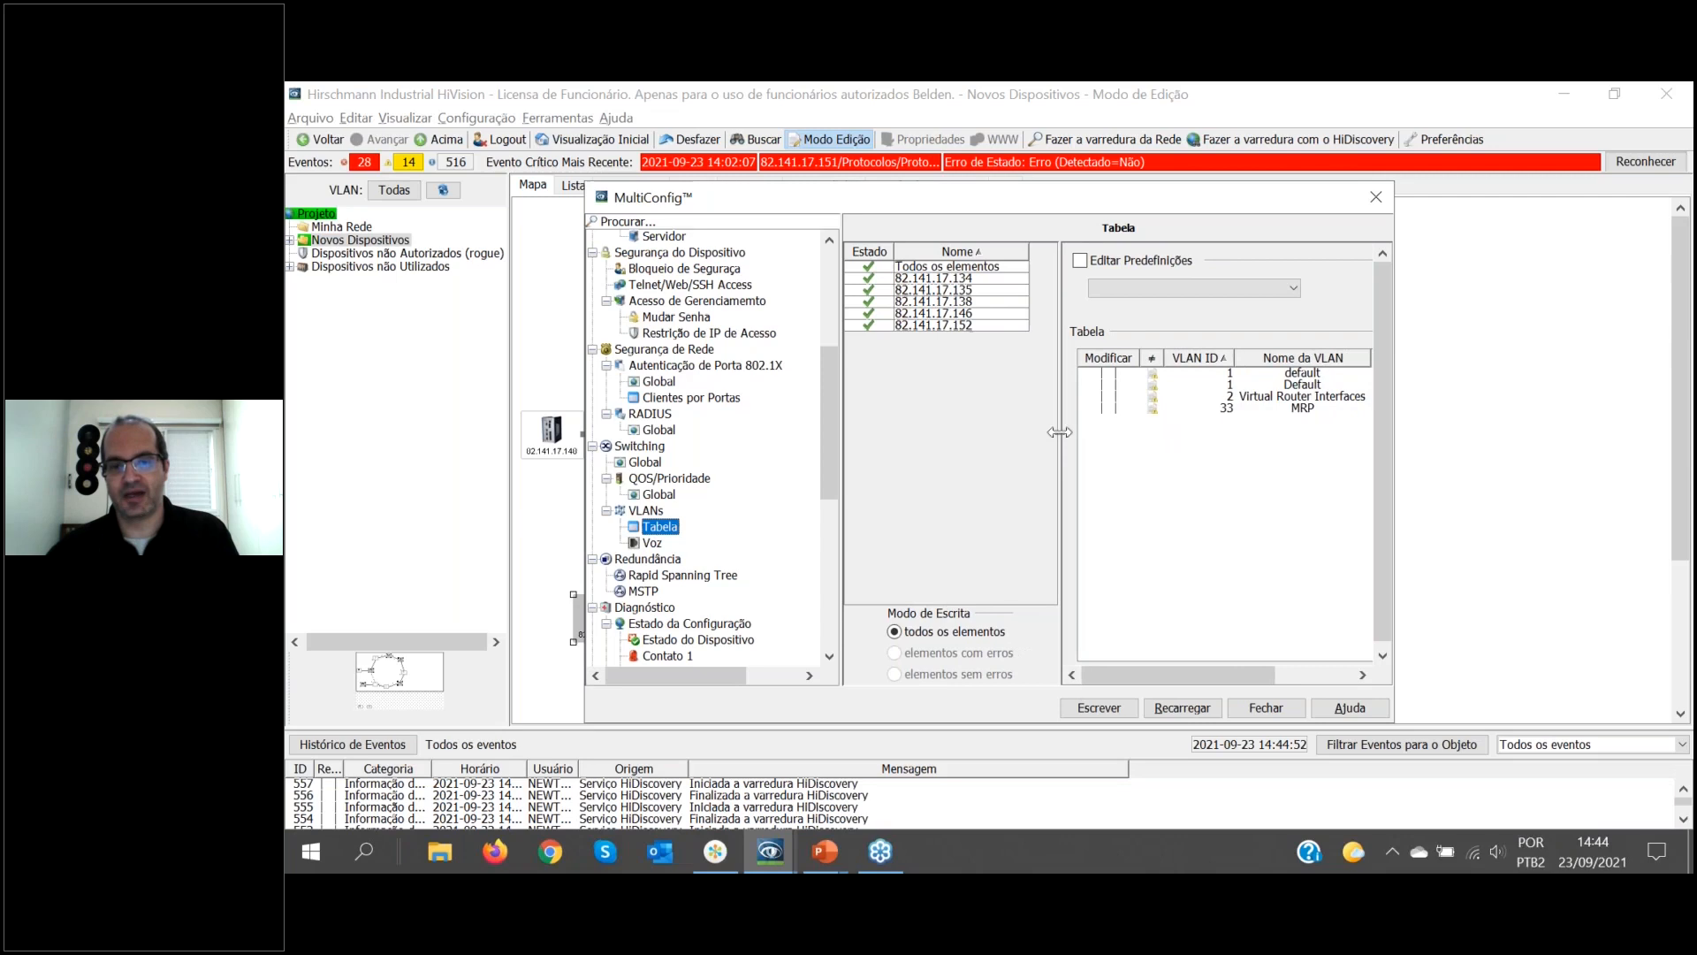
Examine the VLAN table of each device in turn, from 82.141.17.134 to 82.141.17.152.
left_click(933, 279)
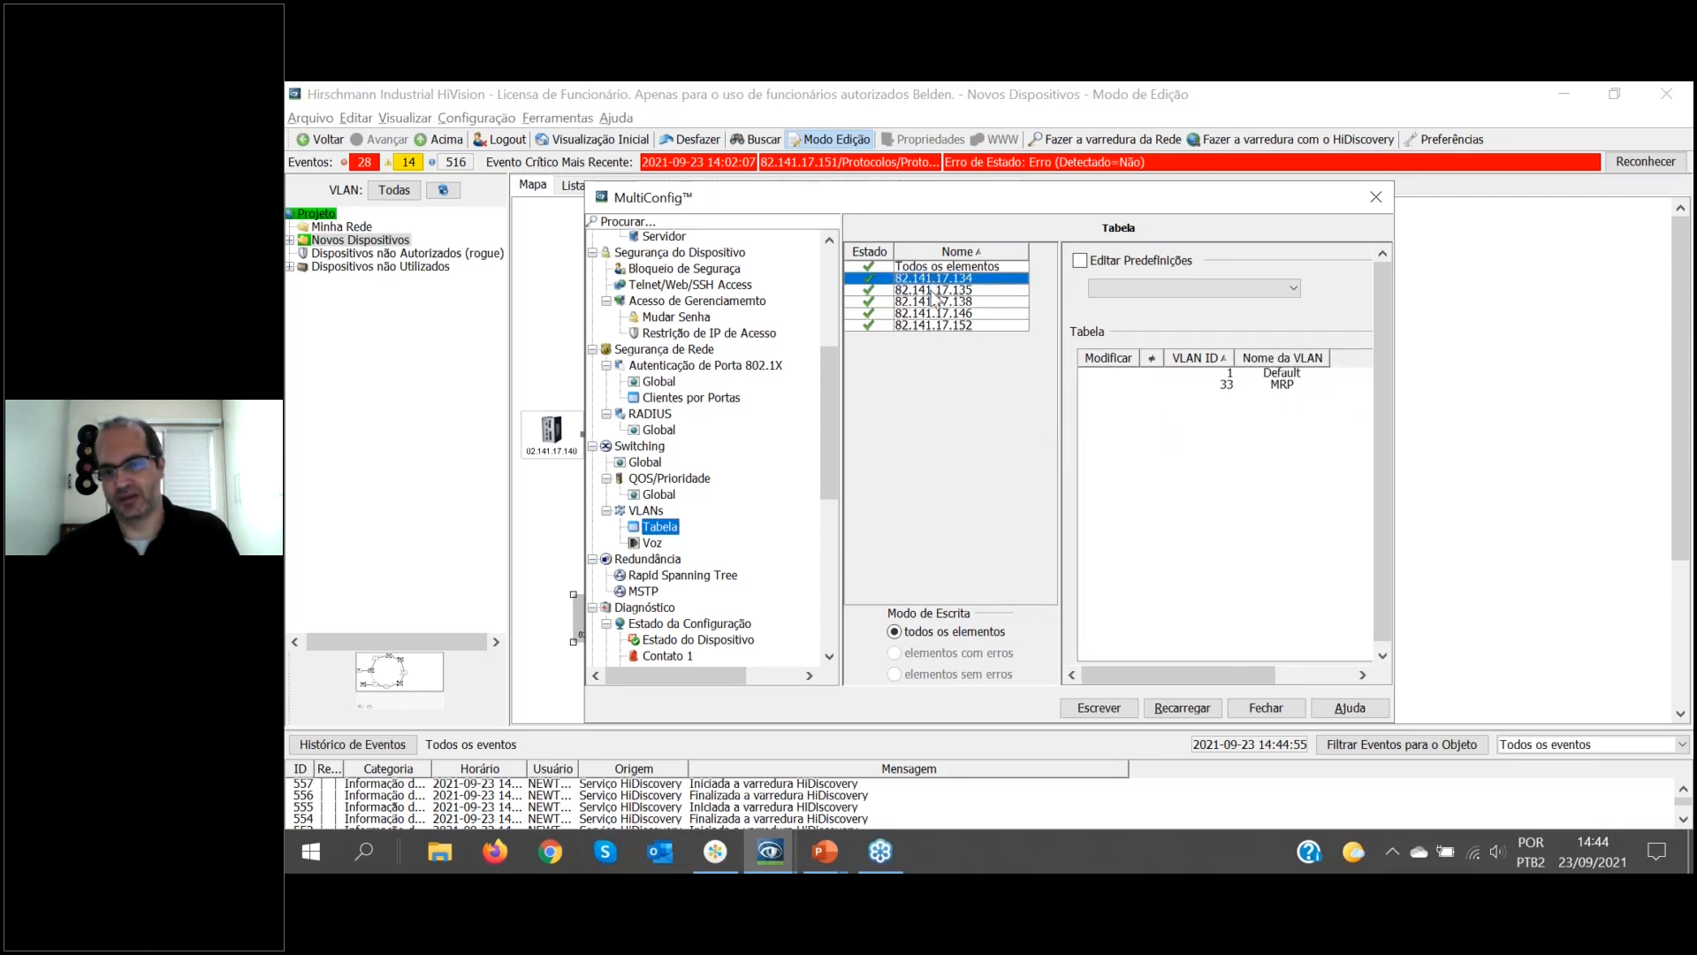
left_click(934, 290)
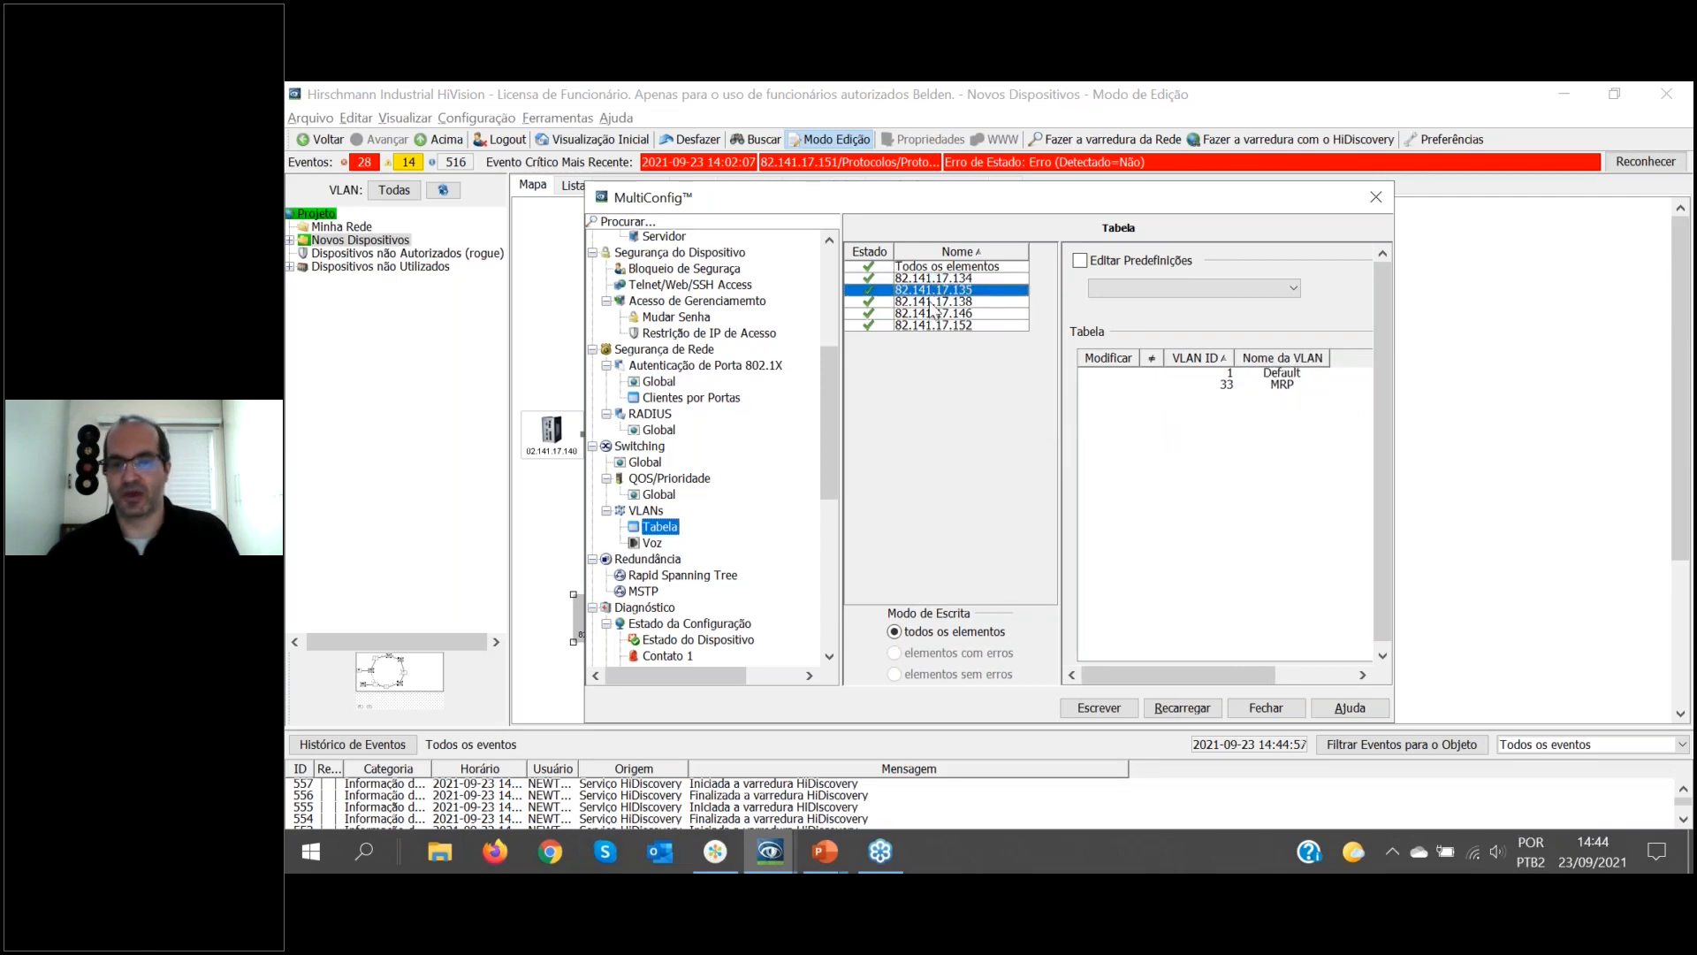
left_click(931, 303)
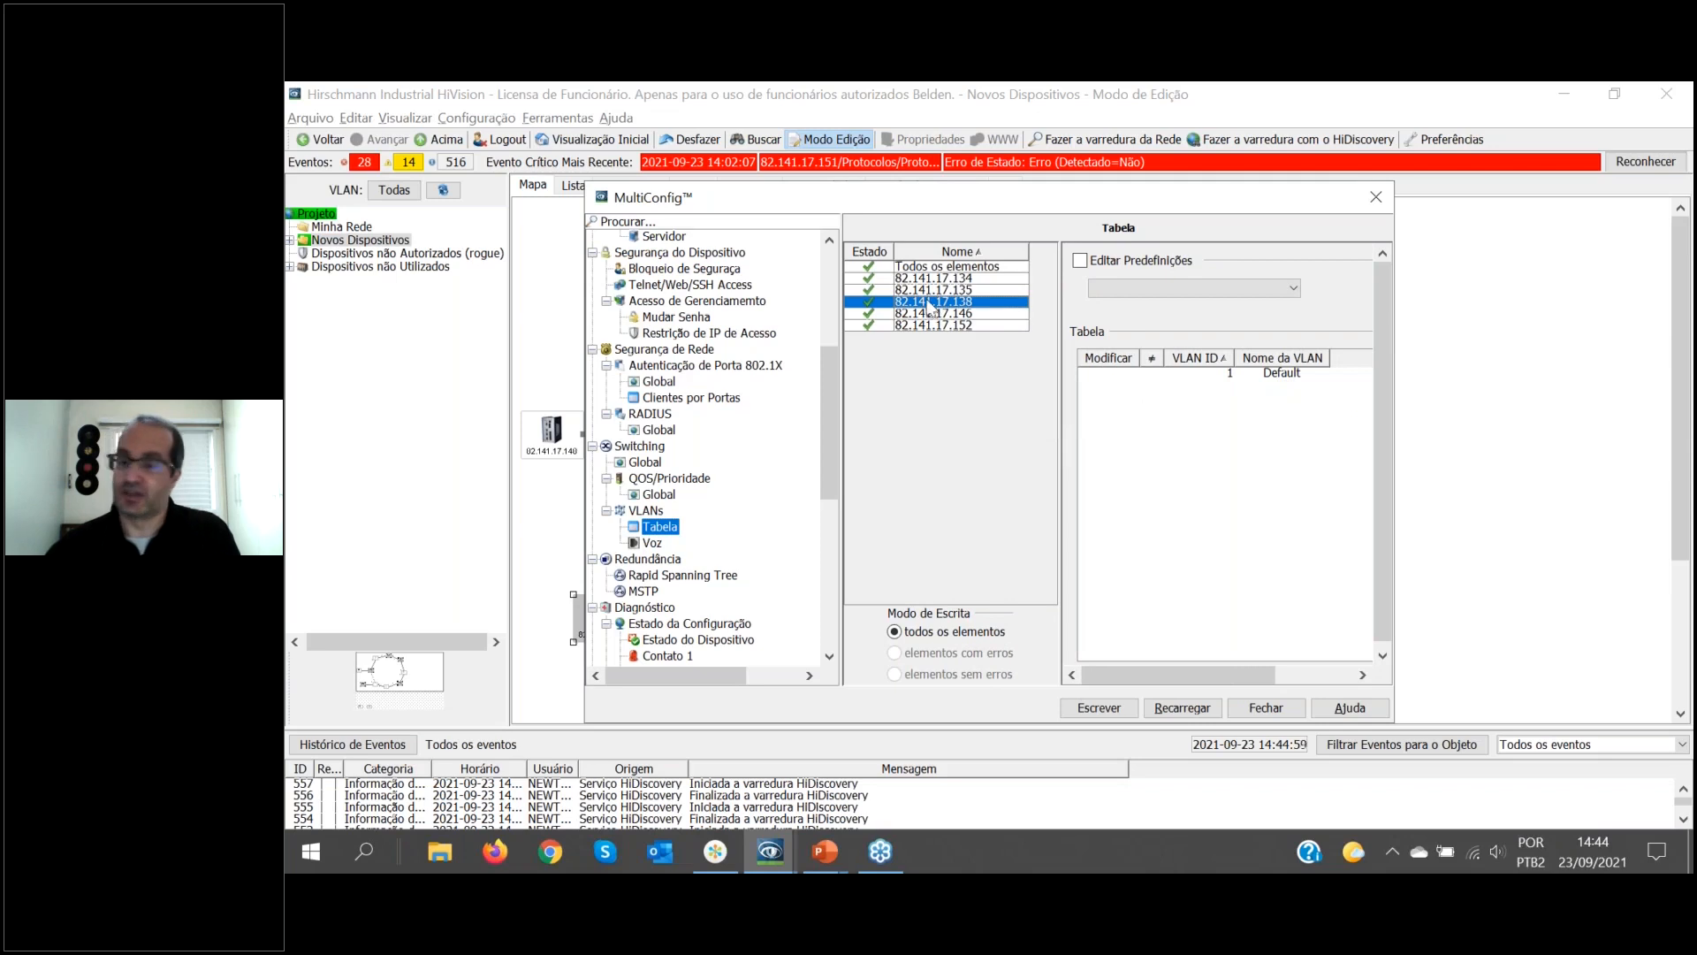
left_click(923, 316)
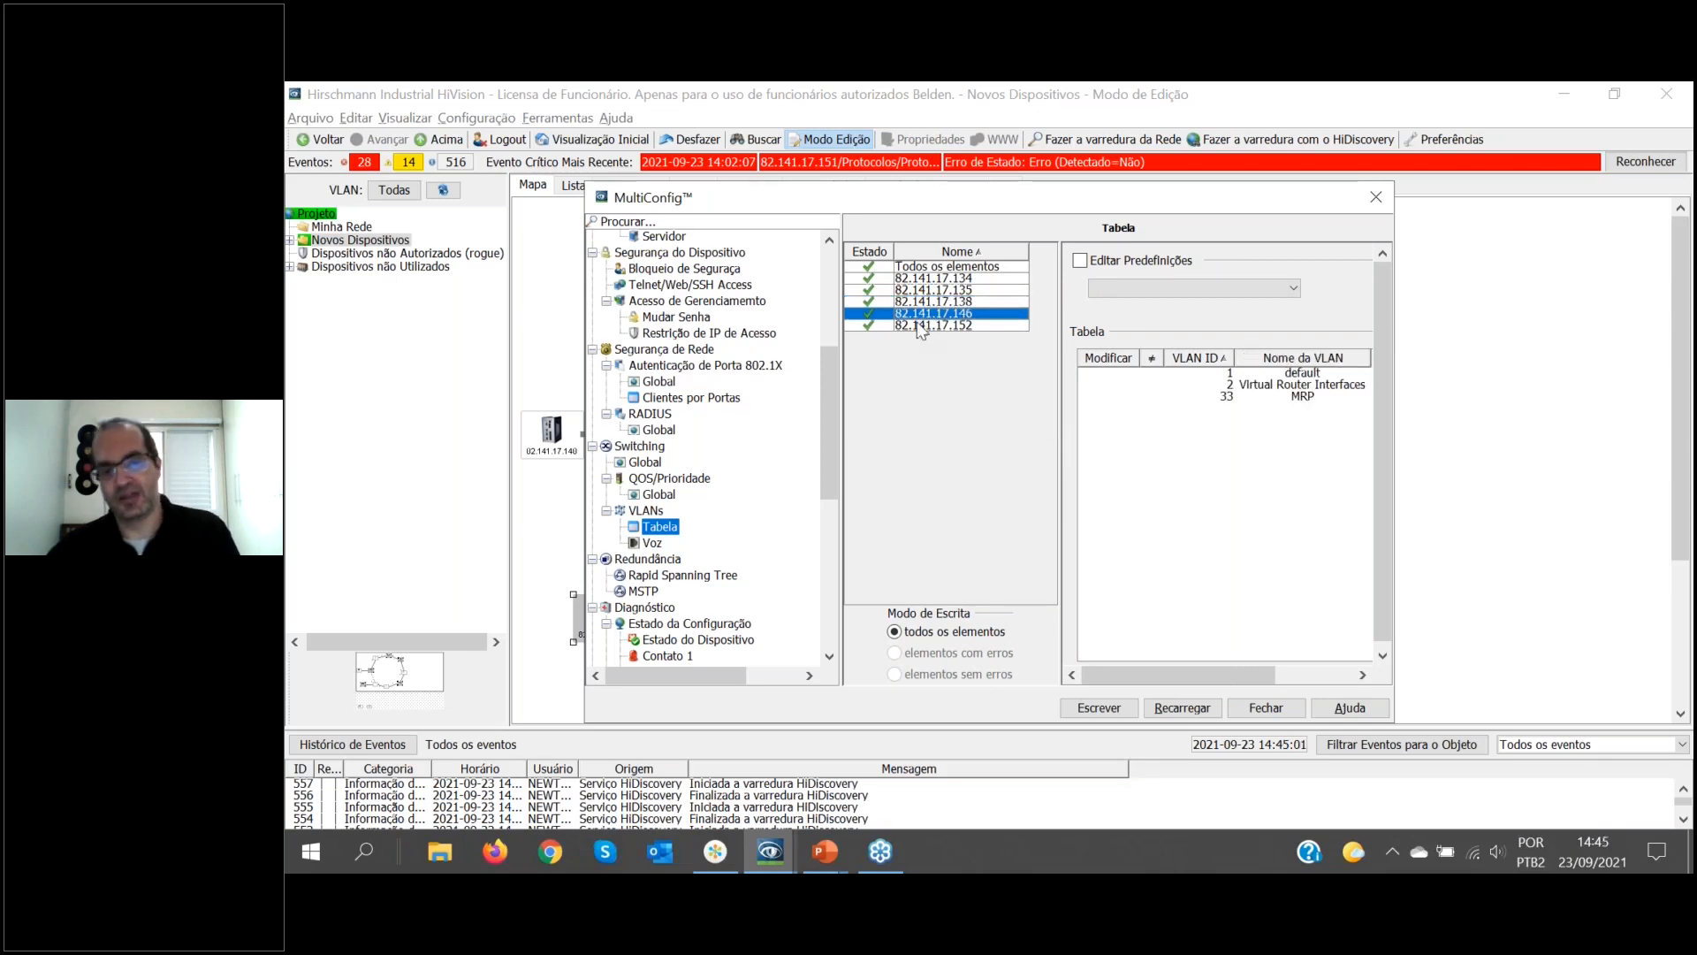
left_click(921, 325)
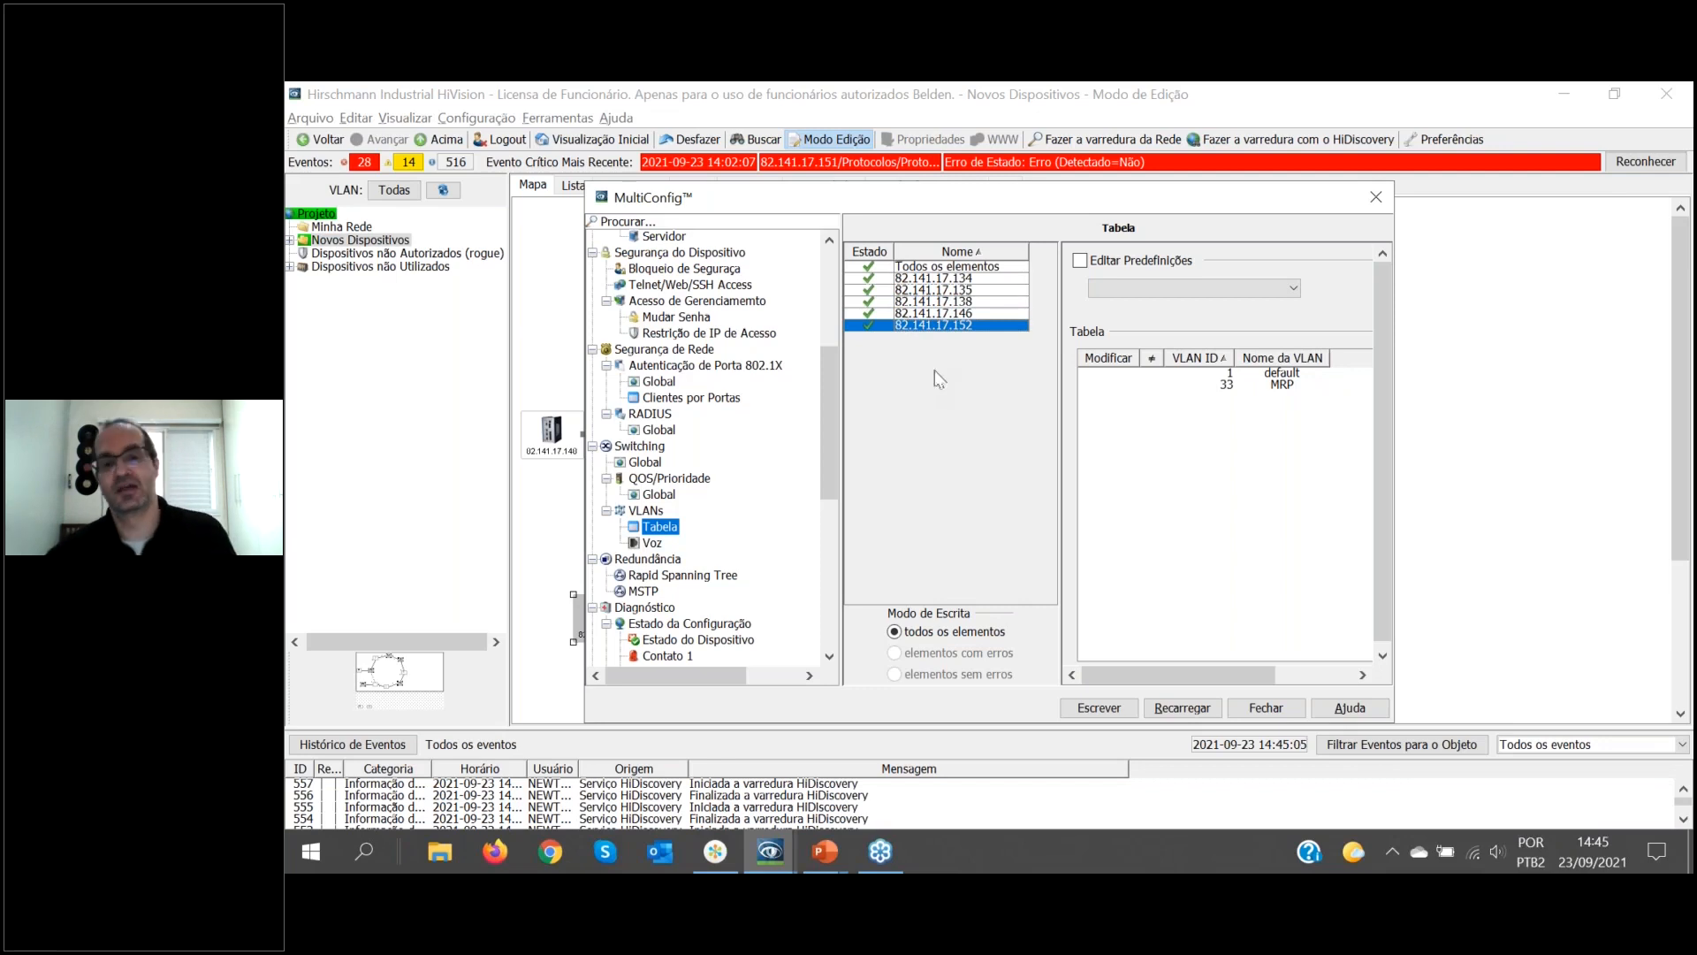
Mark the first VLAN entry, default, for modification on all elements, set its VLAN ID to 10, and close MultiConfig without writing.
left_click(934, 266)
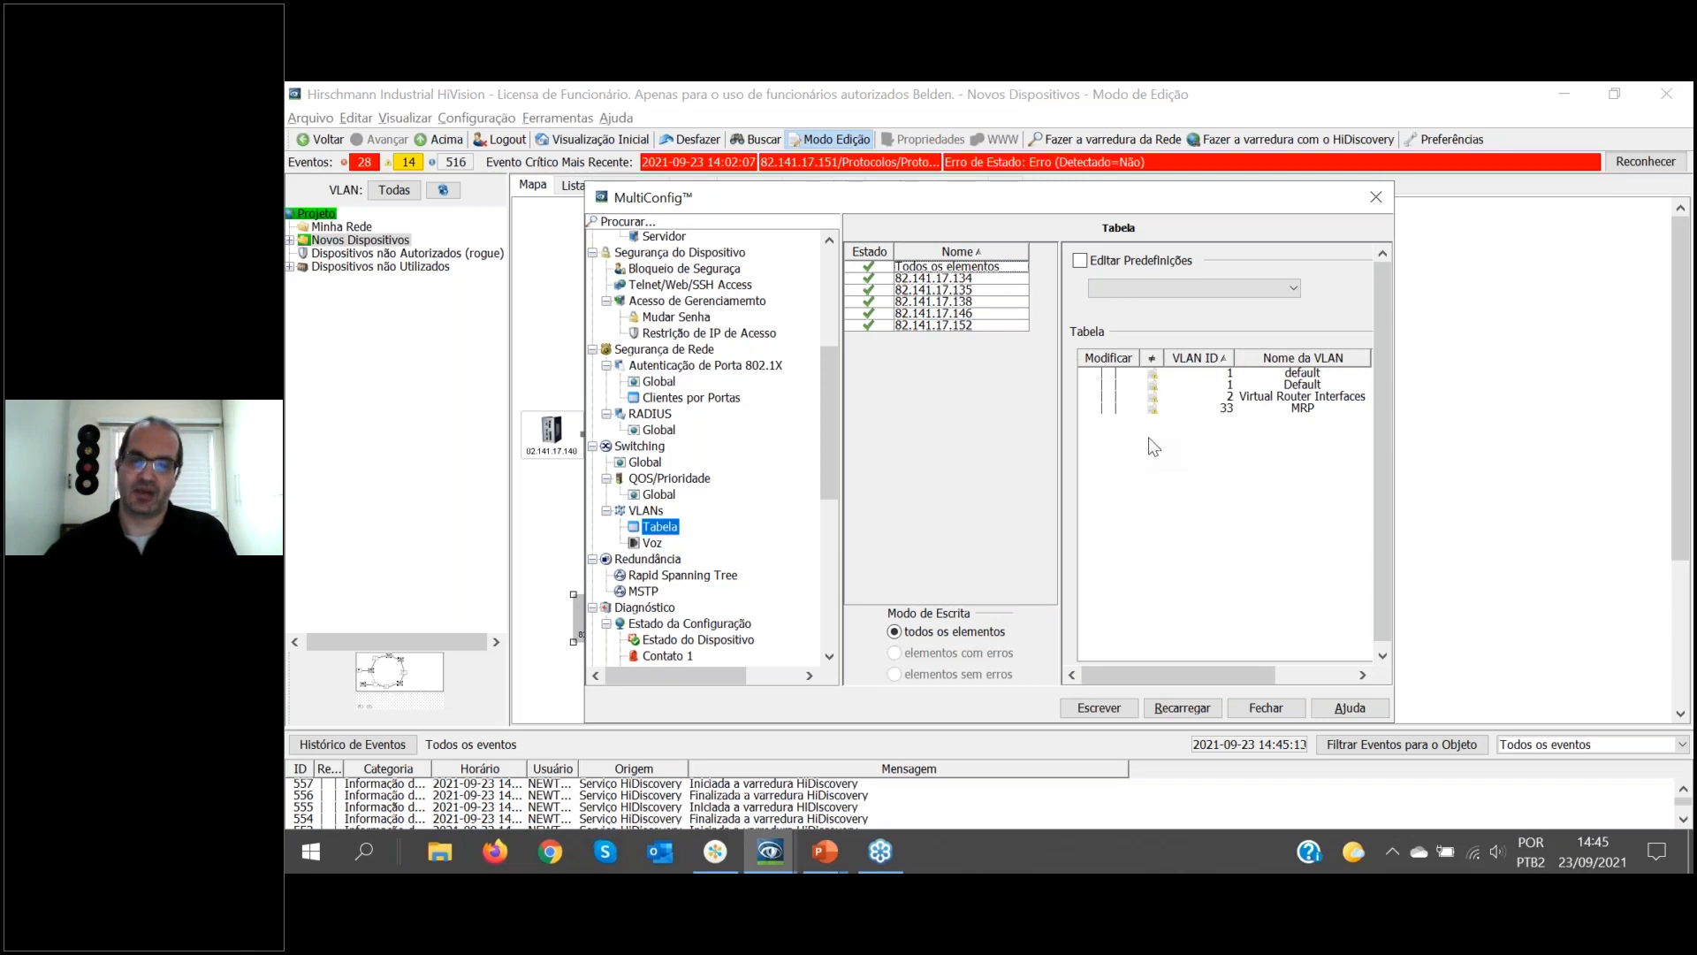
left_click(1109, 373)
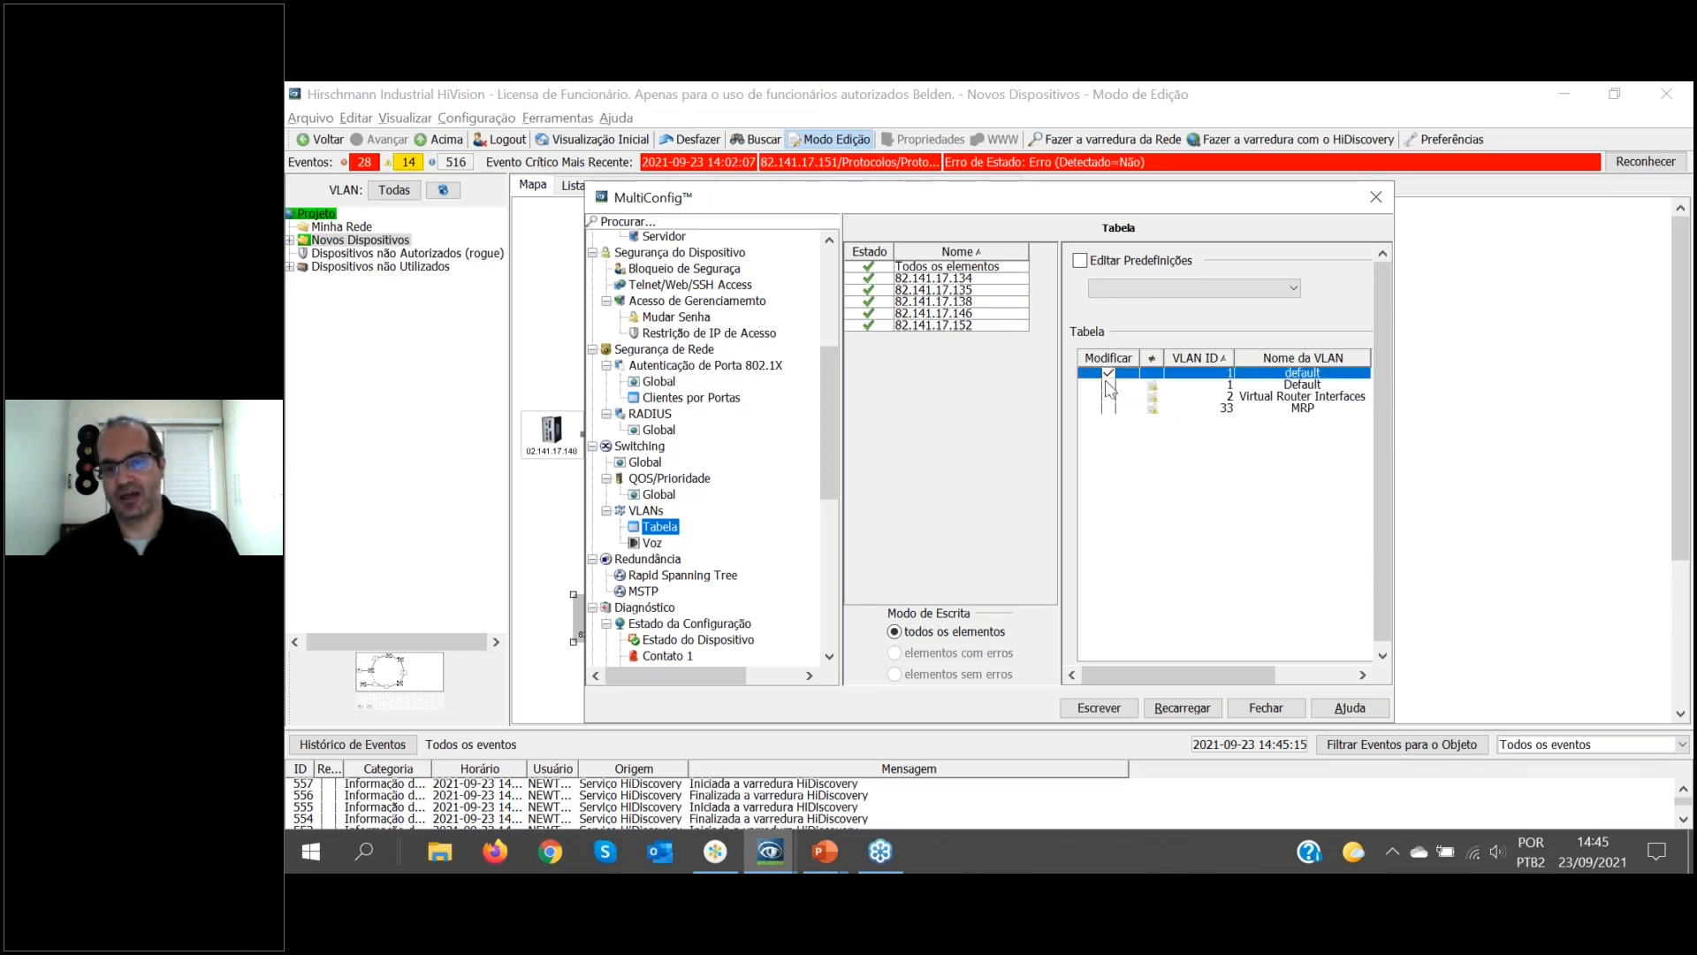
double_click(1193, 373)
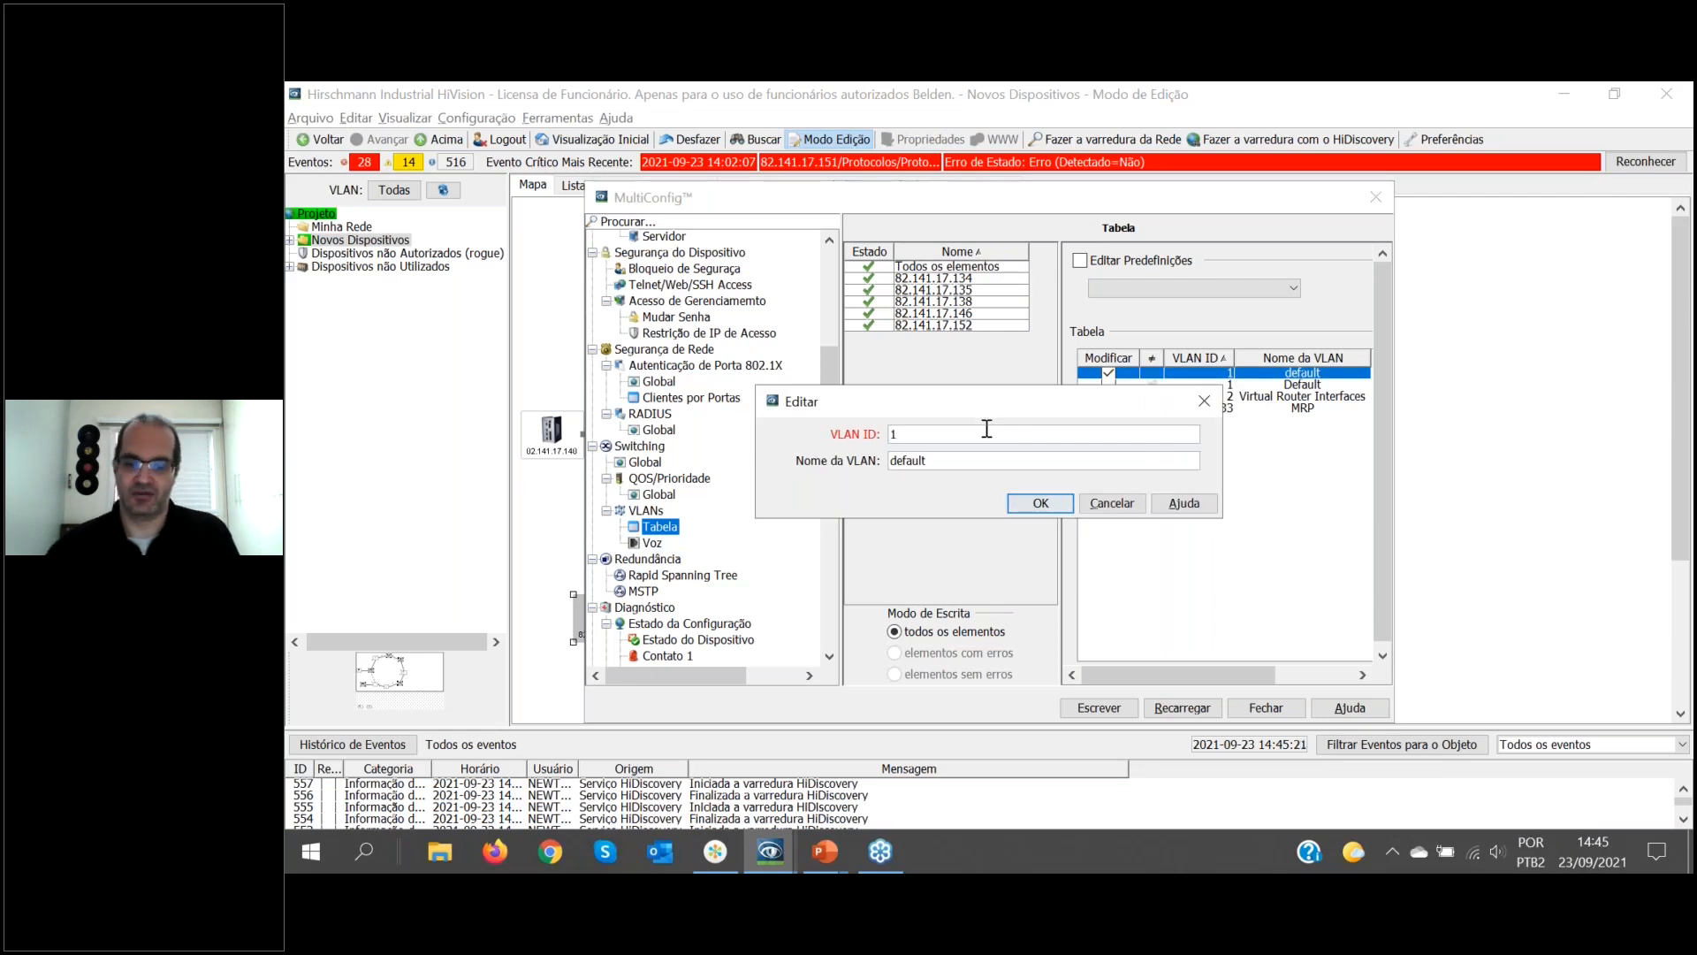
type("10")
left_click(1029, 508)
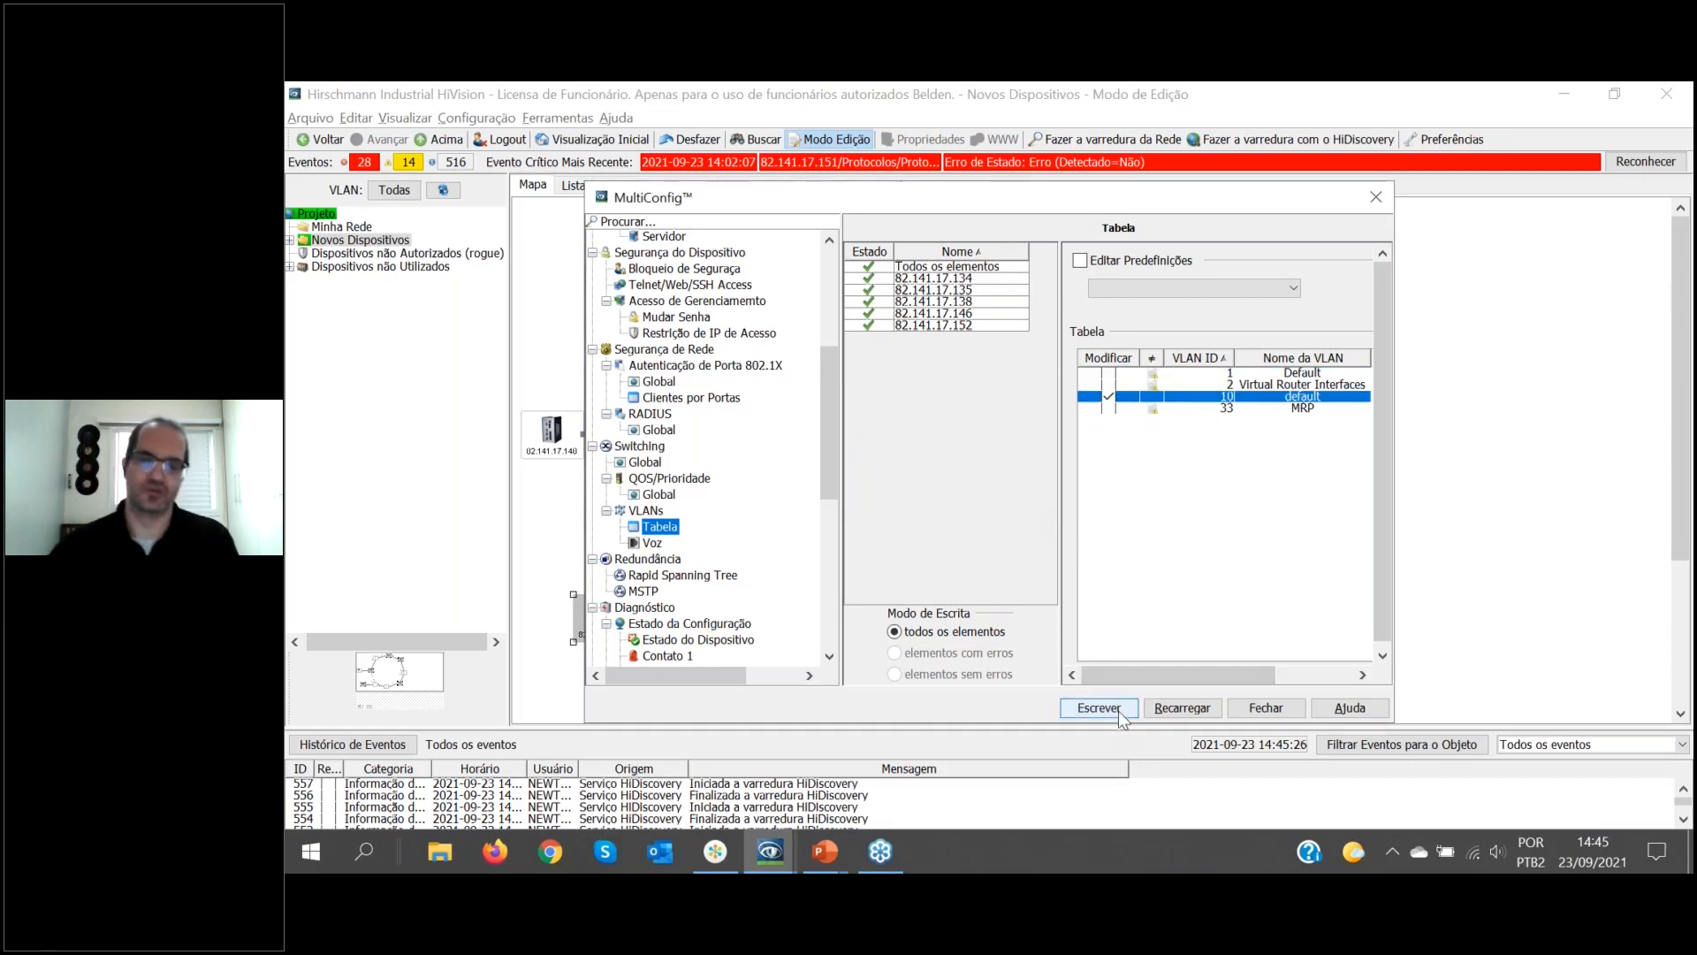
left_click(1261, 712)
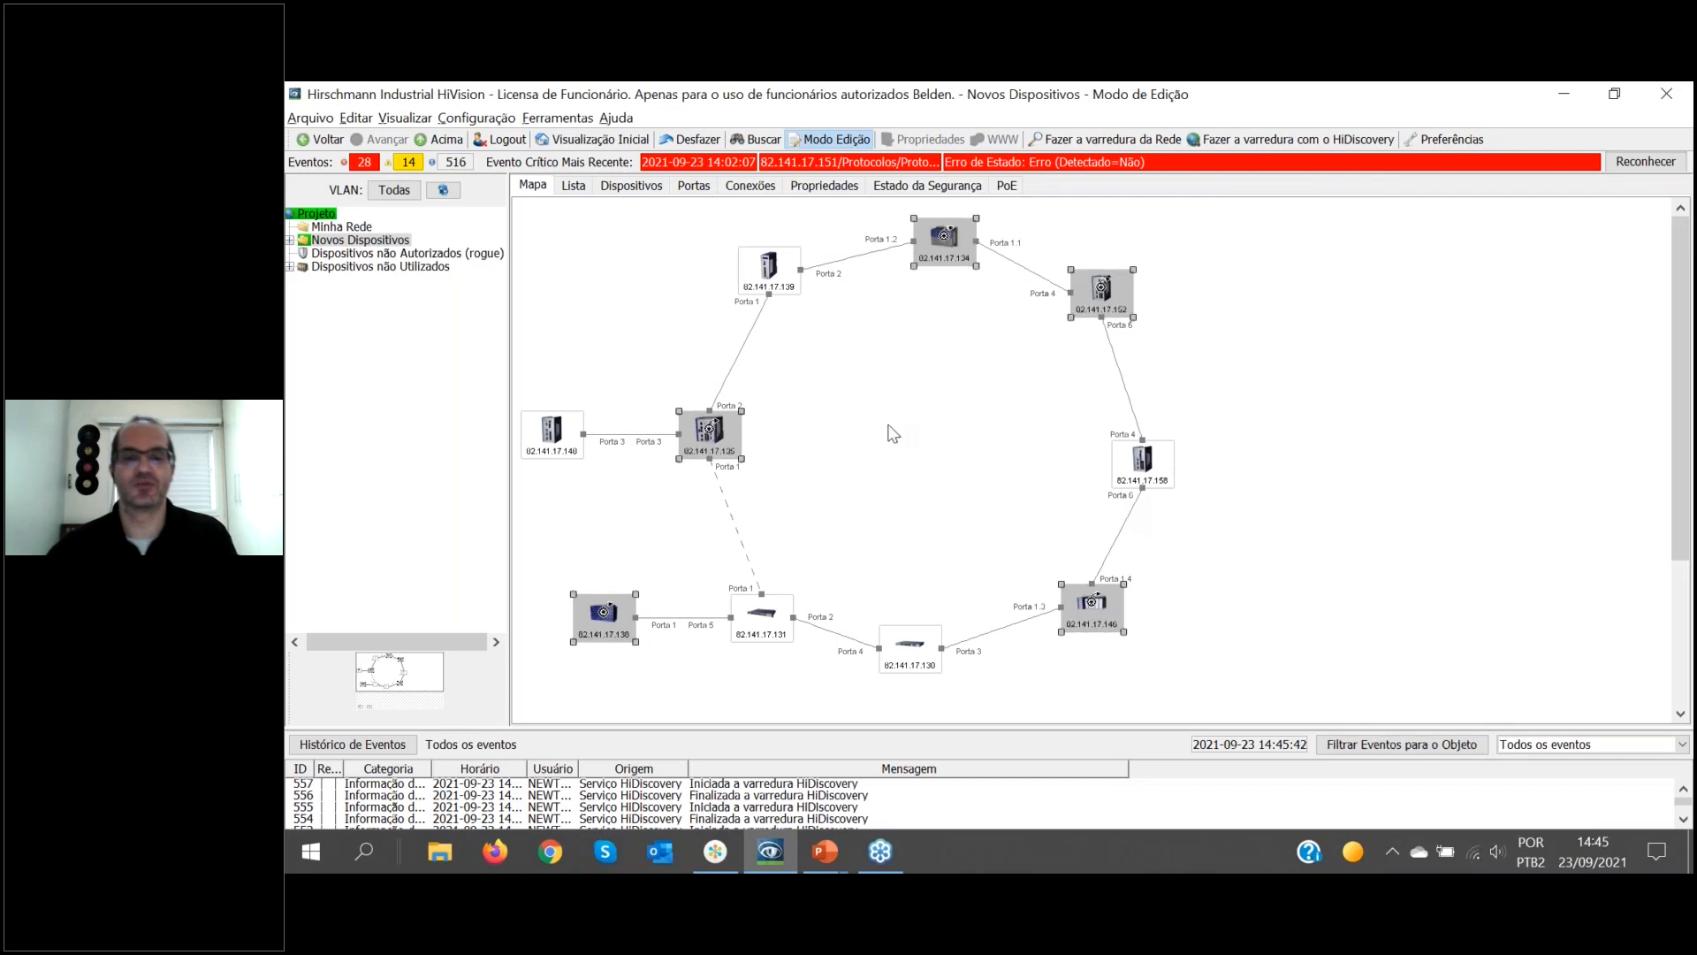
Clear the device selection on the map and show the port list, replacing its existing selection with port 6 of 82.141.17.130.
left_click(891, 435)
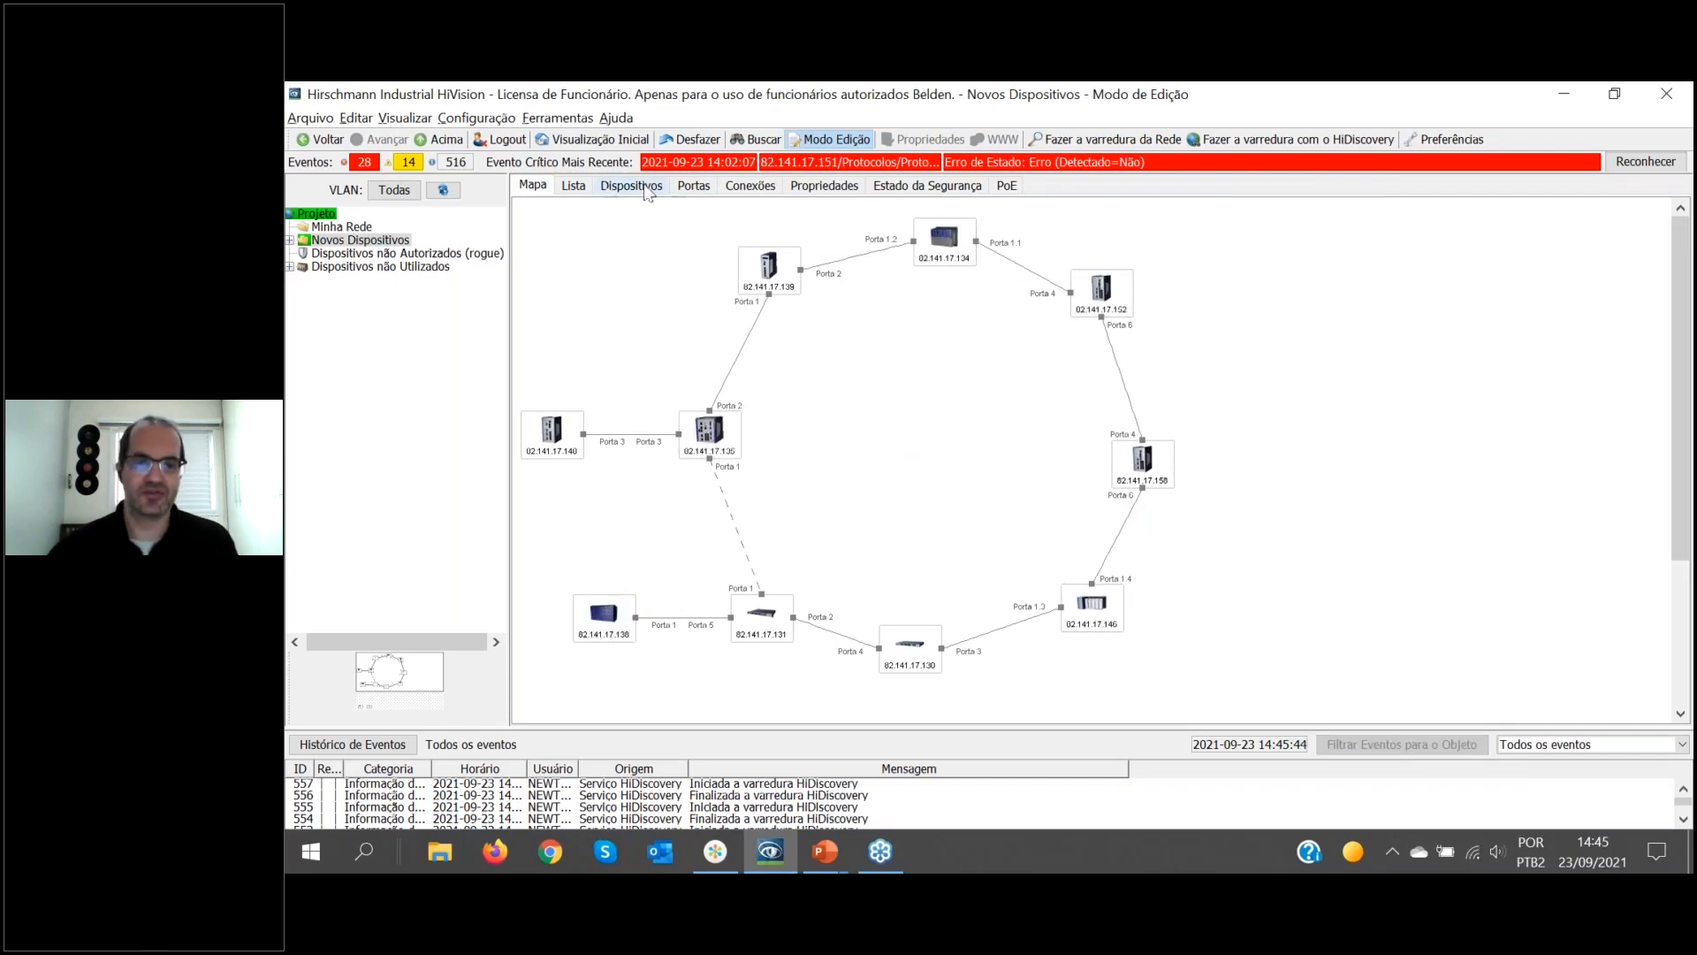
left_click(694, 186)
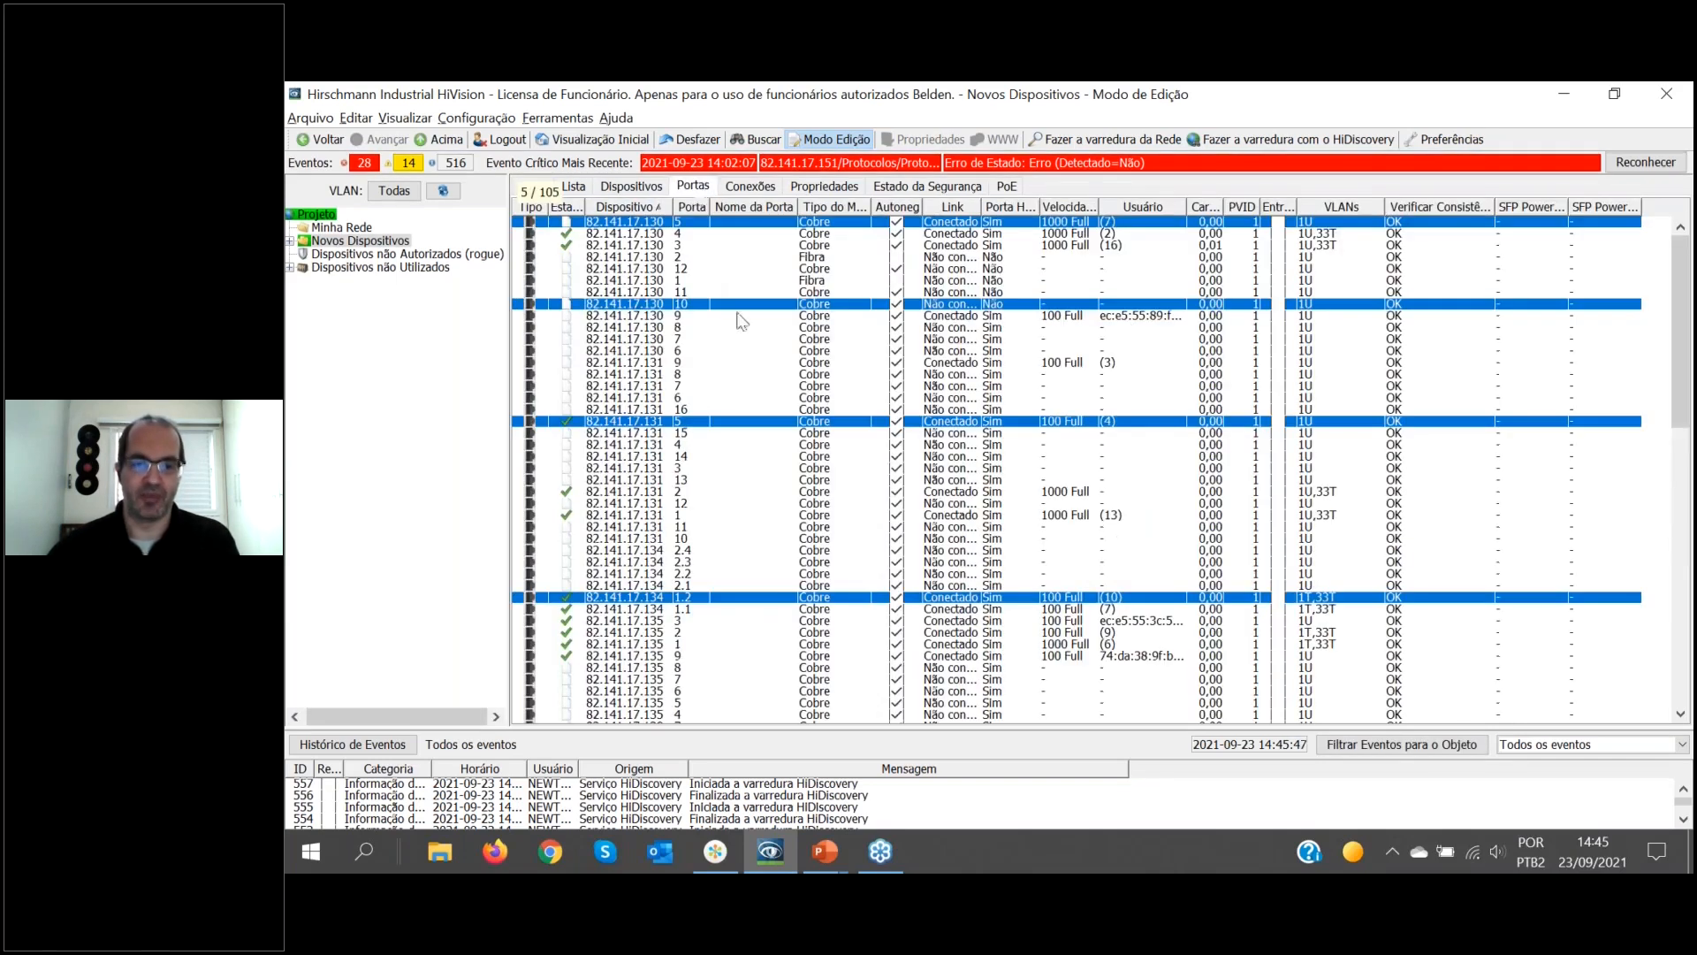
left_click(750, 353)
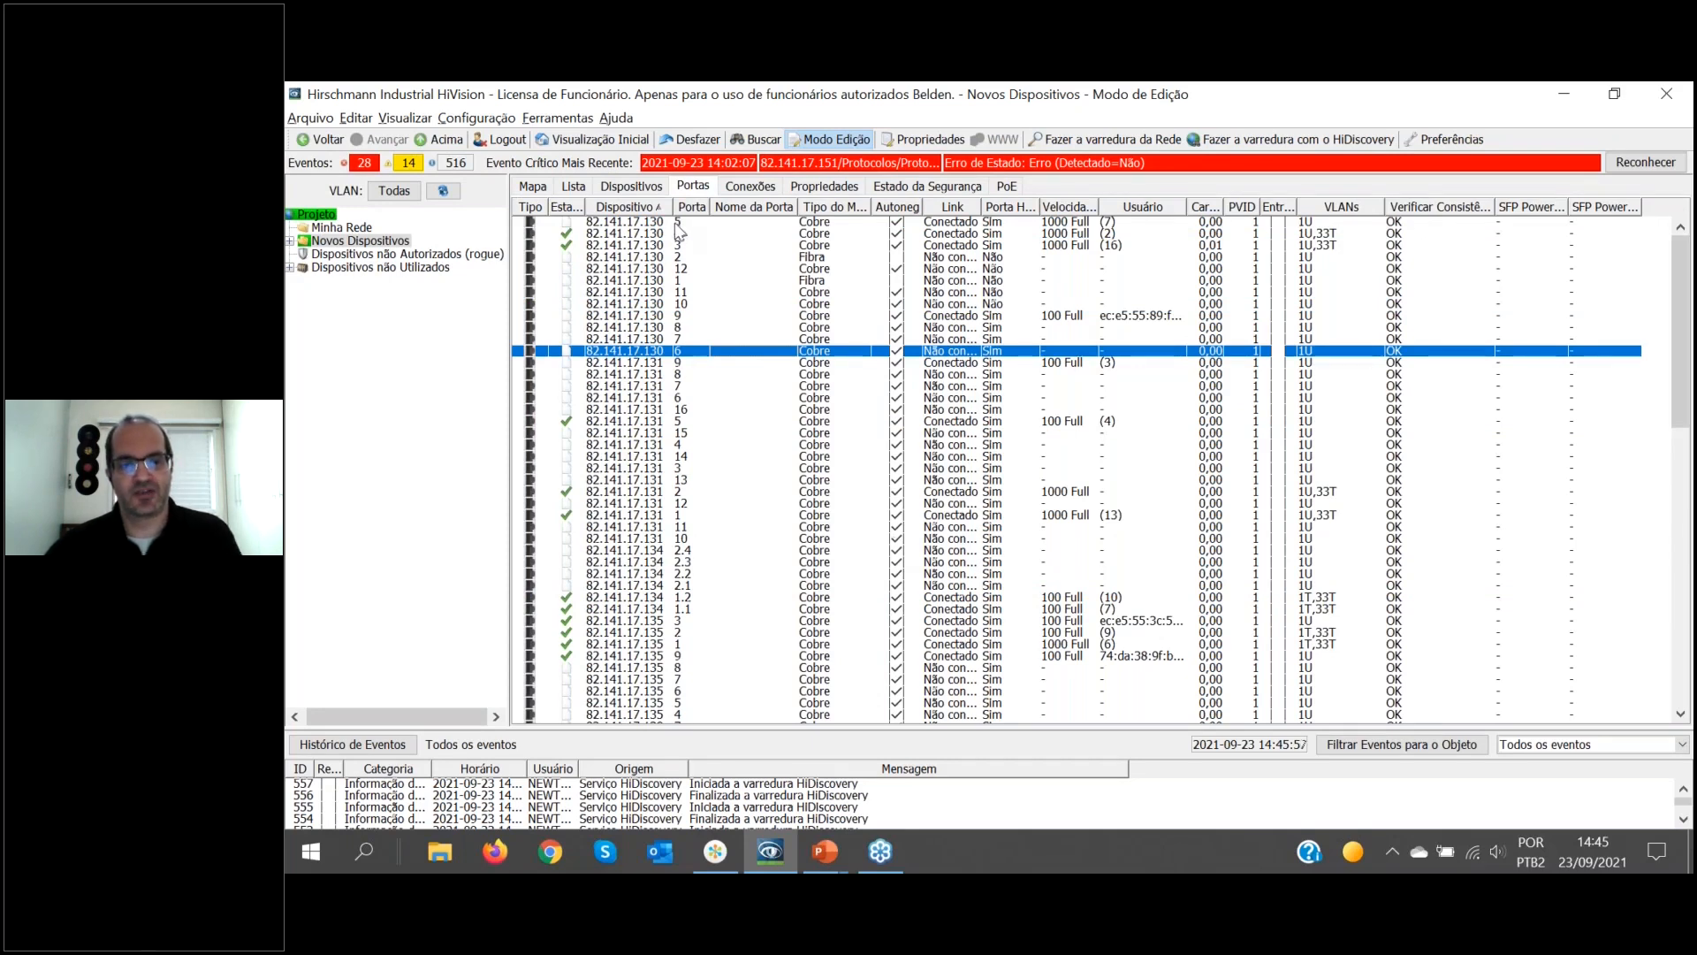
Select only ports 5 and 9 of 82.141.17.130, 9 of 82.141.17.131, 1.2 of 82.141.17.134, 2 of 82.141.17.135 and 4 of 82.141.17.138.
left_click(946, 221, "ctrl")
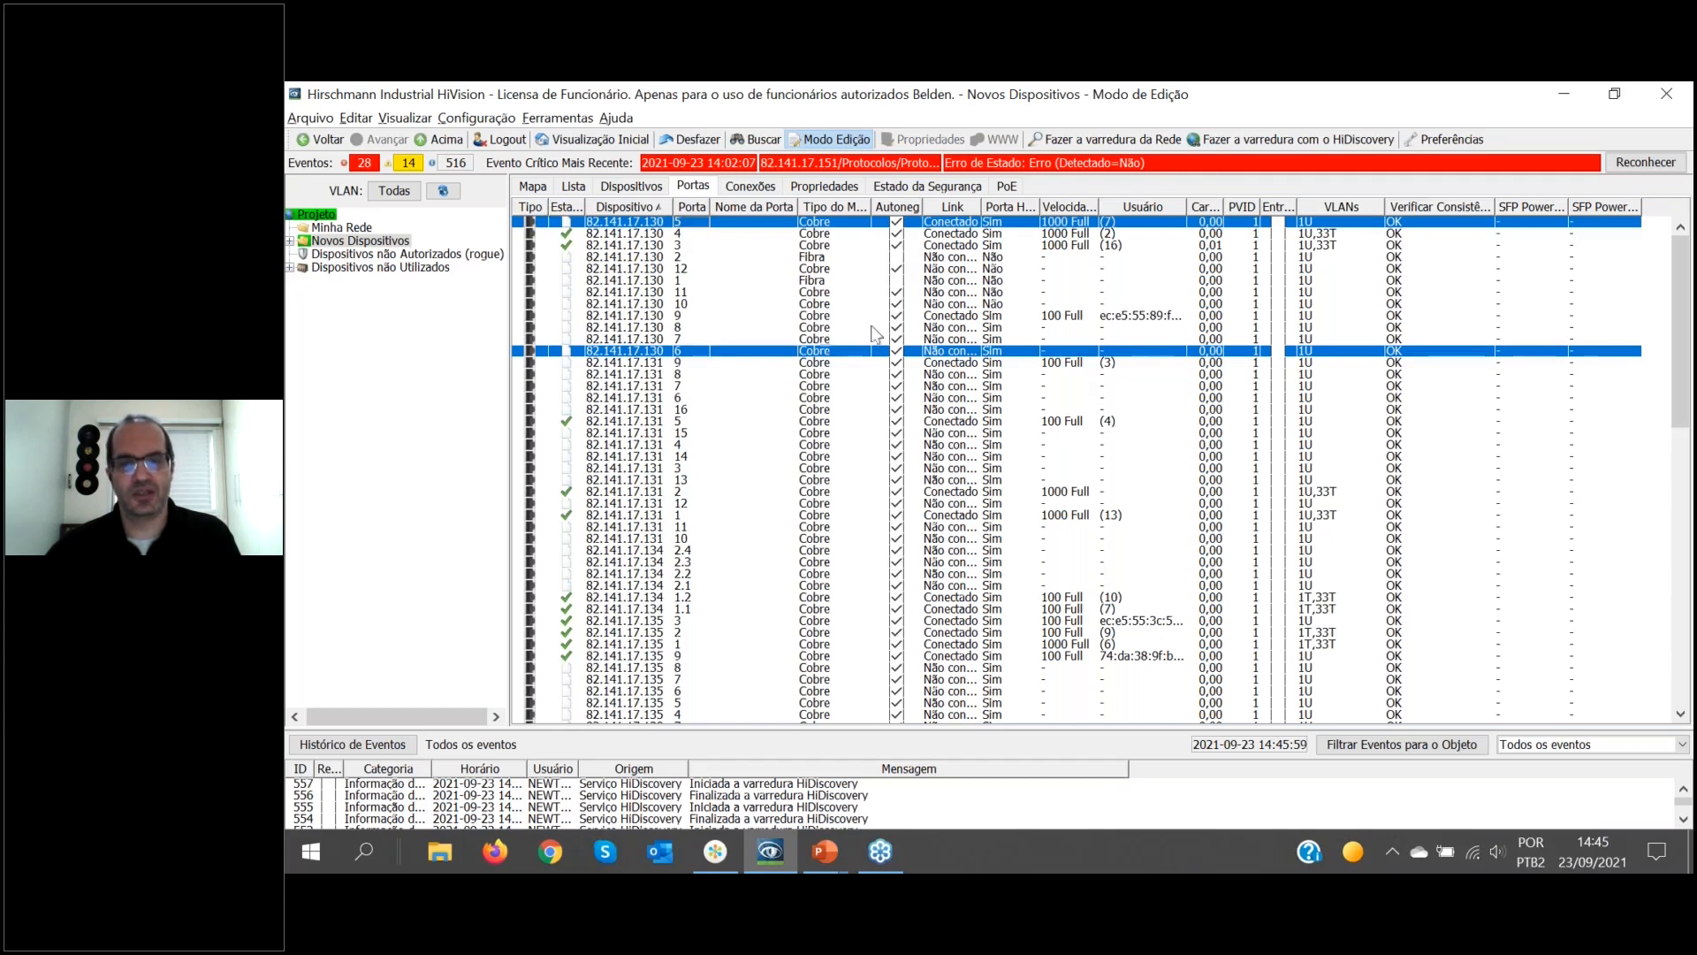
left_click(683, 315, "ctrl")
left_click(690, 352, "ctrl")
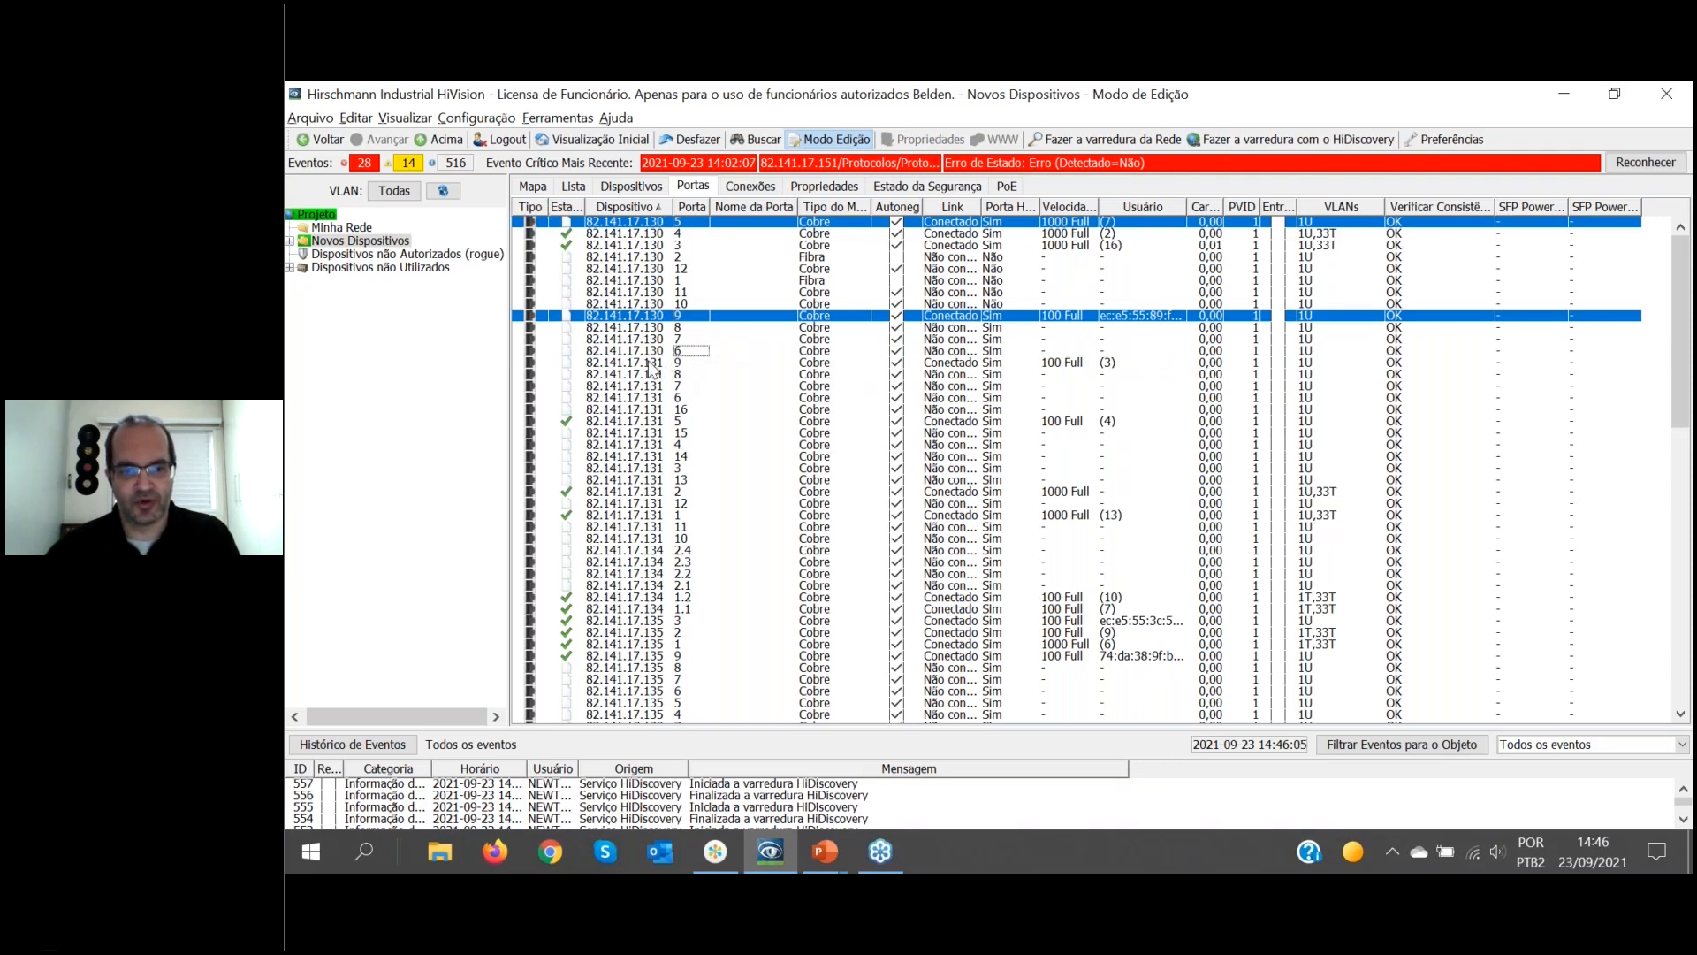
left_click(1052, 364, "ctrl")
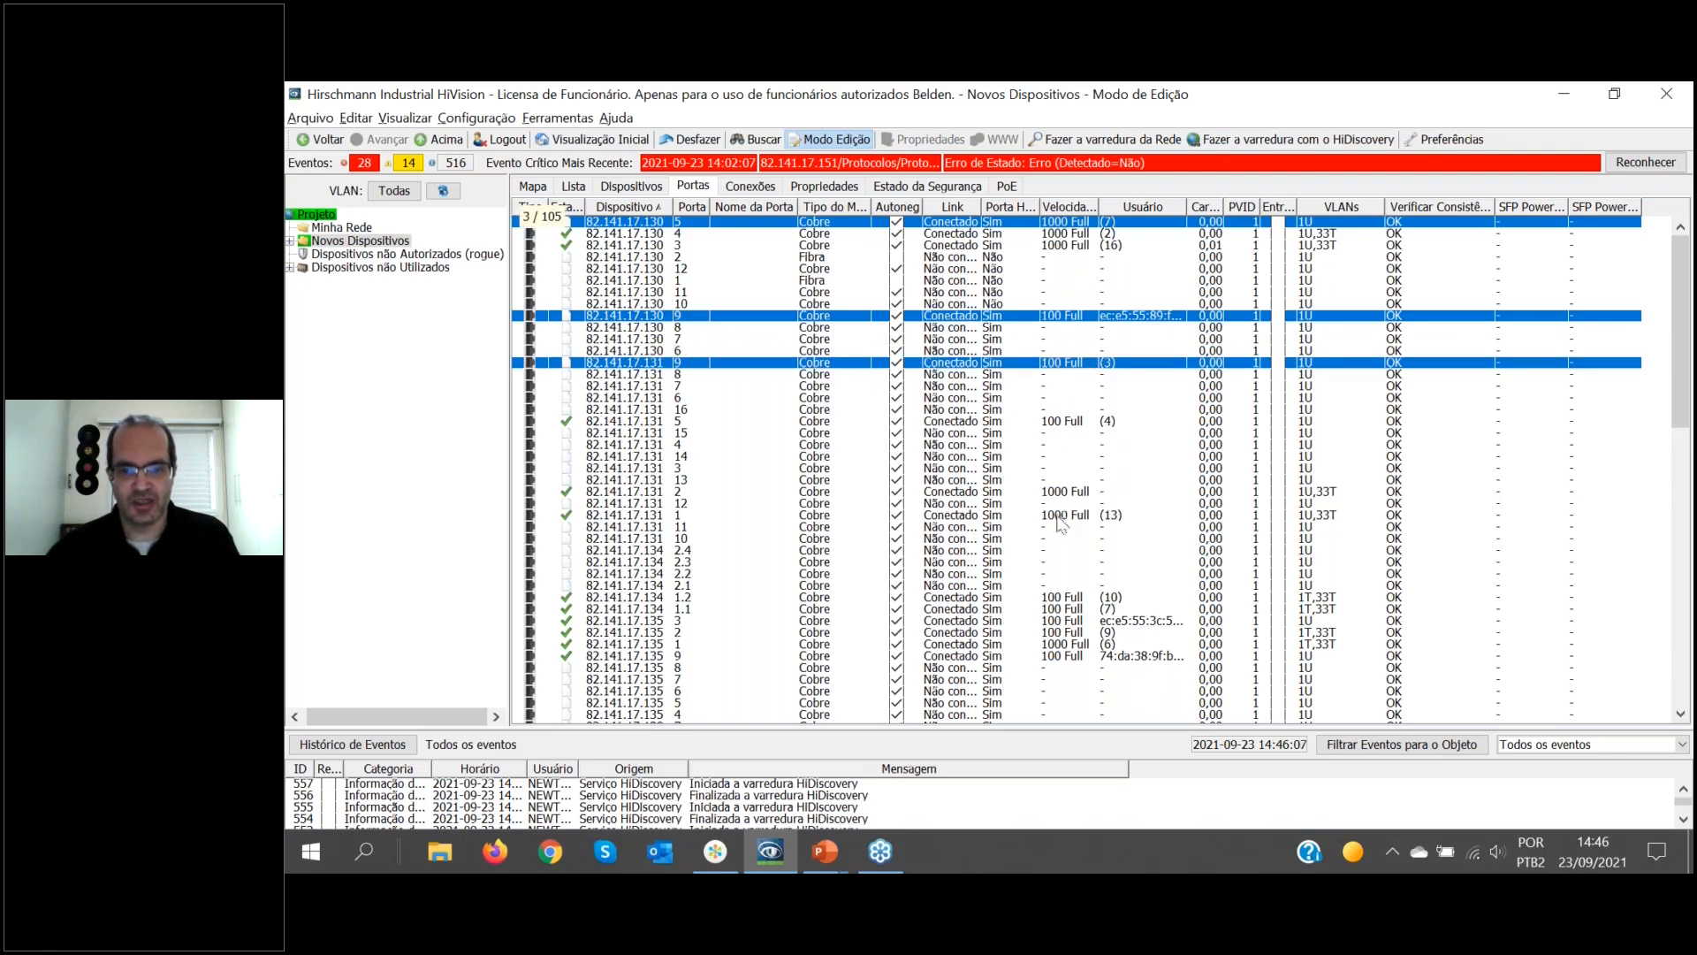
left_click(1067, 599, "ctrl")
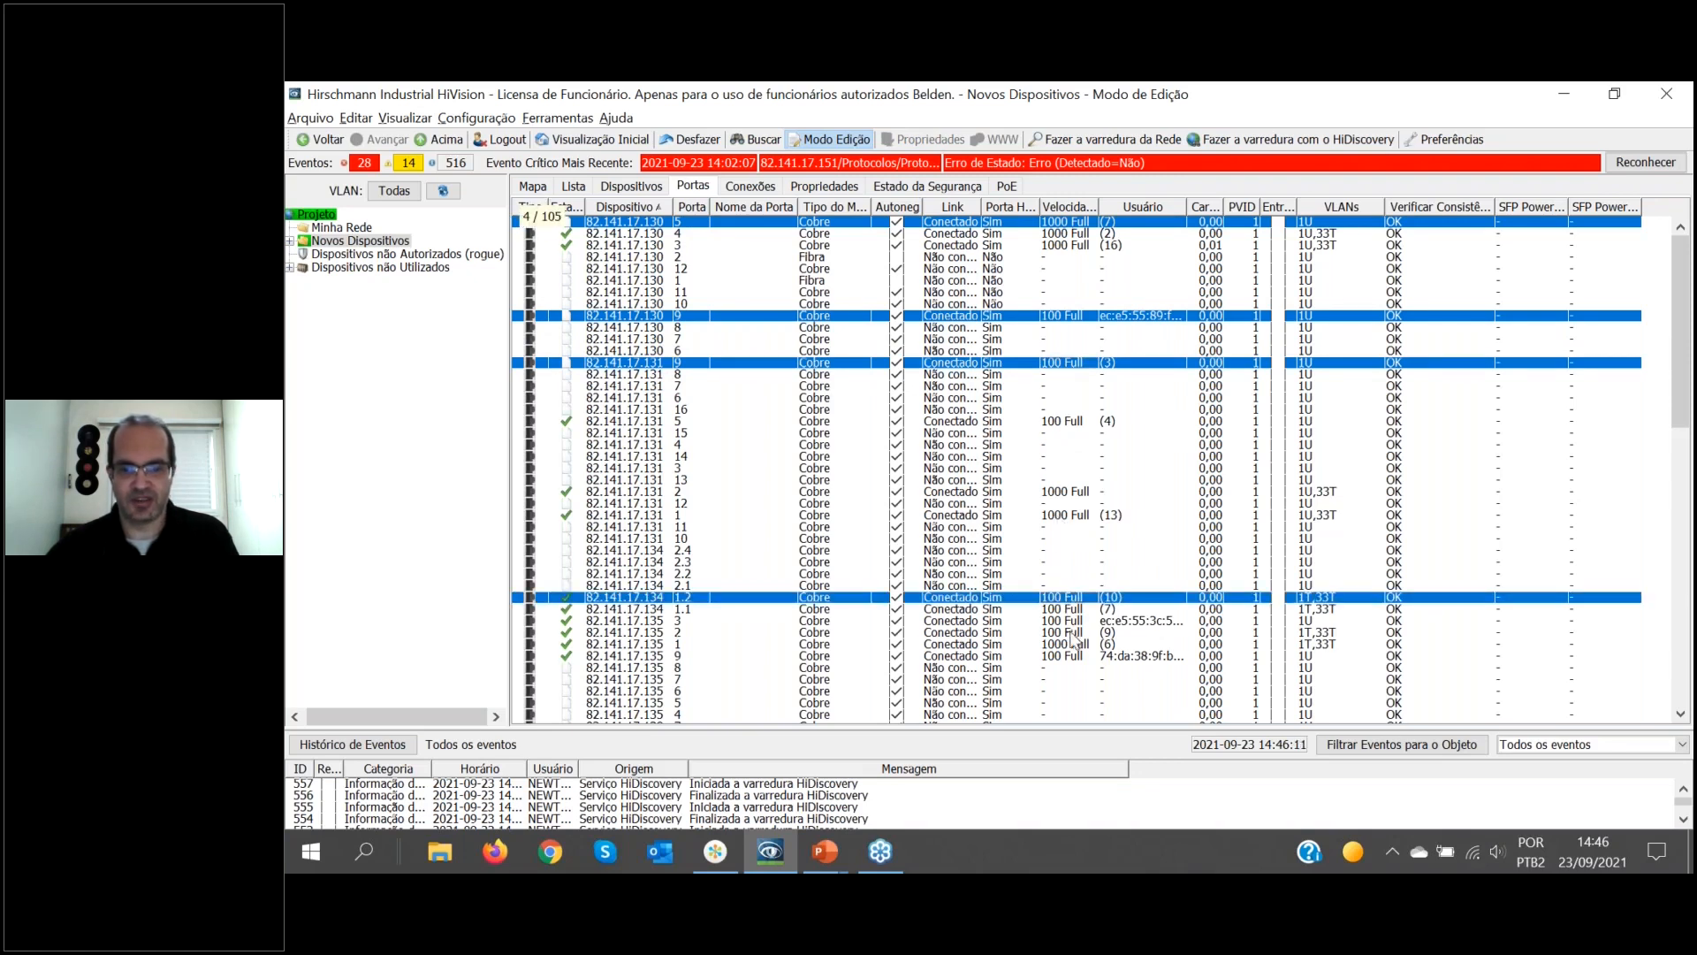
left_click(1073, 633, "ctrl")
scroll(1060, 578, "down", 4)
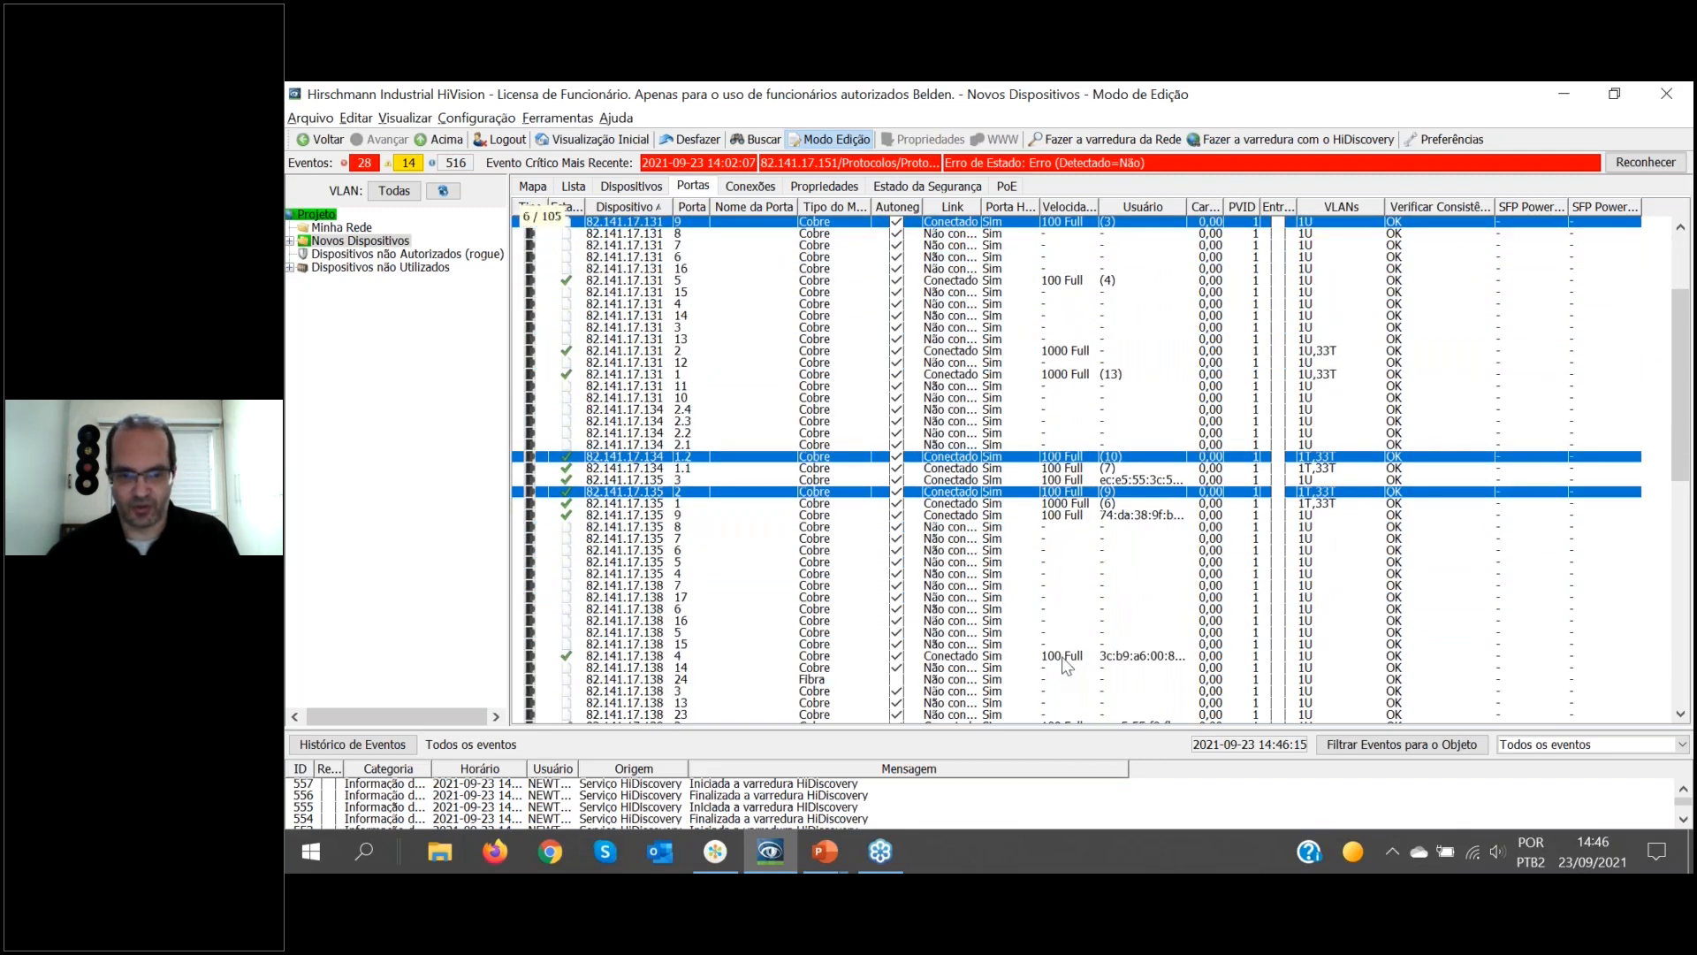
left_click(1064, 659, "ctrl")
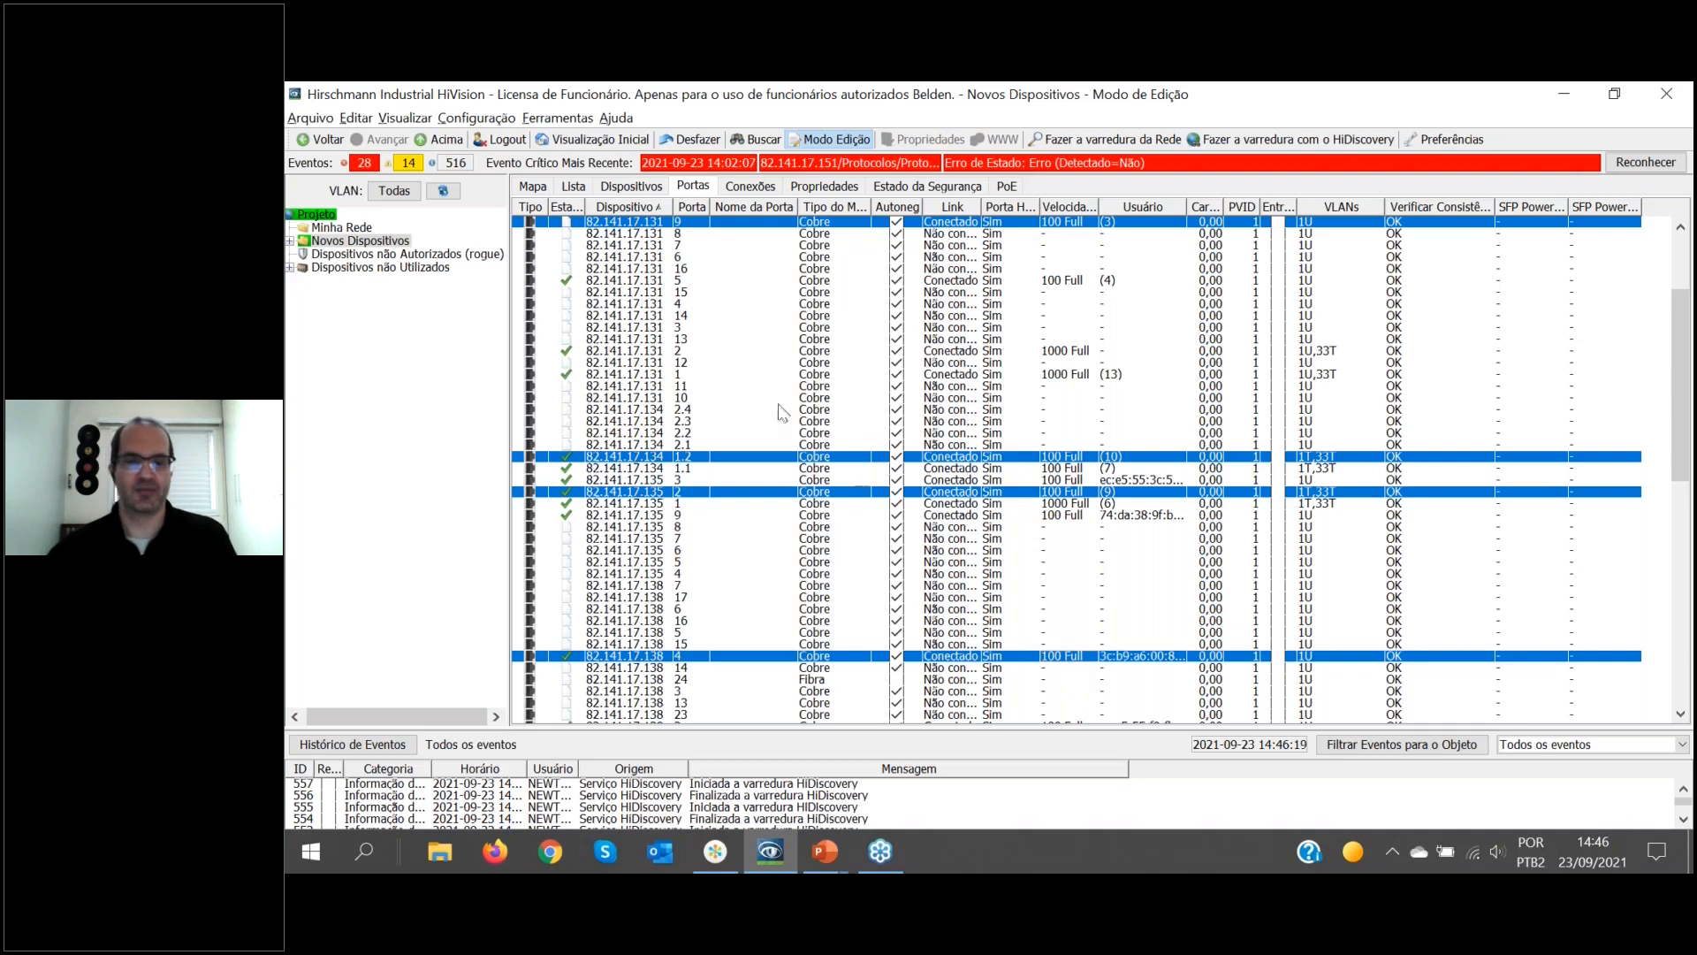
Open MultiConfig for the selected ports.
right_click(735, 460)
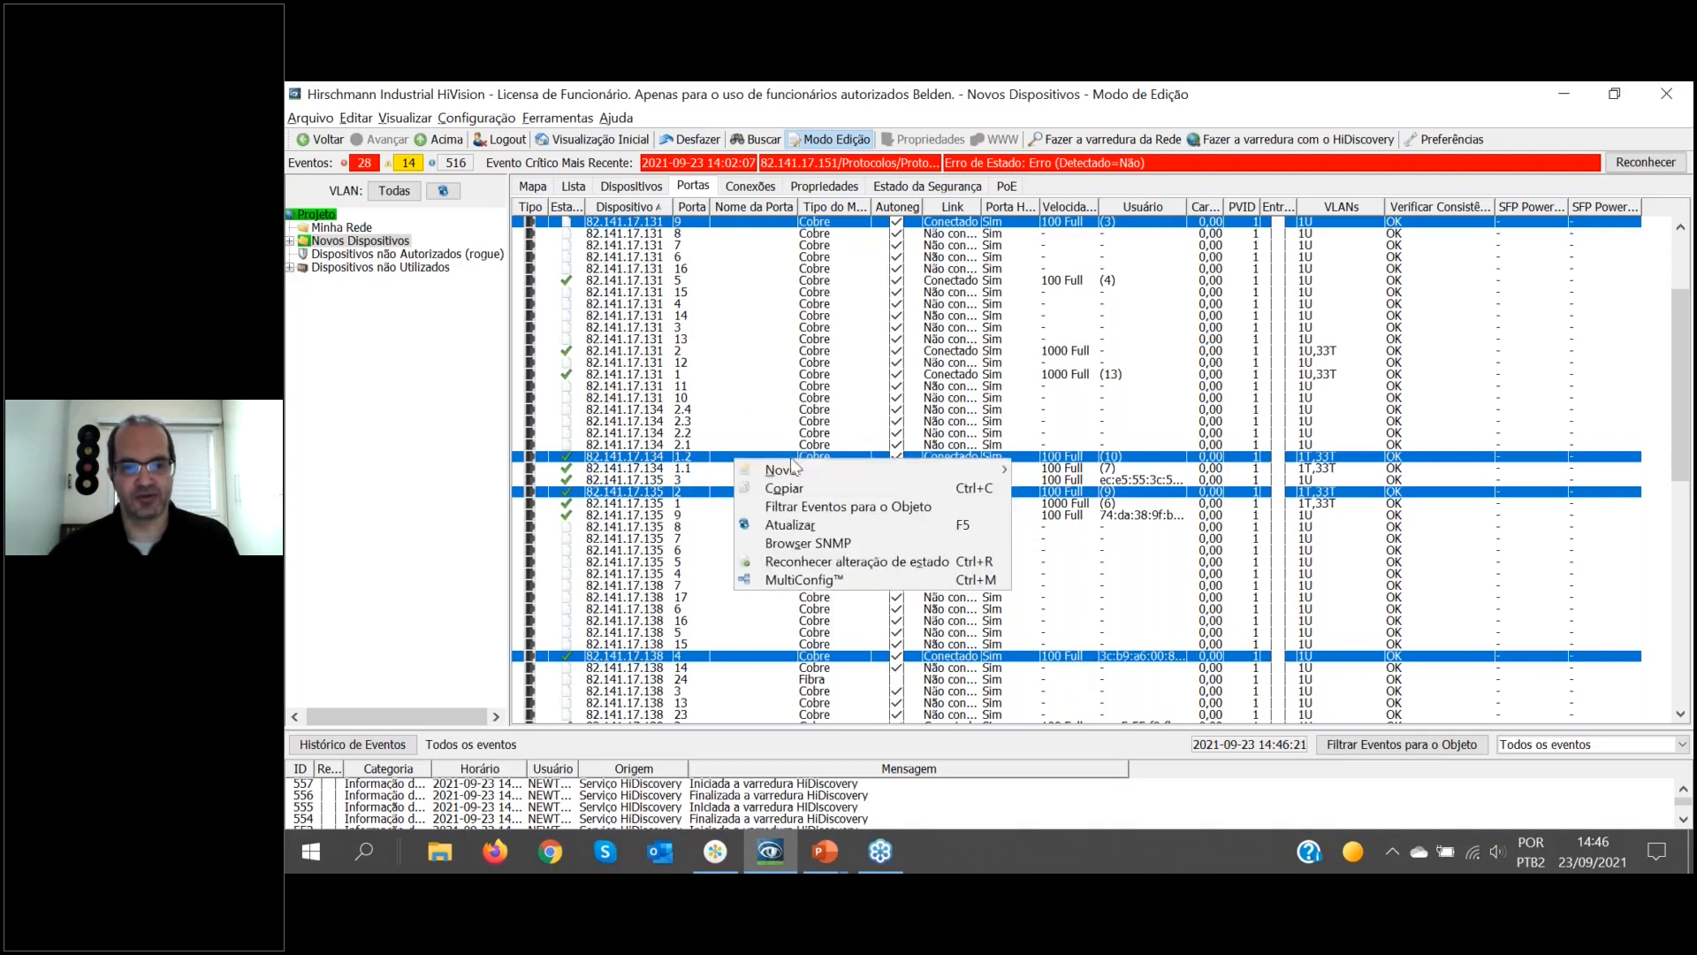
left_click(828, 580)
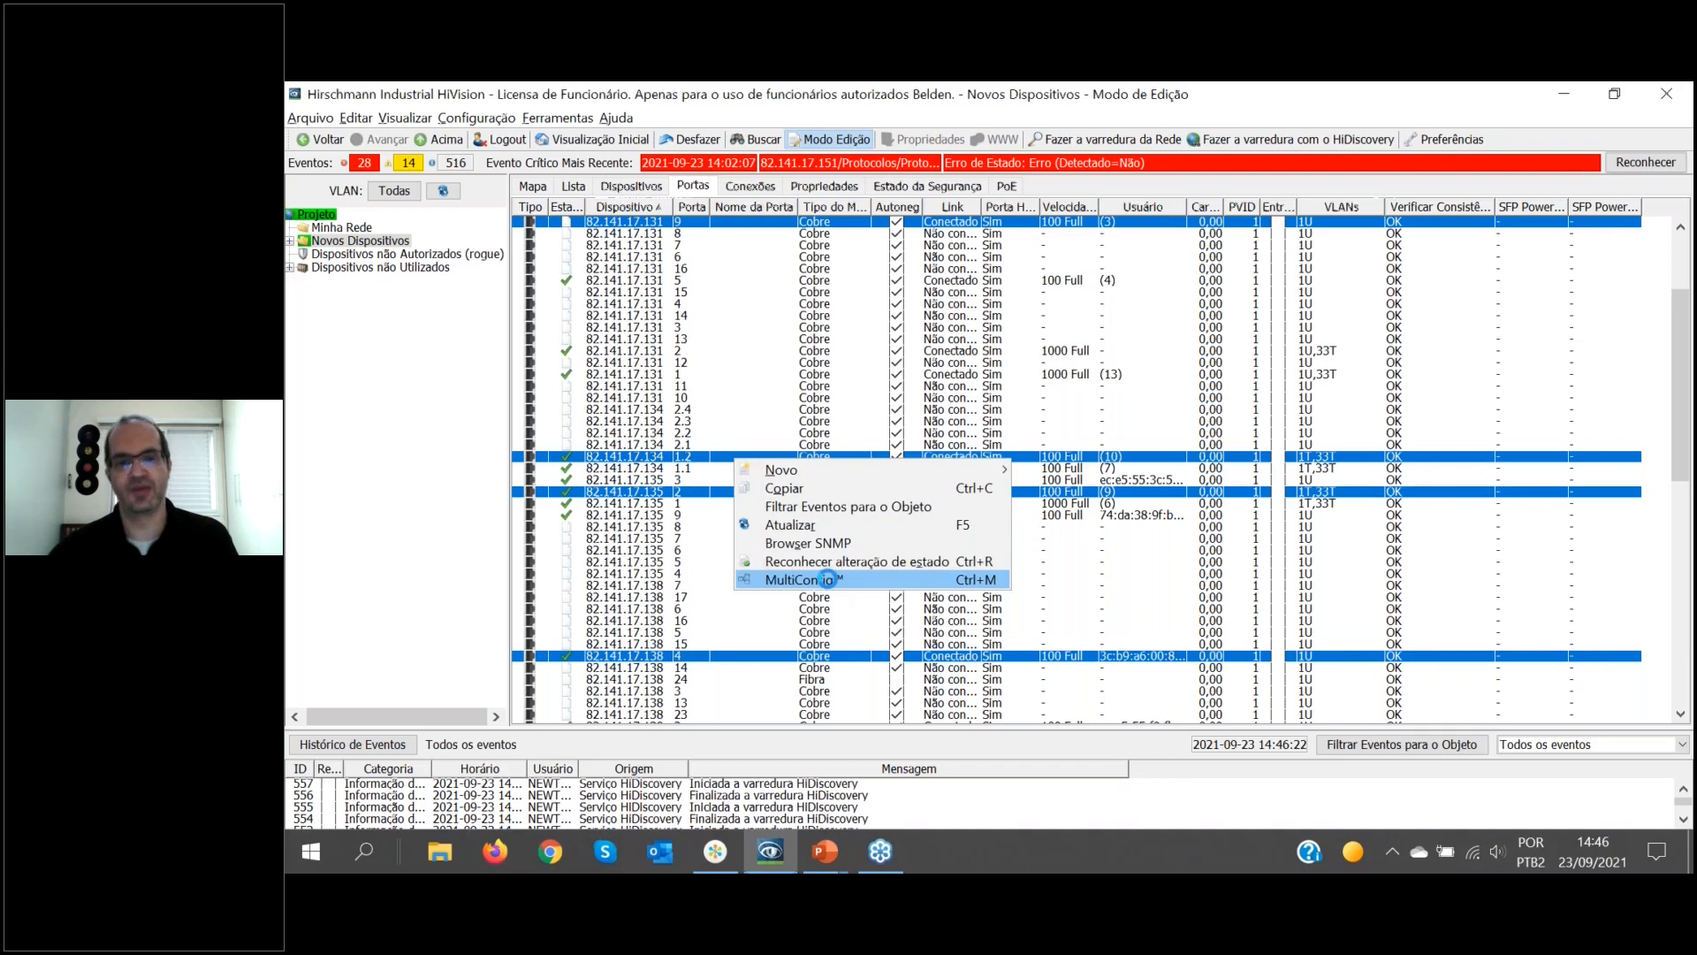
left_click_drag(767, 499, 818, 497)
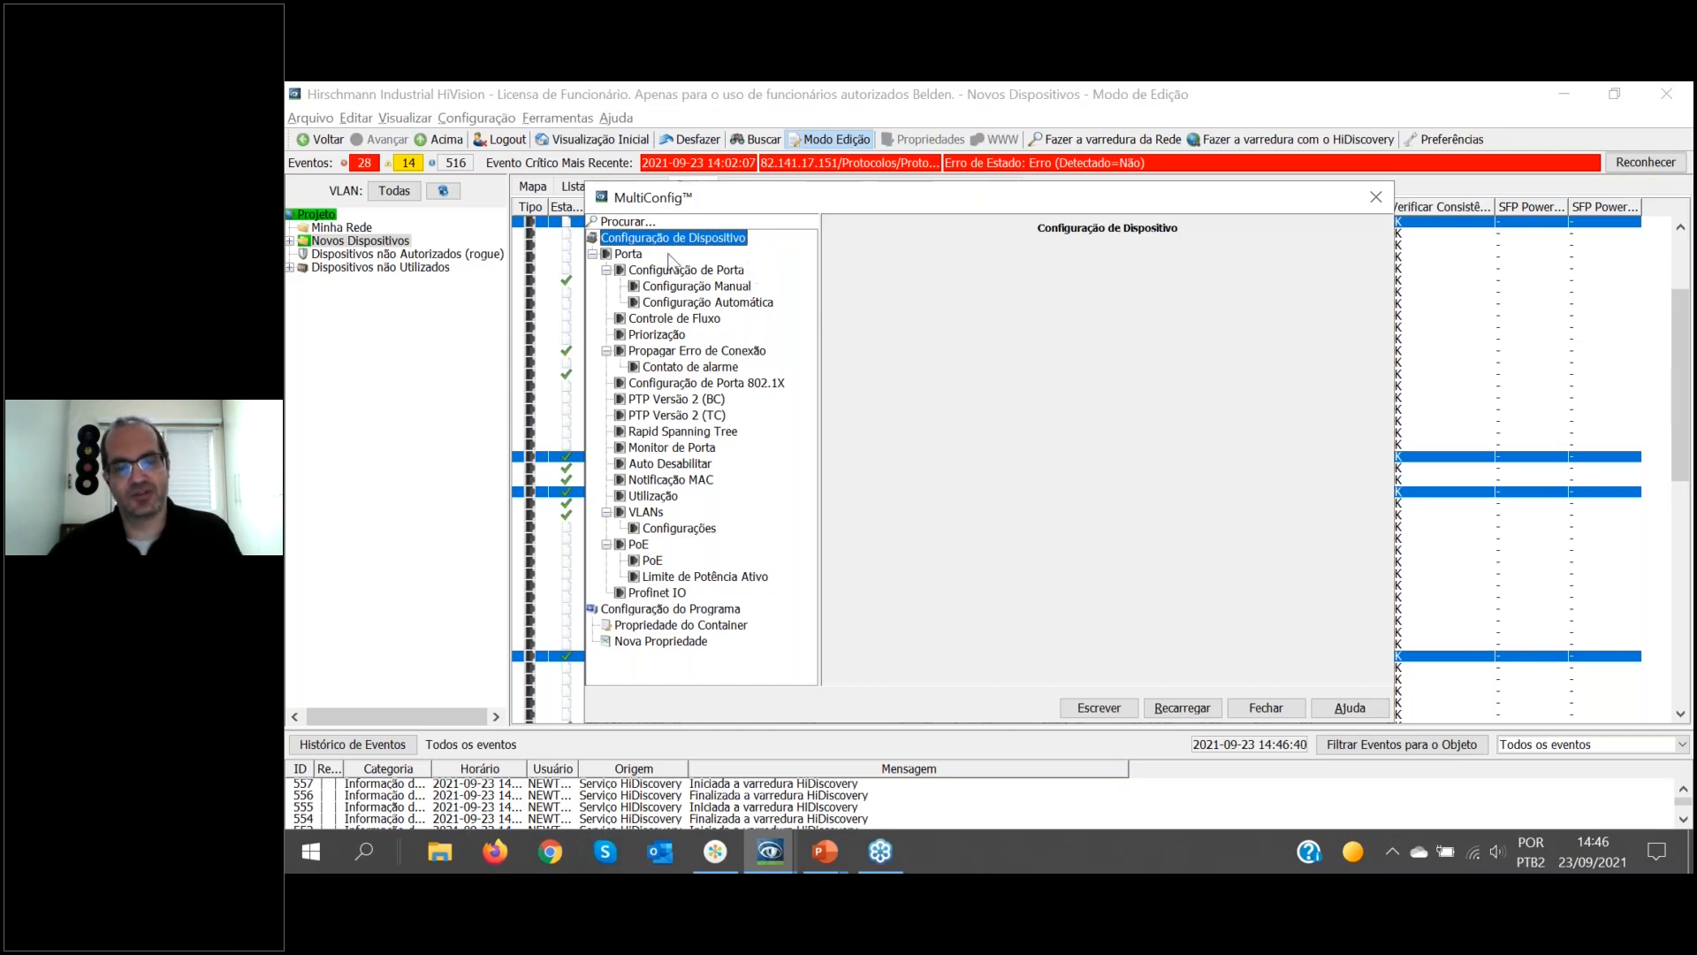
Show the Priorização settings with full port names and check those of 82.141.17.130 port 9 and 82.141.17.135 port 2.
left_click(664, 335)
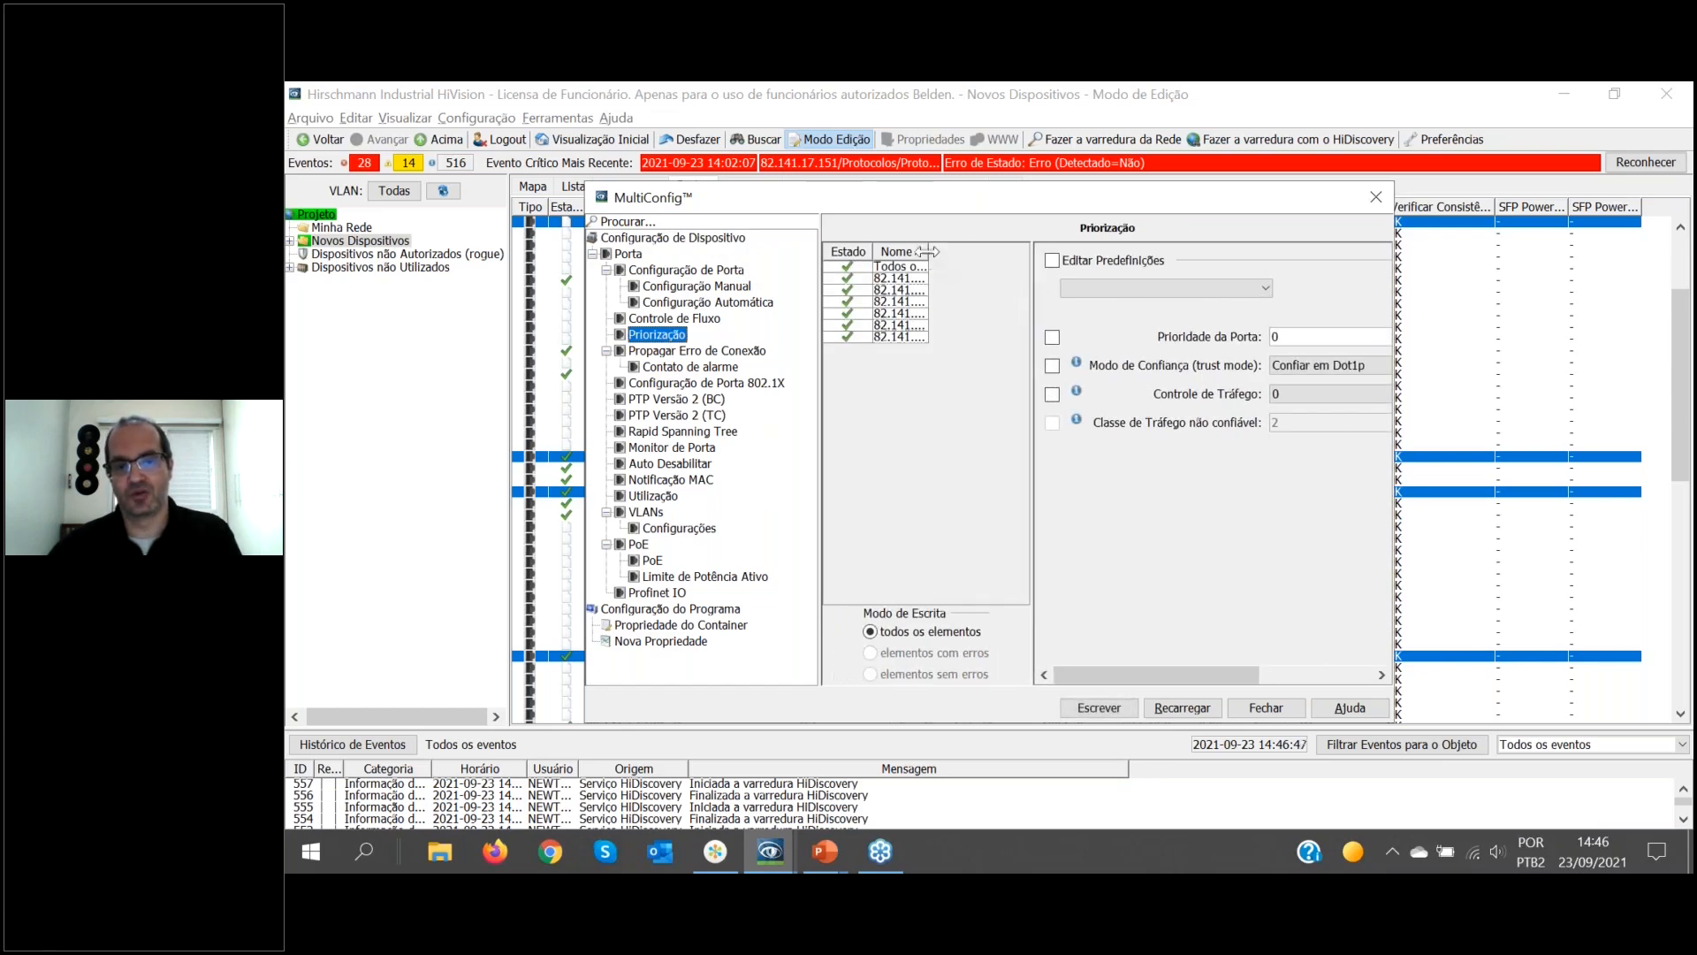
left_click_drag(929, 252, 1036, 256)
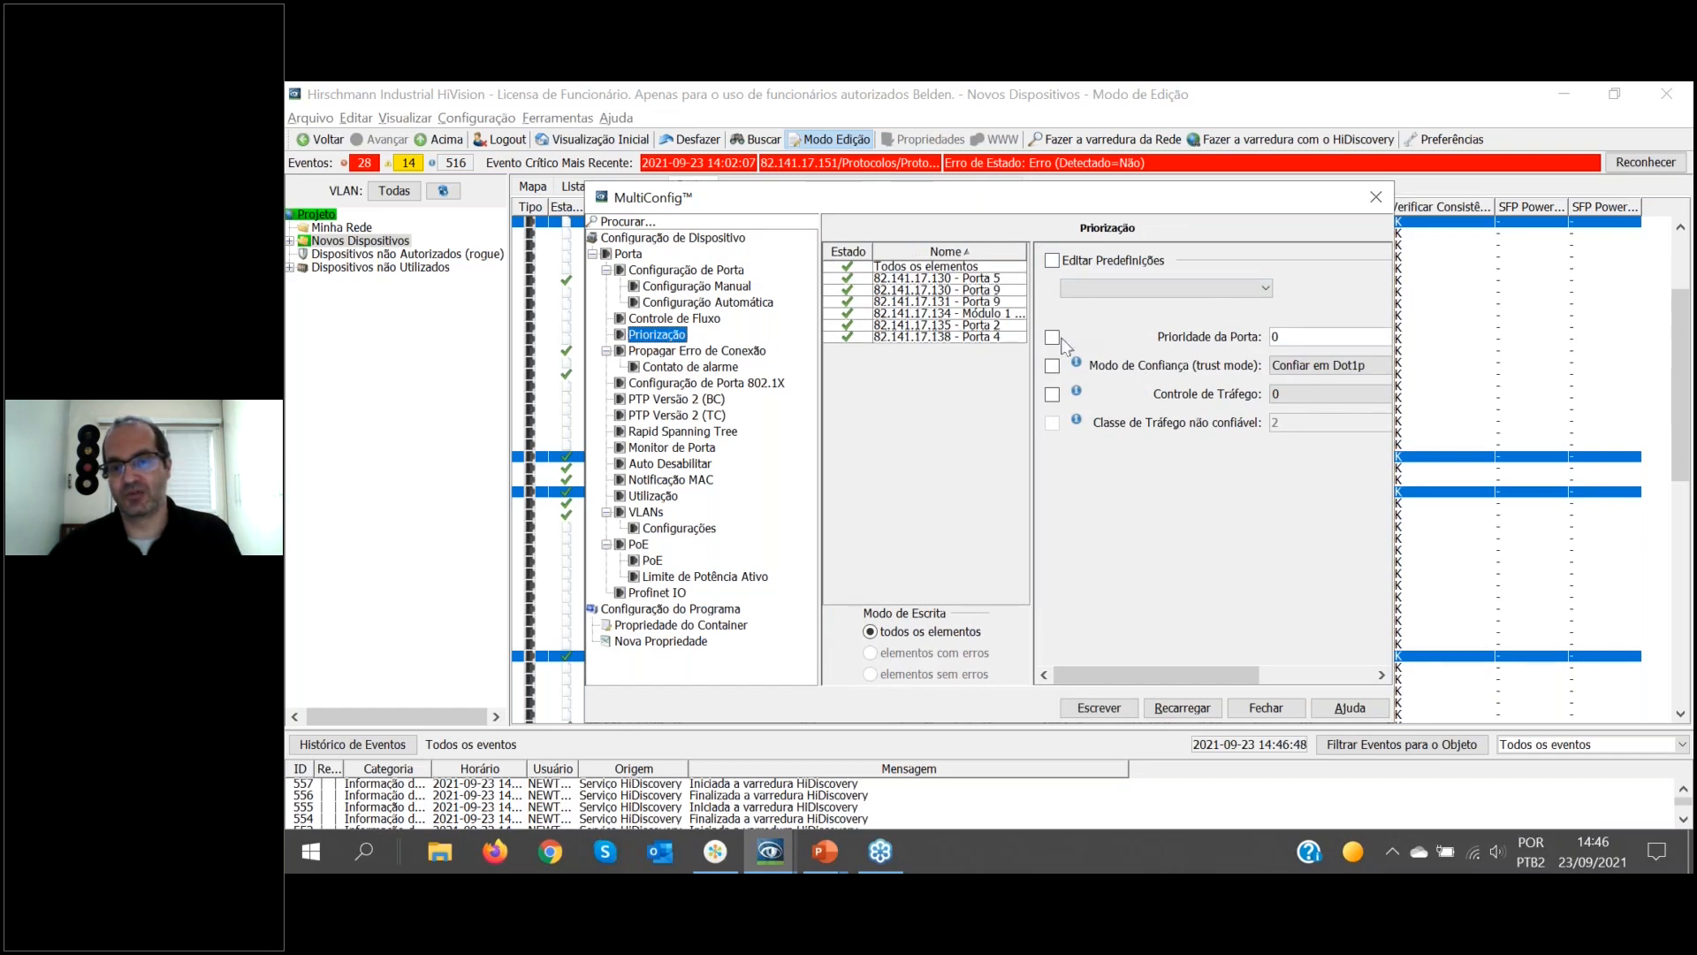
left_click(942, 290)
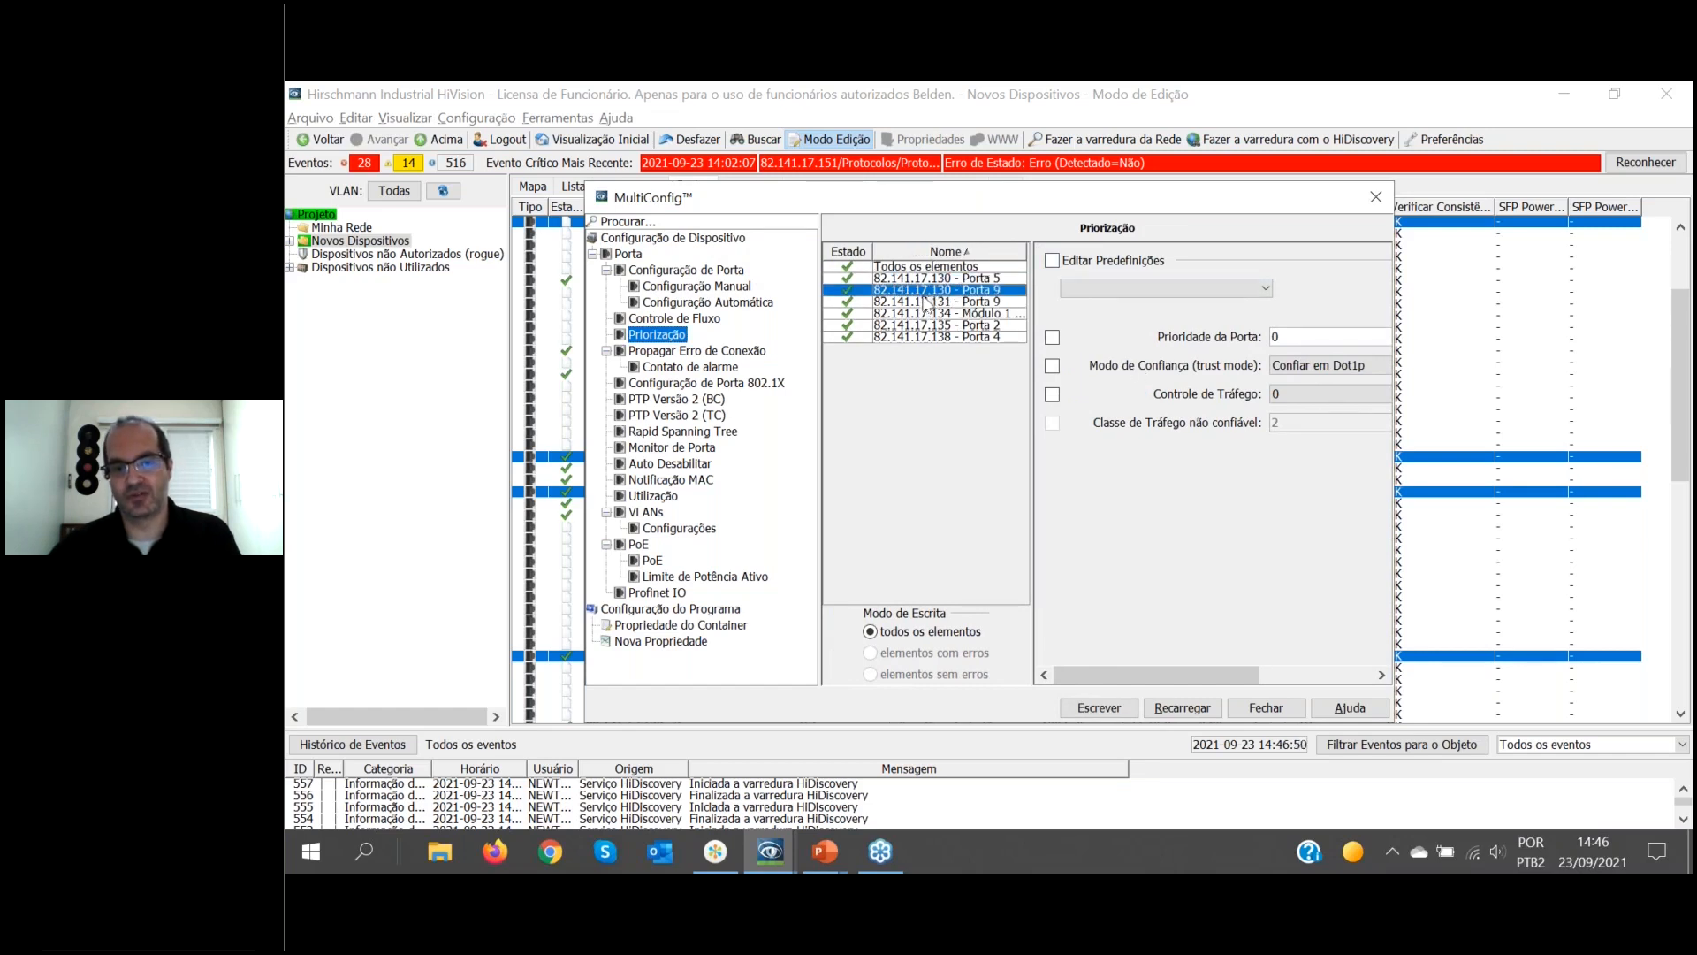
left_click(921, 325)
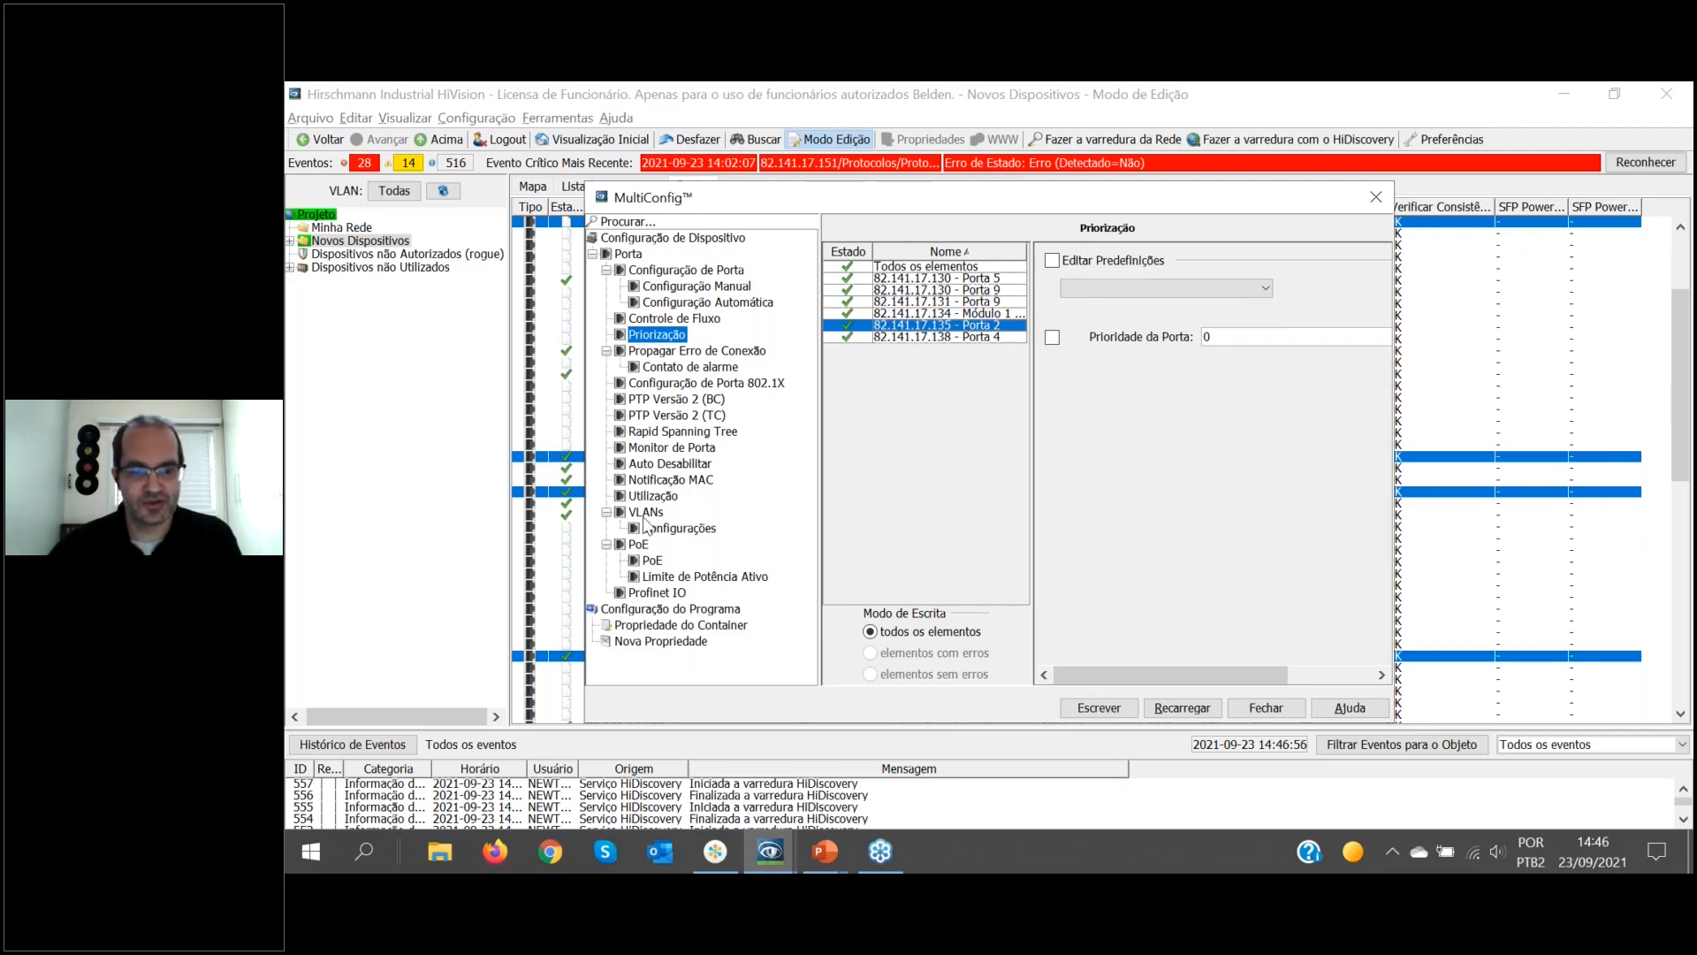
Examine the VLAN Configurações of each selected port in turn, with the full port names readable.
left_click(677, 529)
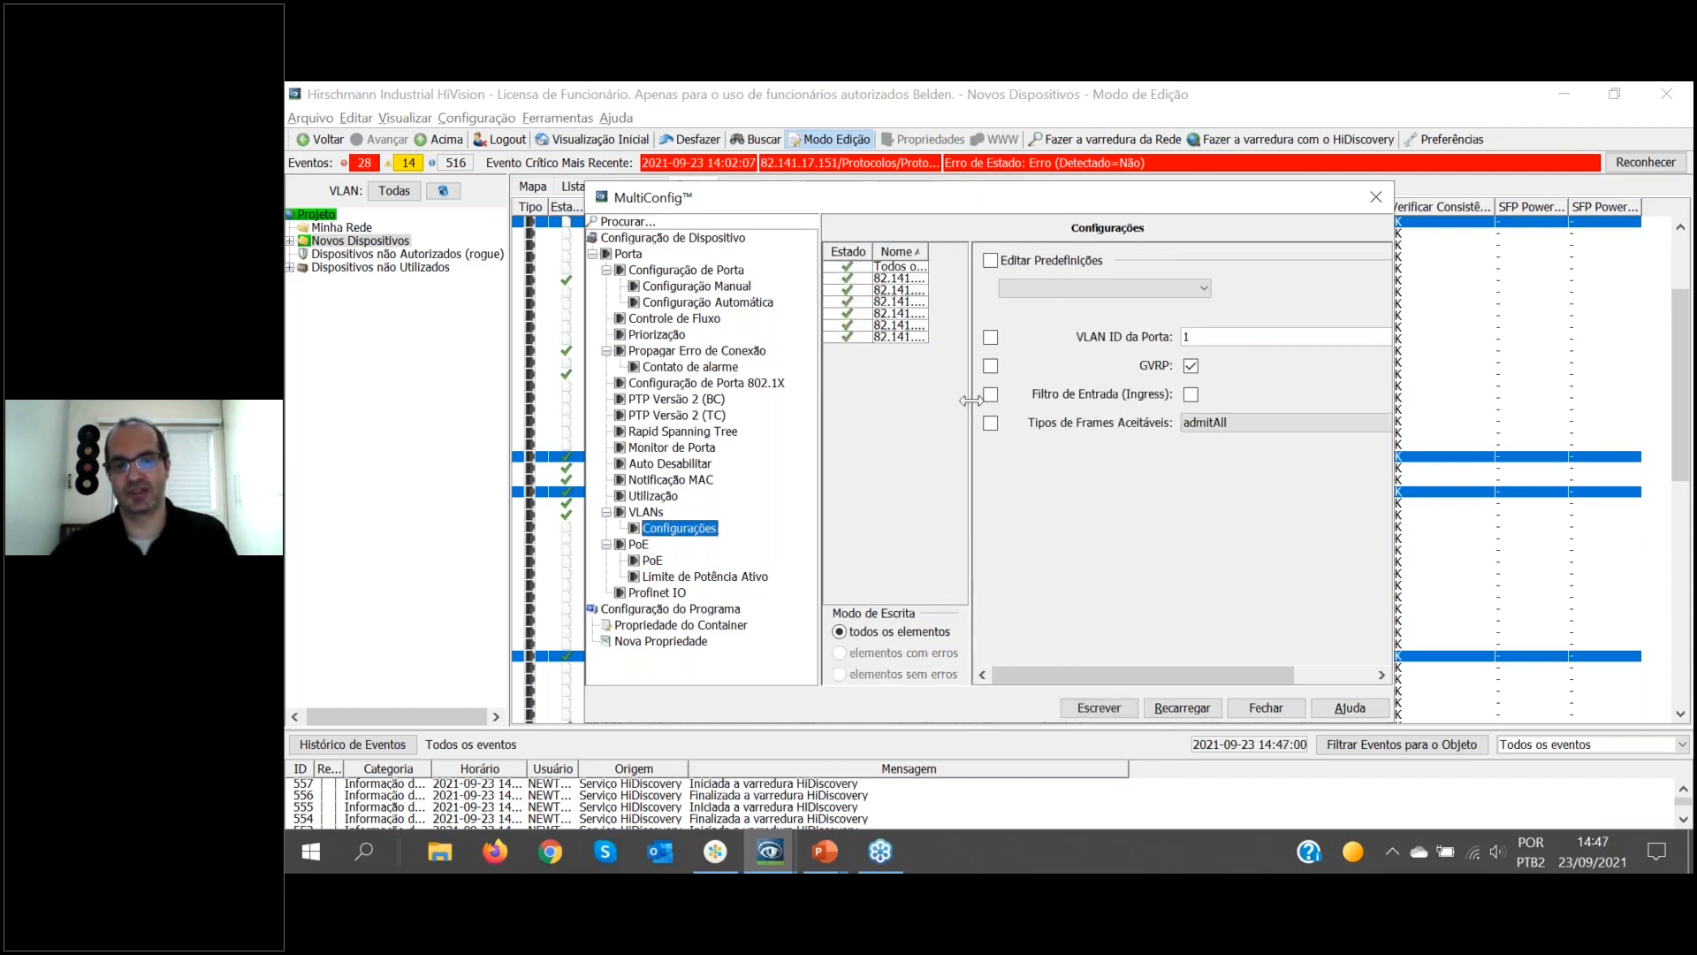
left_click_drag(971, 398, 1059, 396)
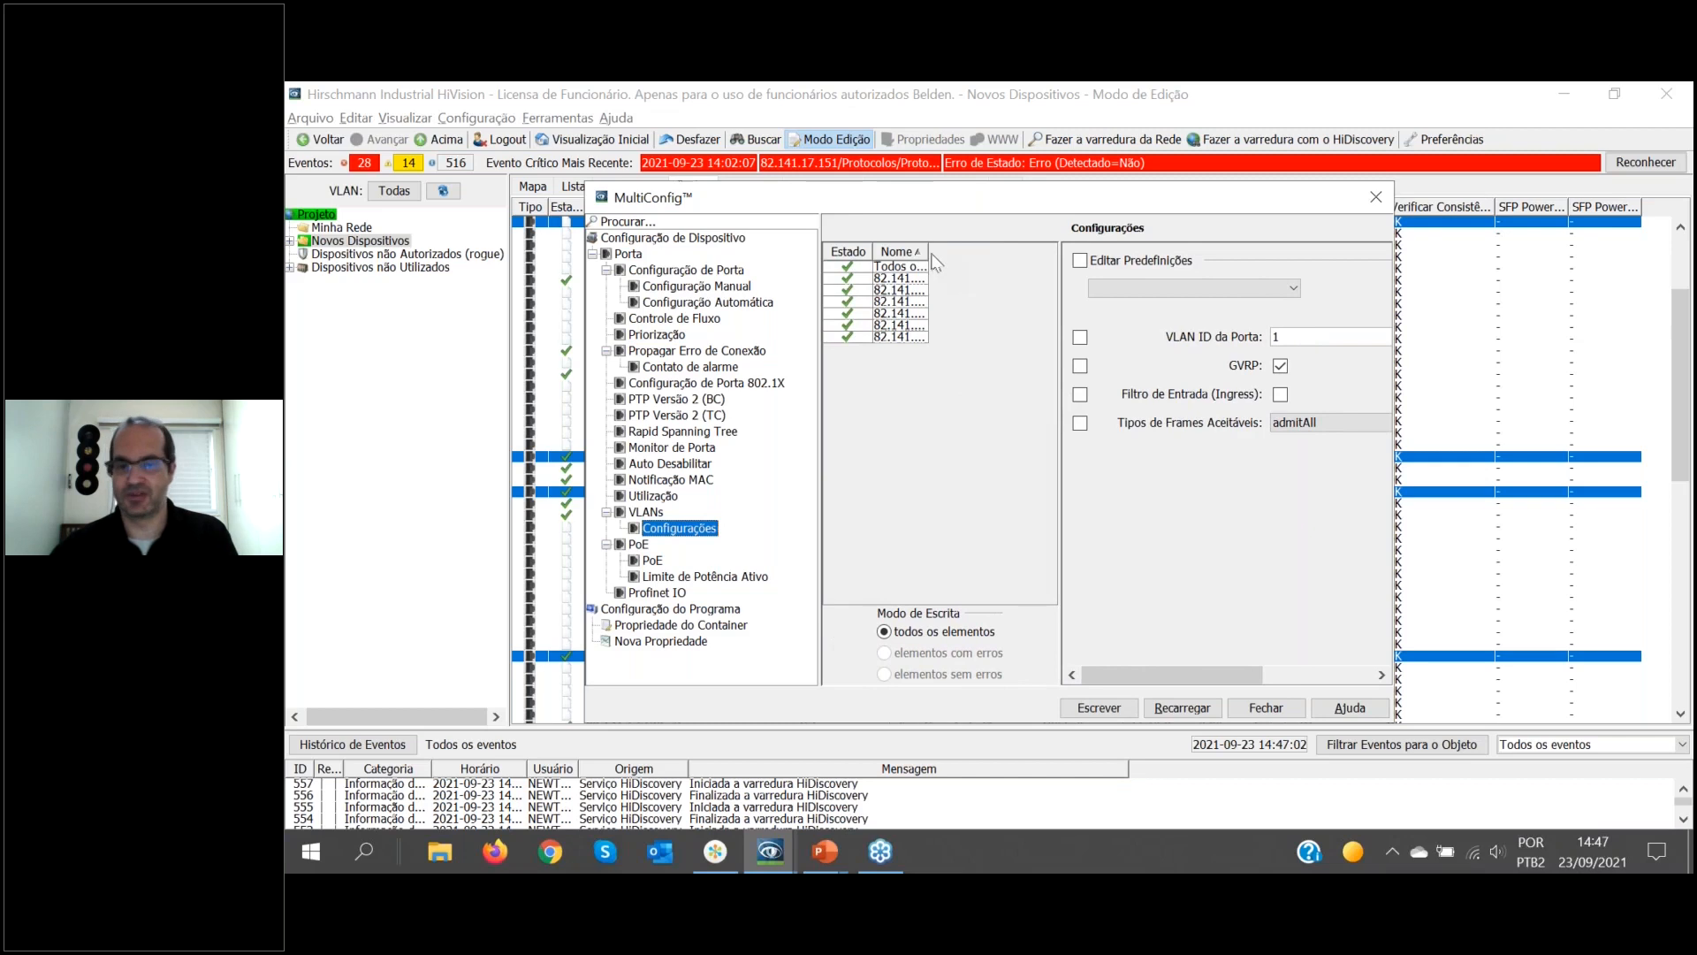
left_click_drag(925, 251, 1041, 252)
left_click(990, 279)
left_click(988, 291)
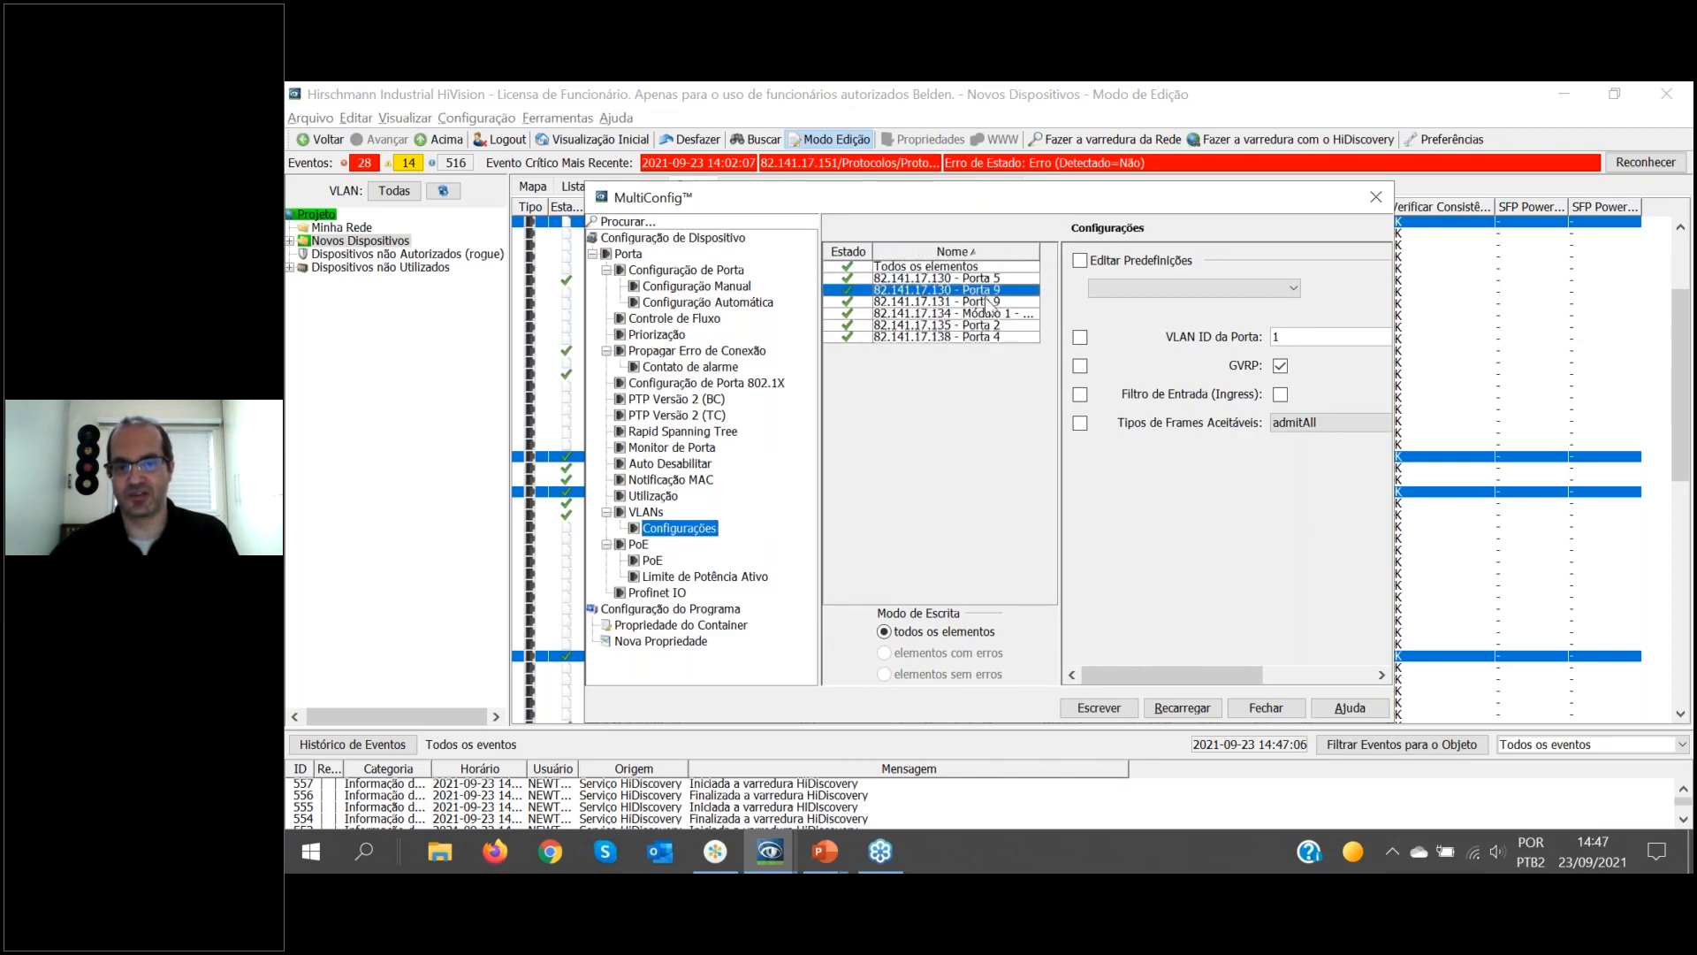
left_click(984, 302)
left_click(982, 314)
left_click(983, 326)
left_click(980, 337)
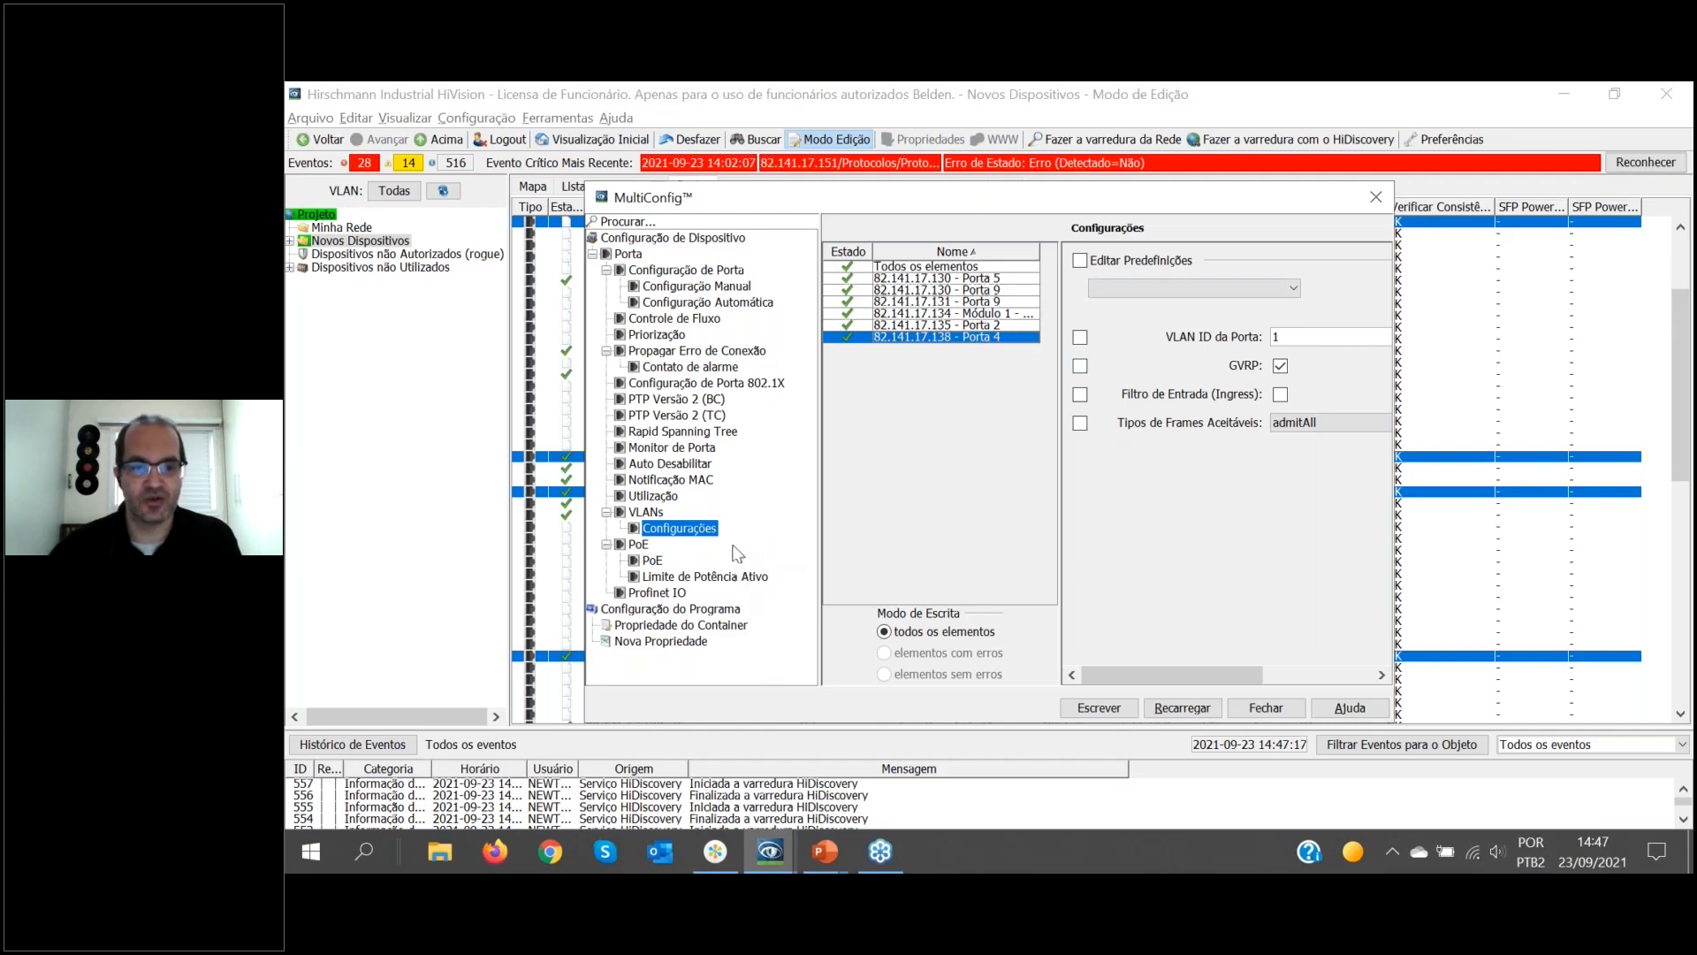
Examine the Rapid Spanning Tree settings for 82.141.17.130 ports 5 and 9, 82.141.17.135 port 2 and 82.141.17.138 port 4.
left_click(687, 433)
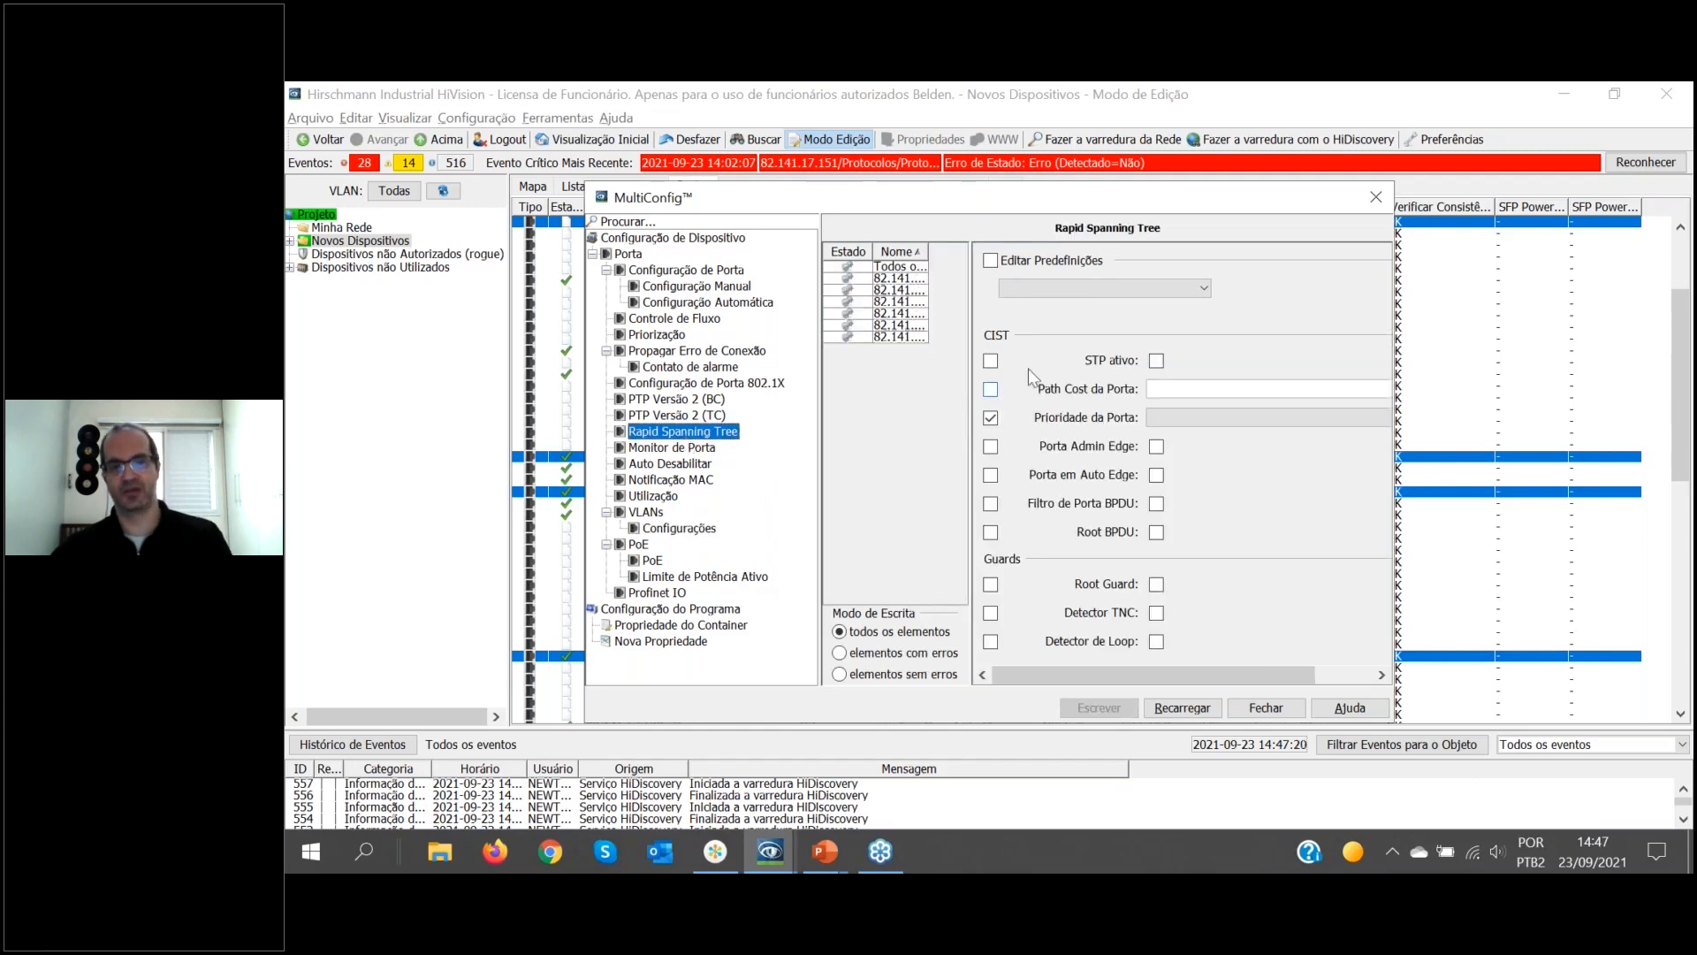
left_click_drag(970, 336, 1028, 336)
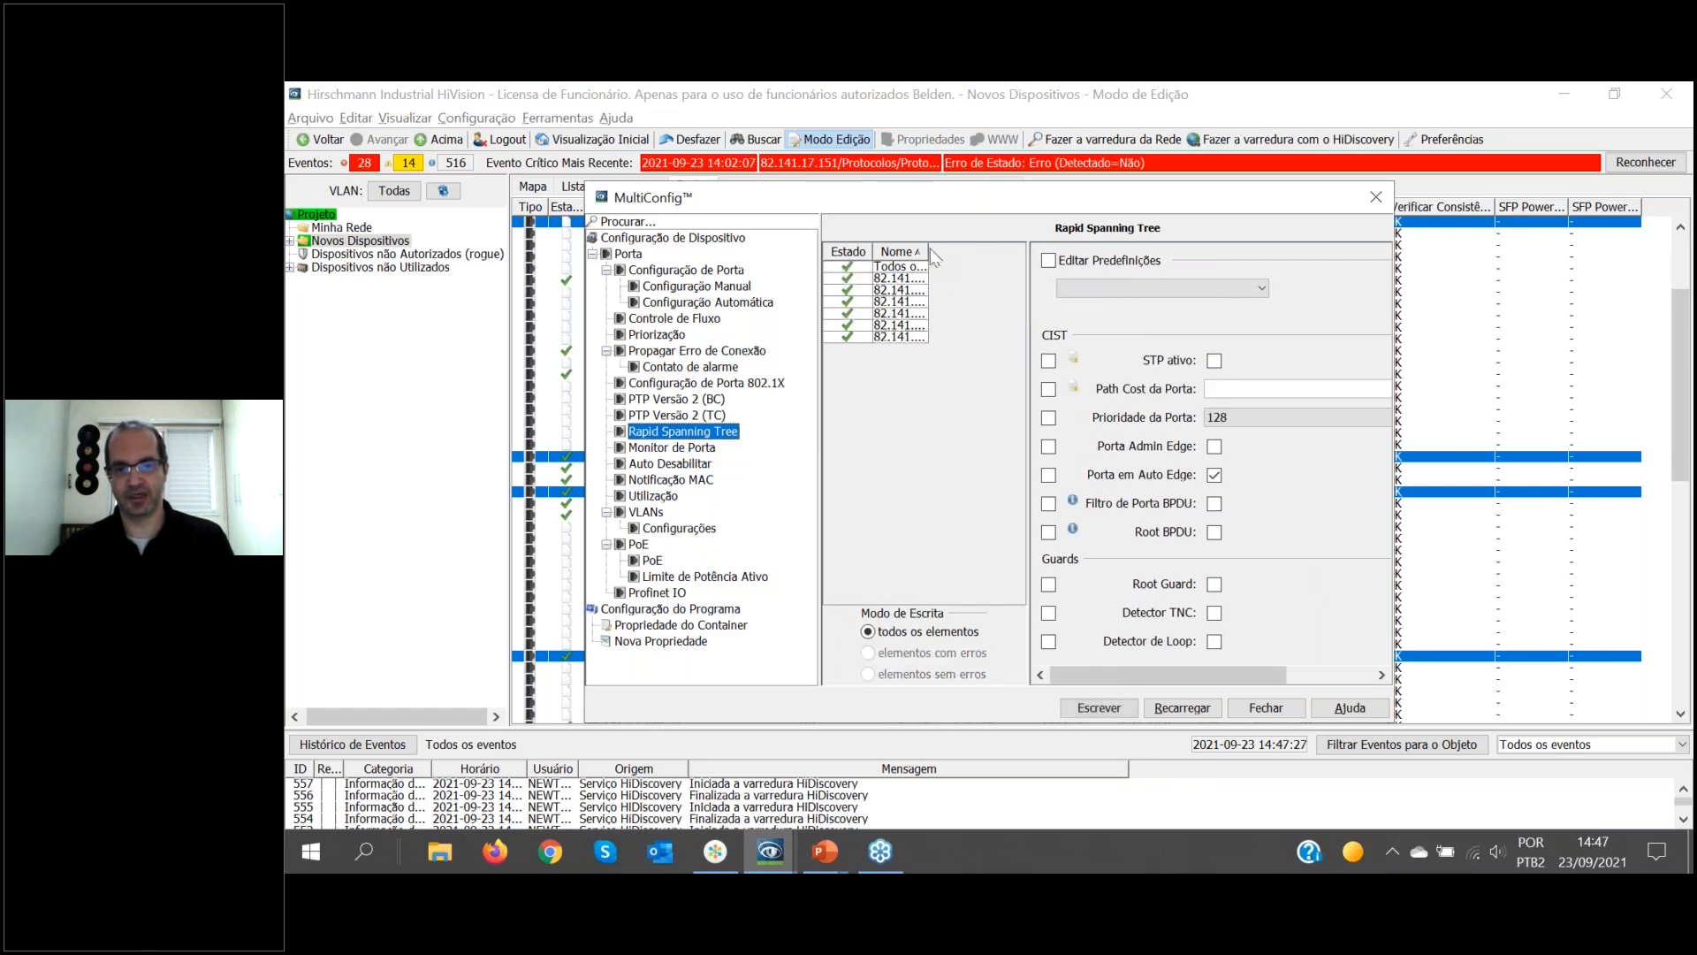
left_click_drag(927, 249, 1025, 254)
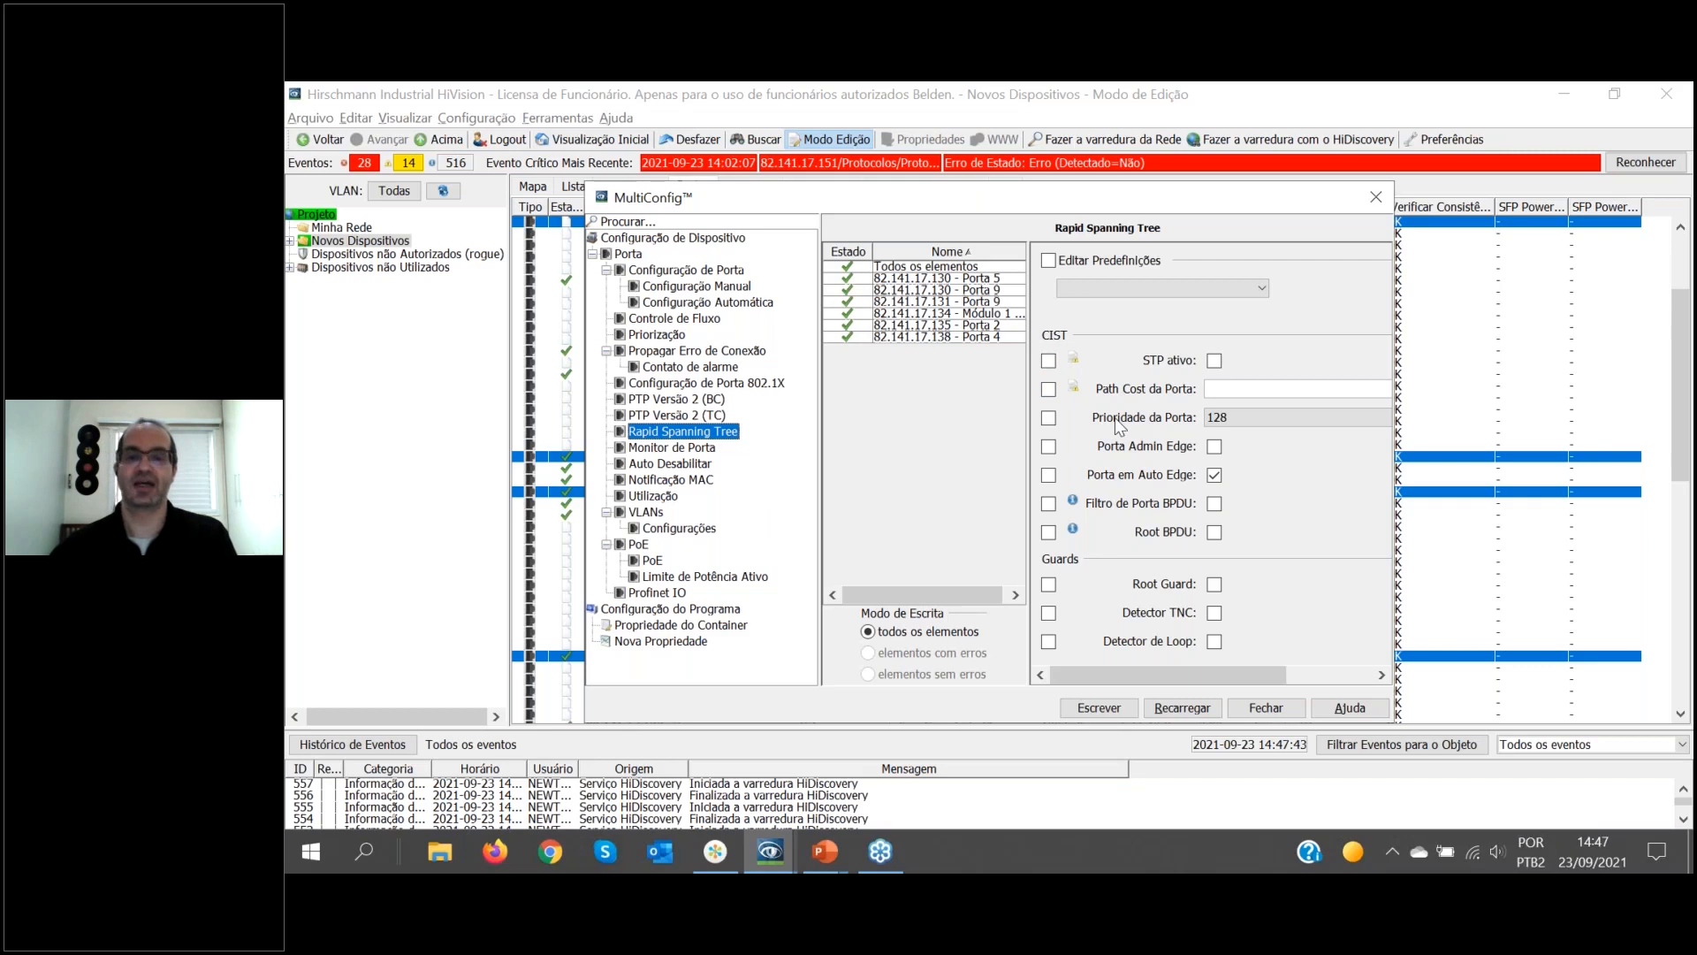
left_click(863, 279)
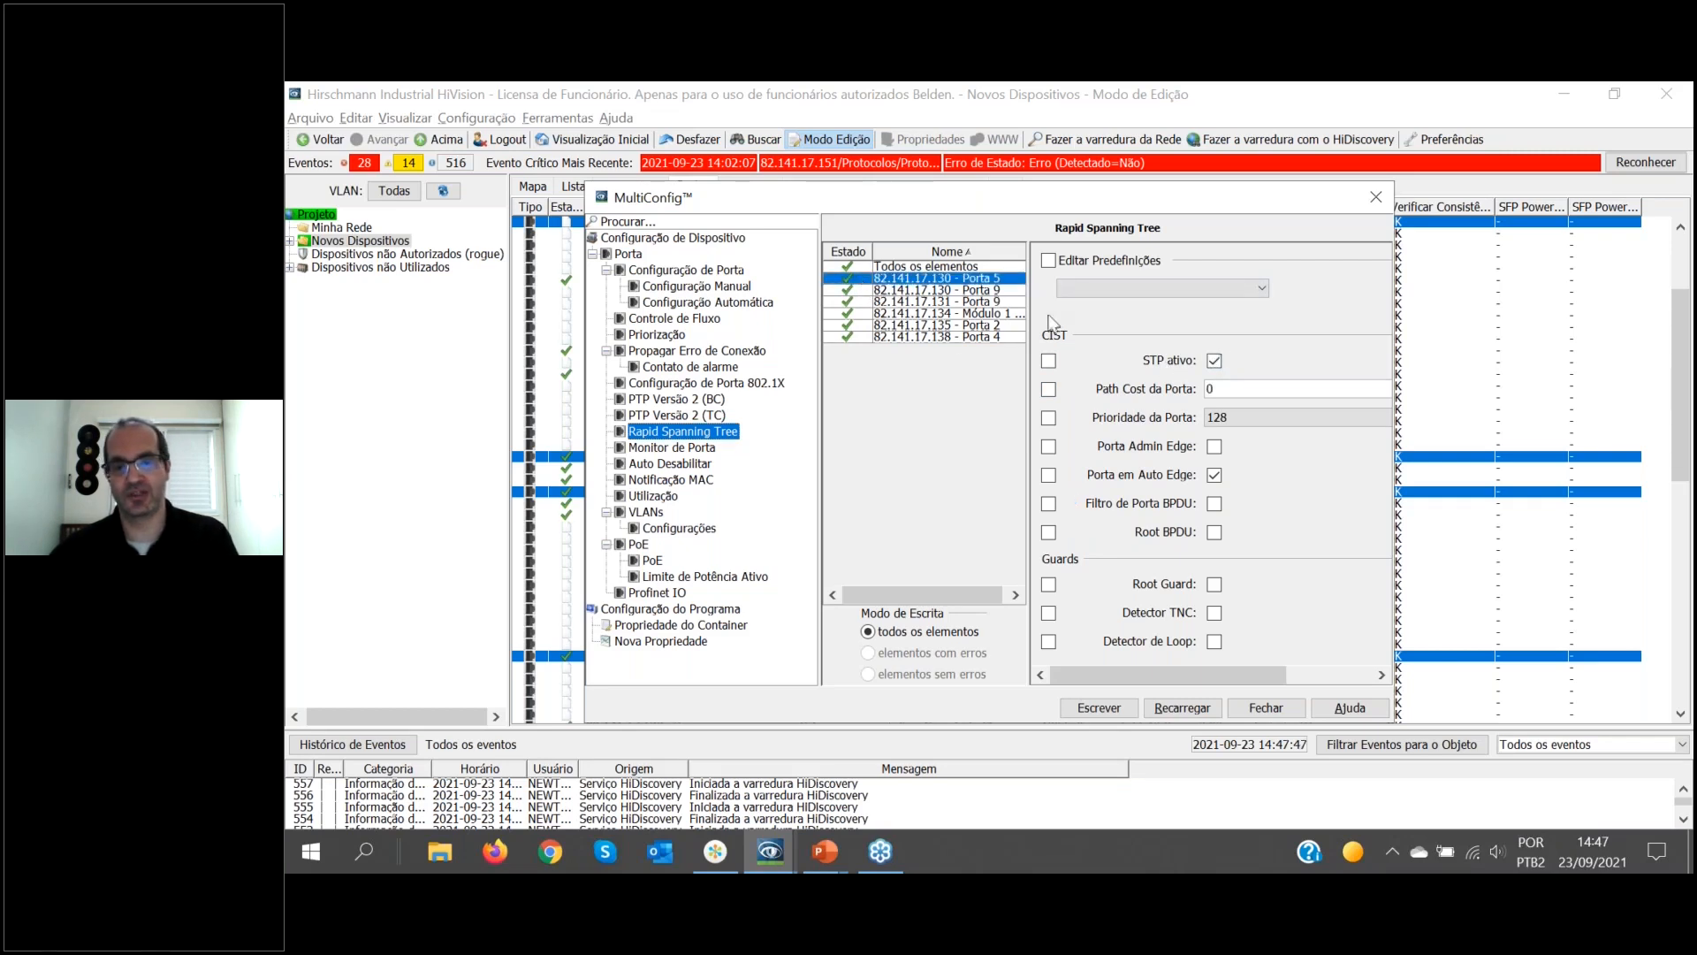
left_click(1215, 360)
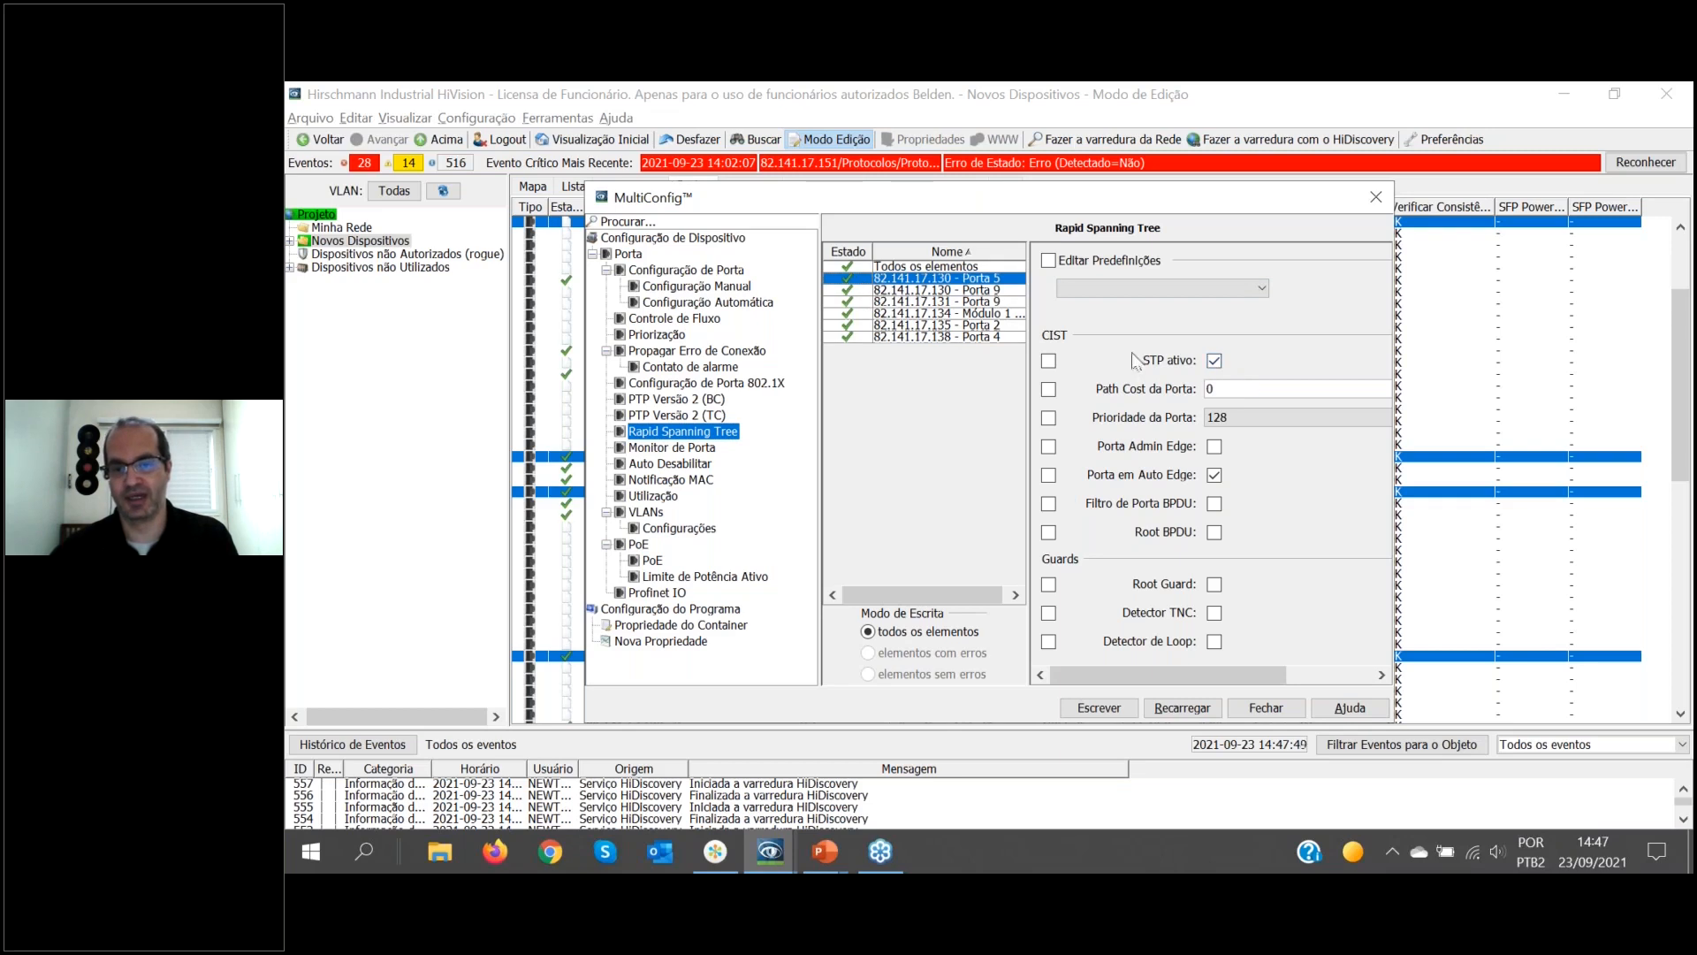
left_click(964, 290)
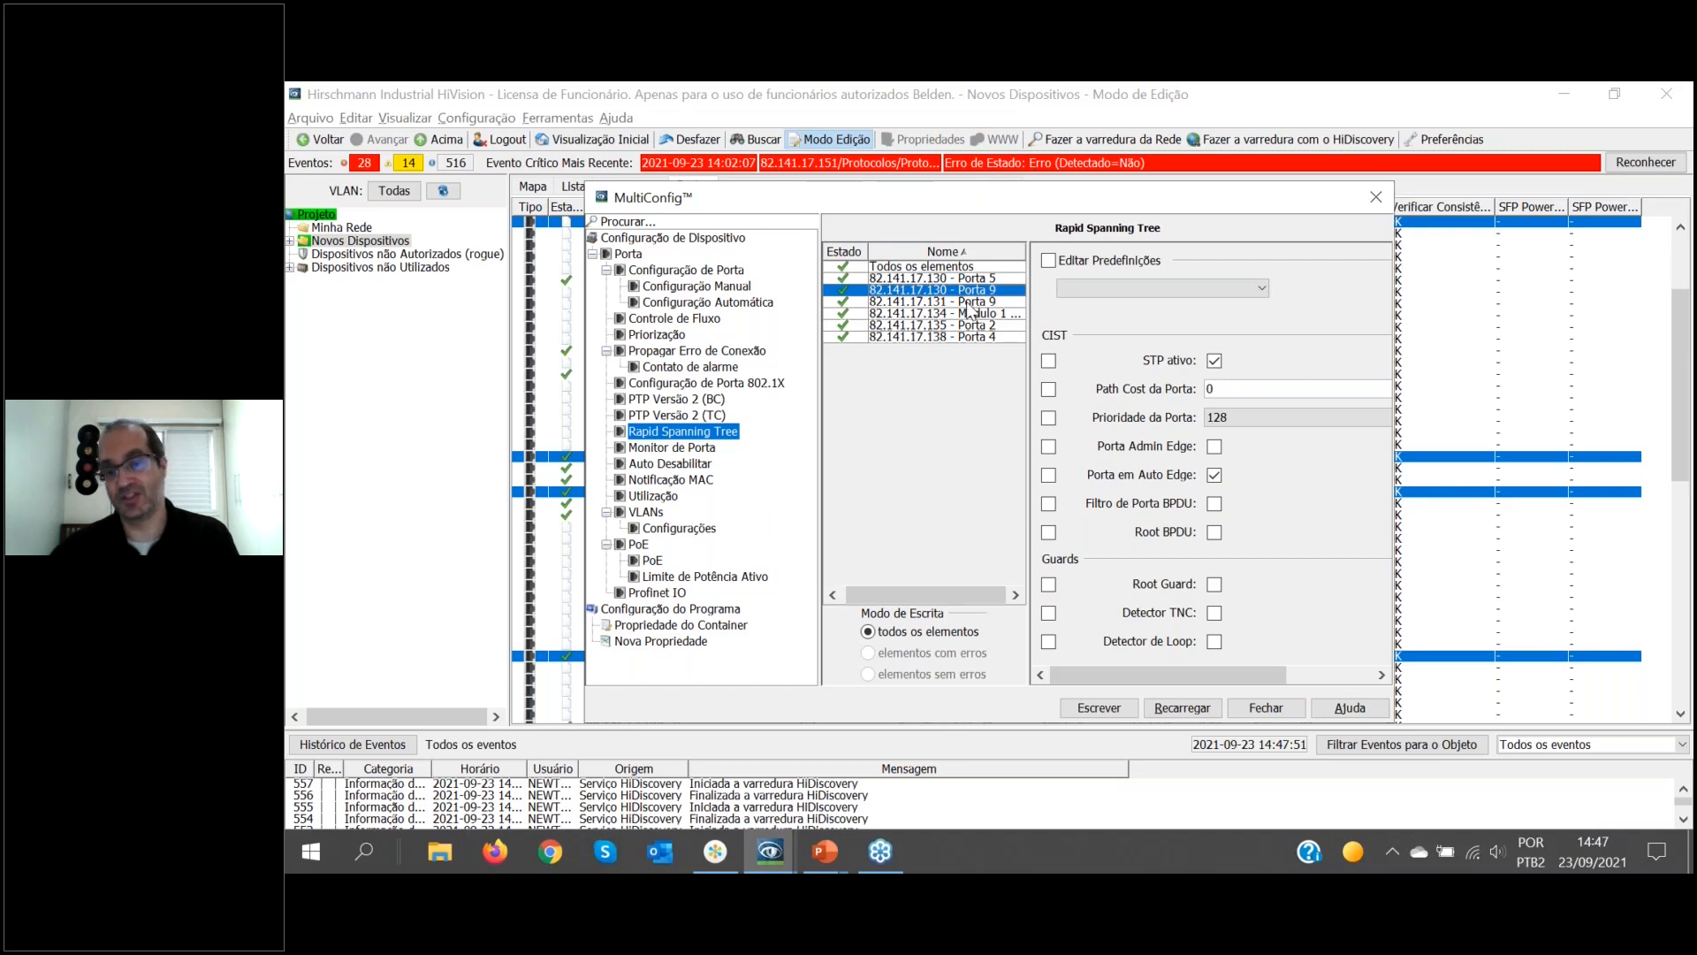
left_click(973, 324)
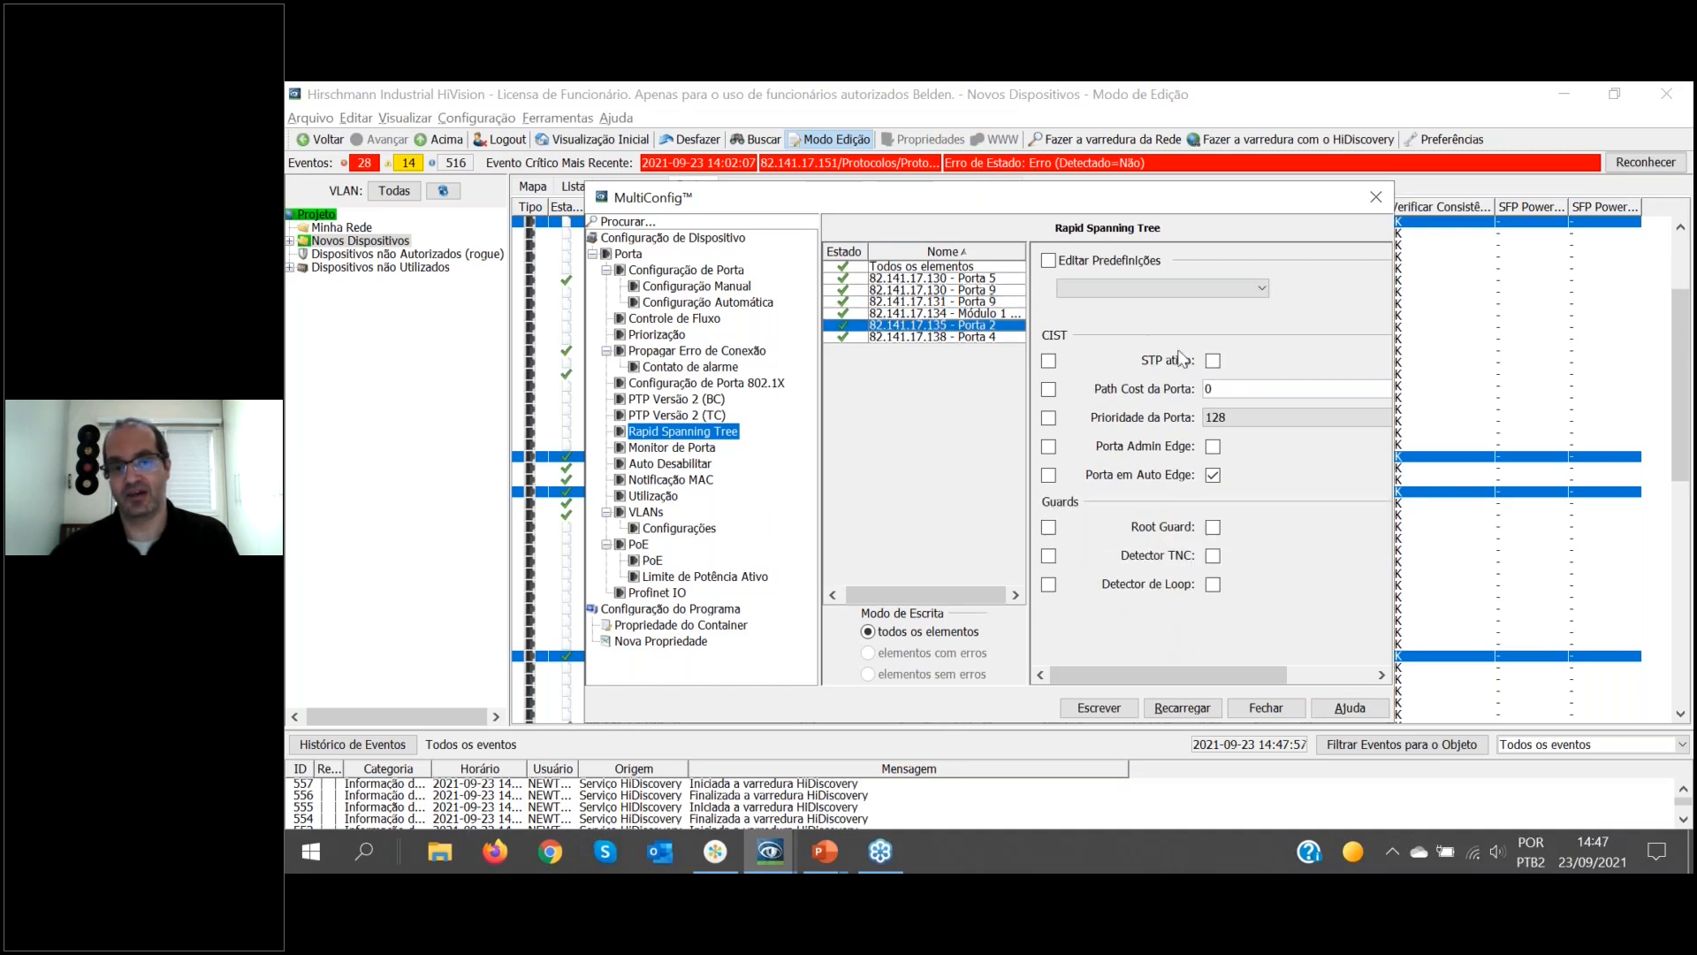
left_click(967, 336)
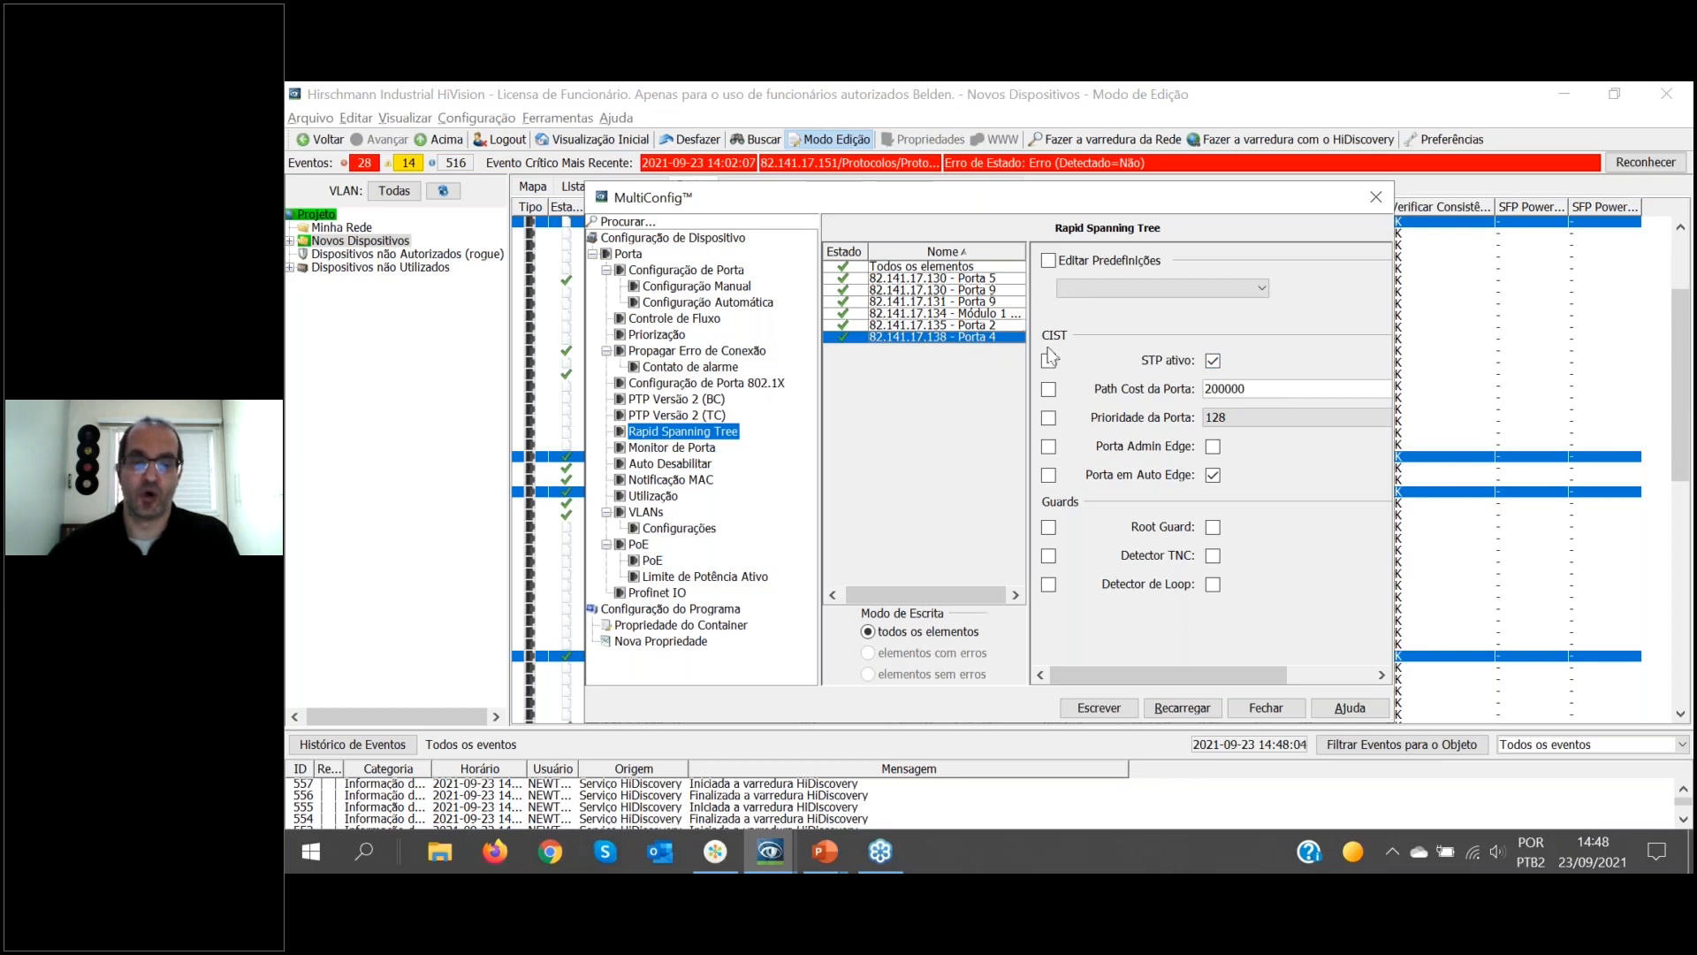
For all elements (Todos os elementos), enable STP ativo and set Path Cost da Porta to 10000, and close MultiConfig.
left_click(920, 266)
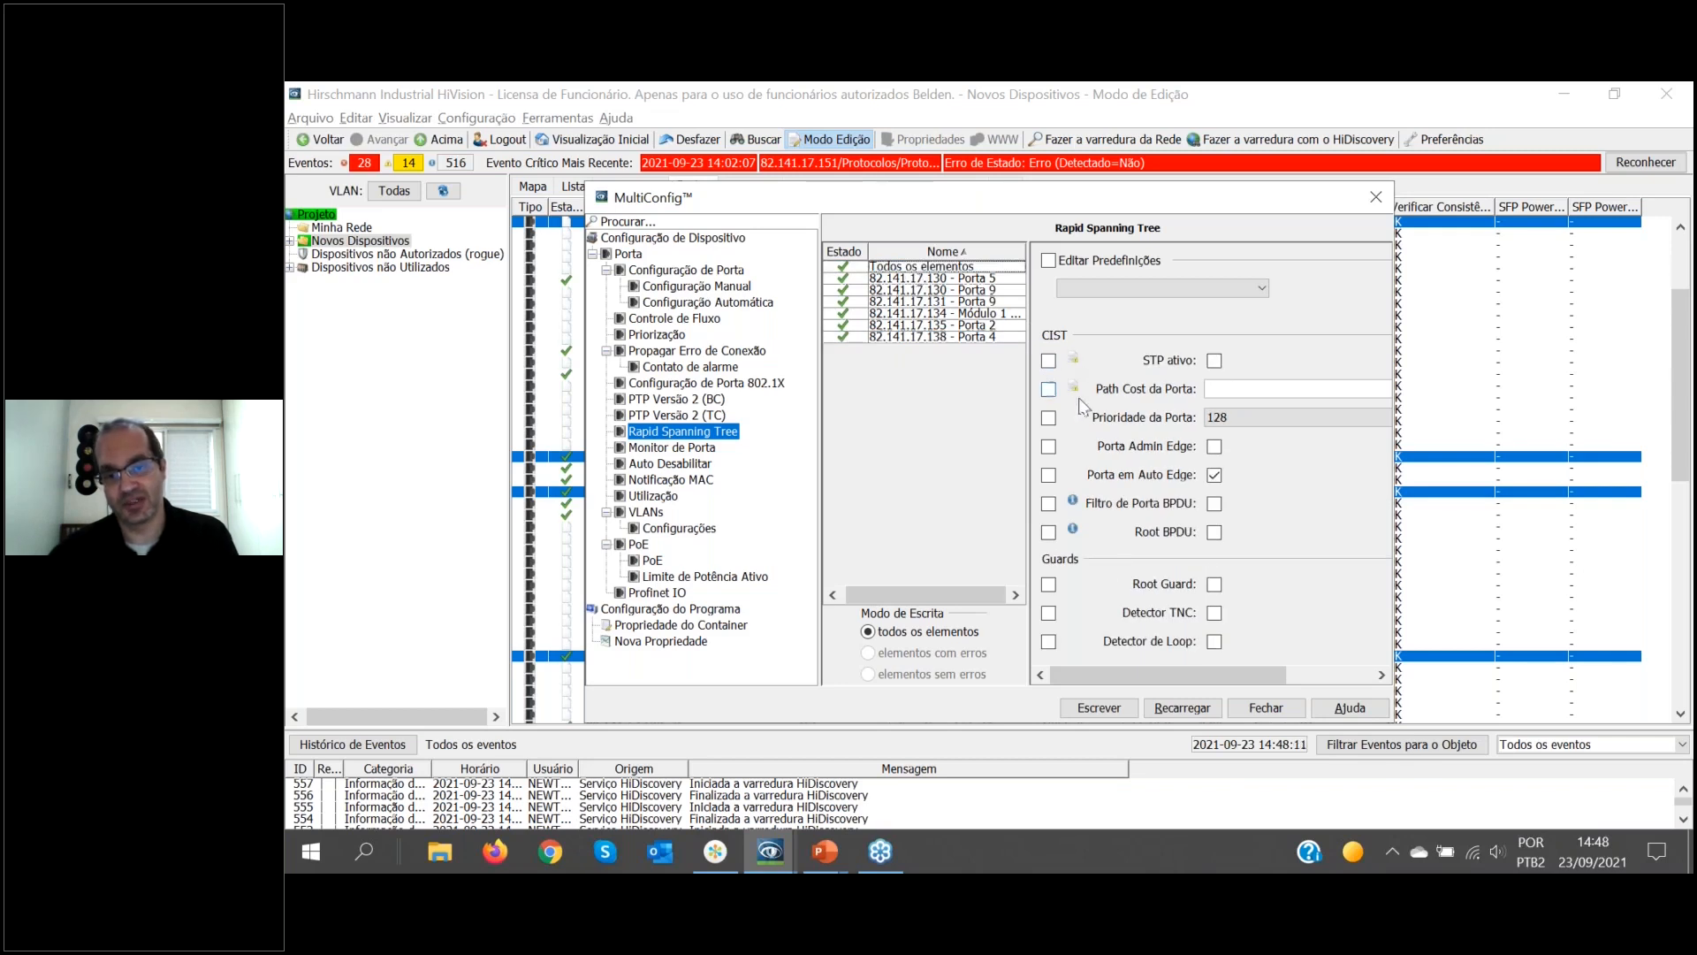
left_click(1050, 362)
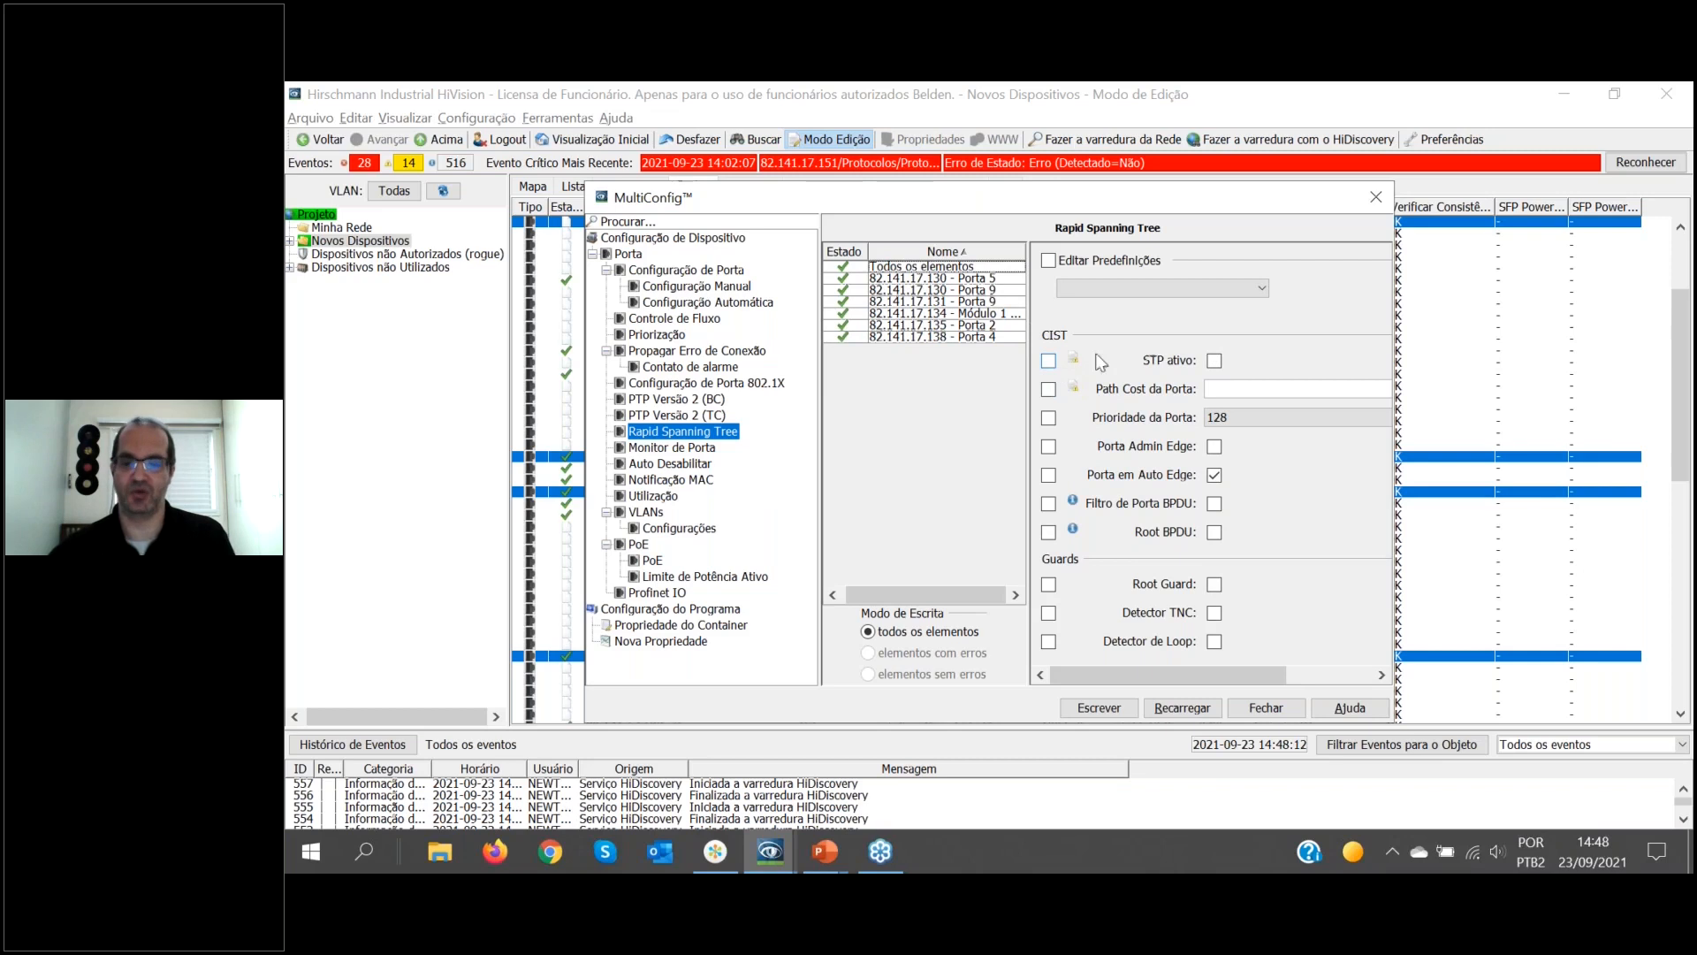
left_click(1214, 361)
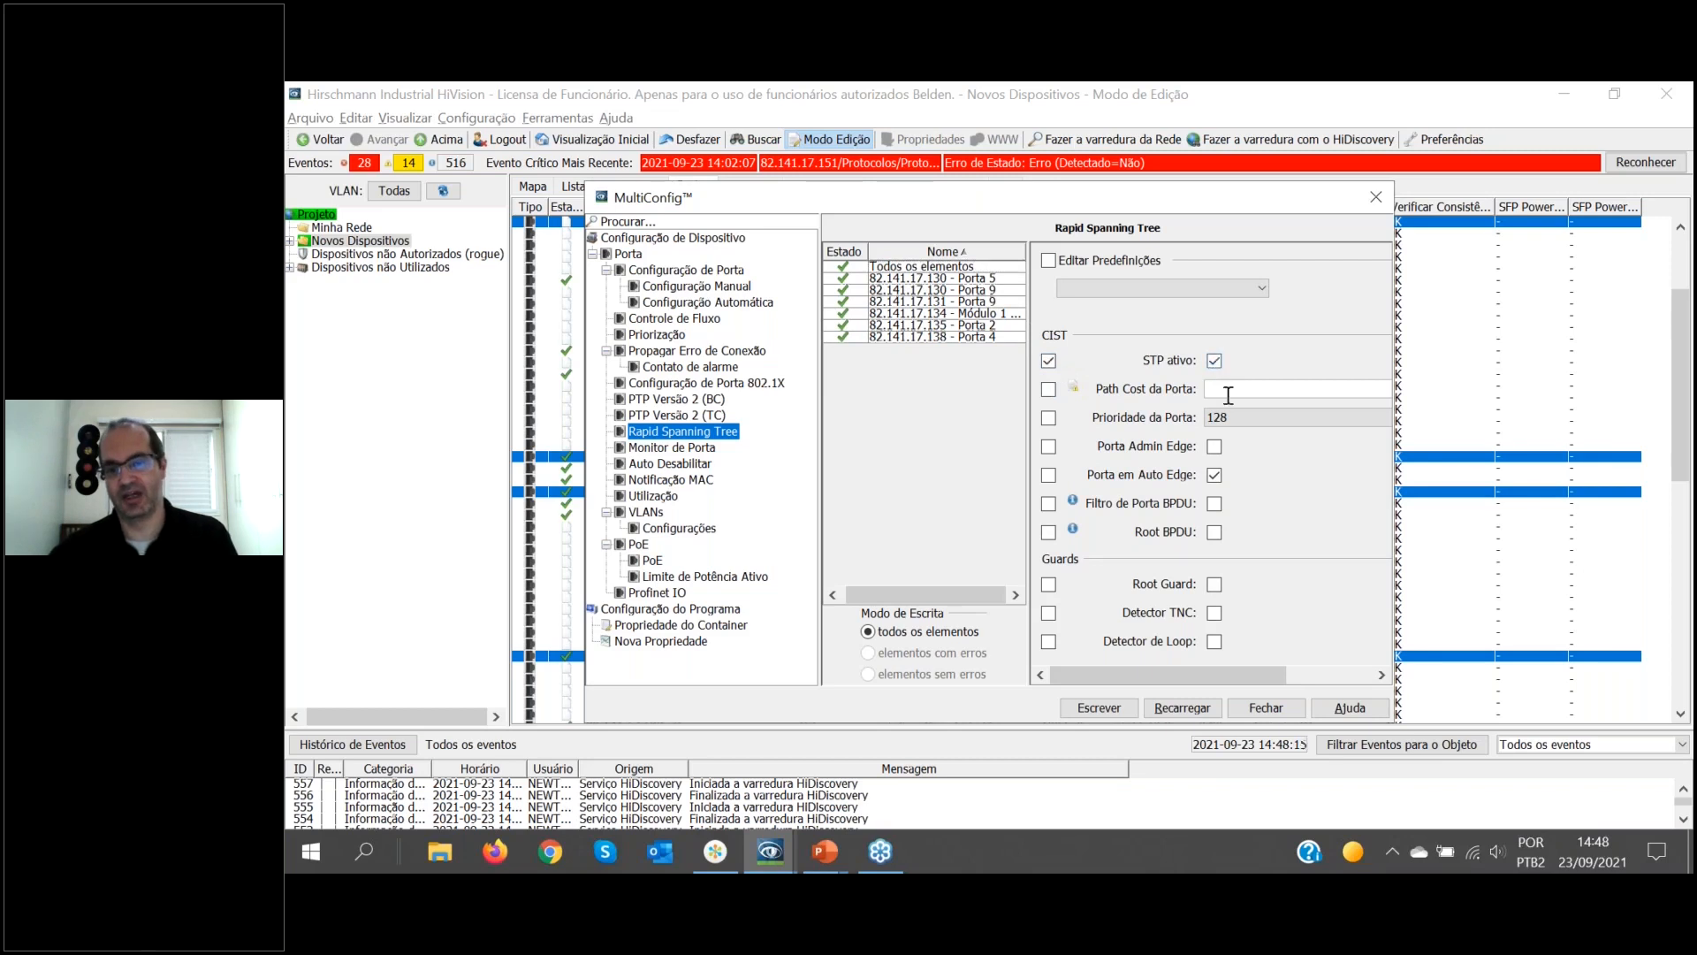
left_click(1226, 389)
type("10000")
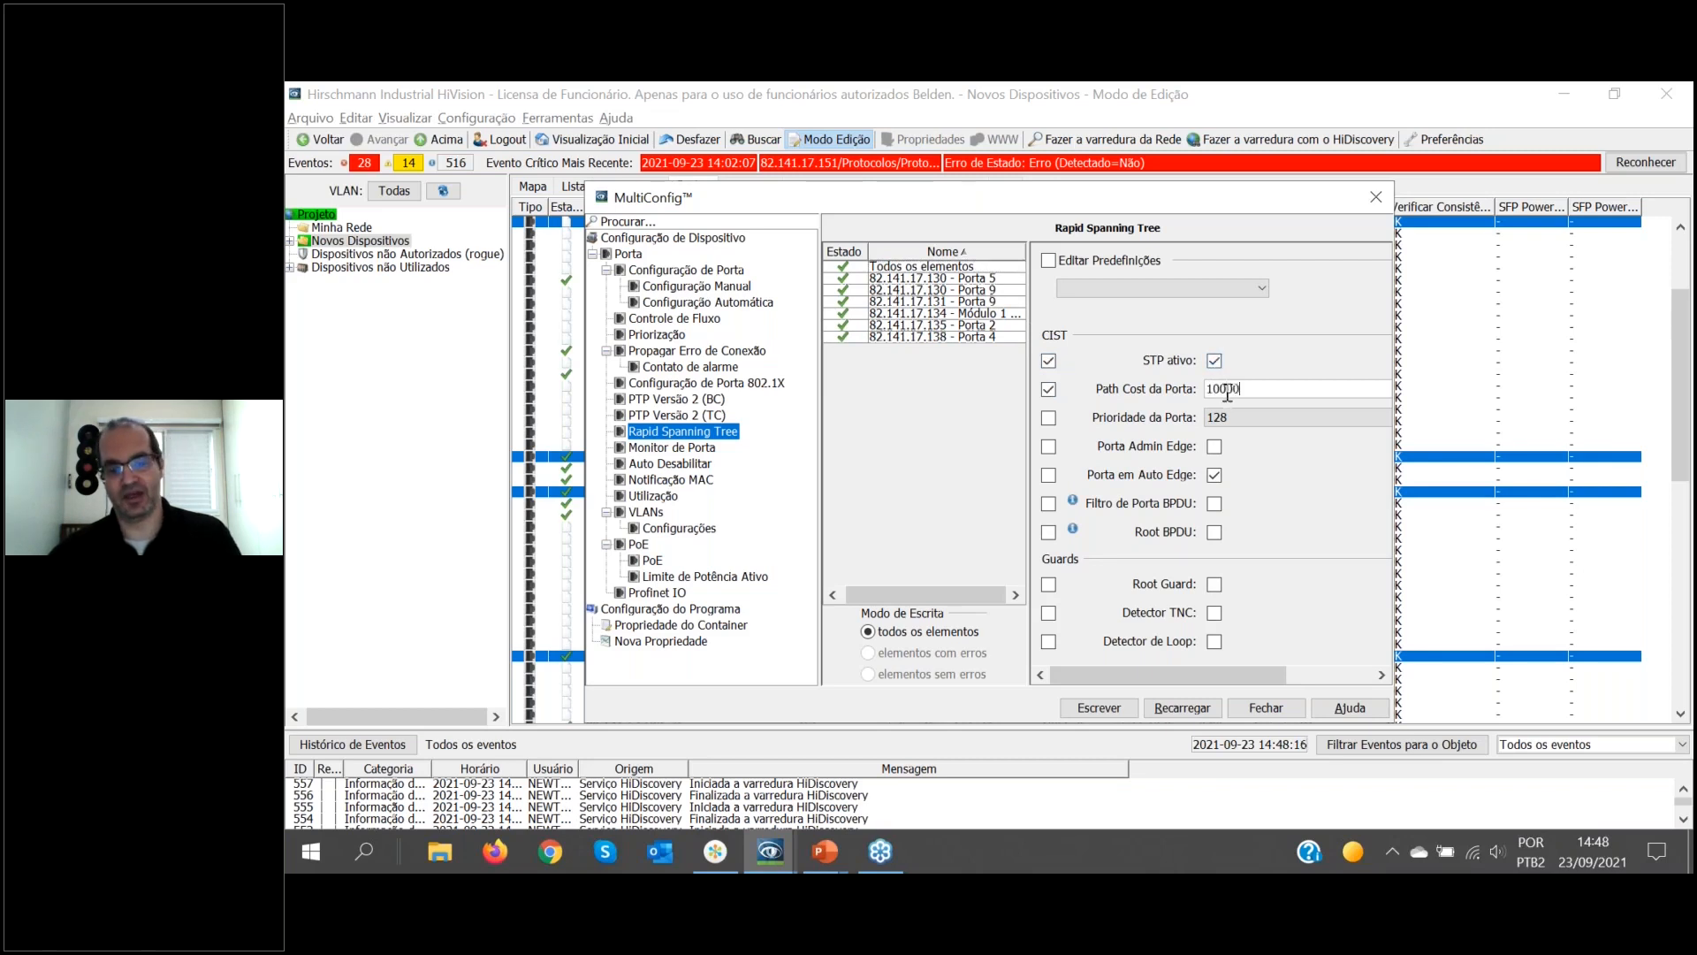
left_click(1114, 710)
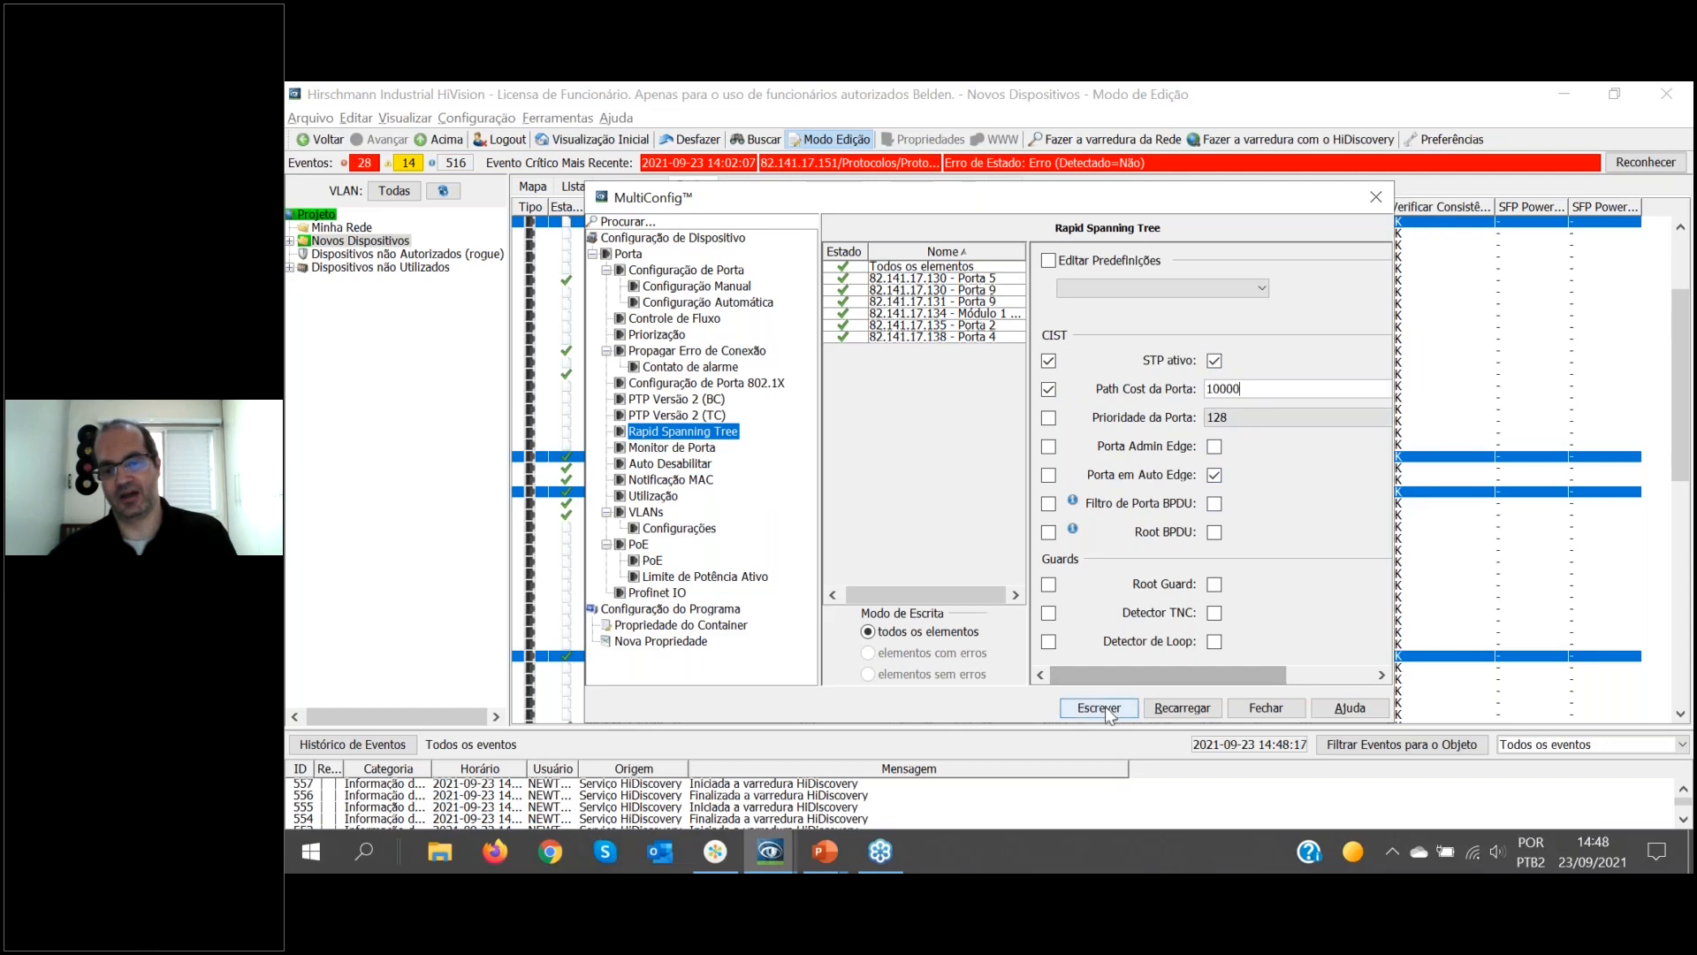
left_click(1266, 708)
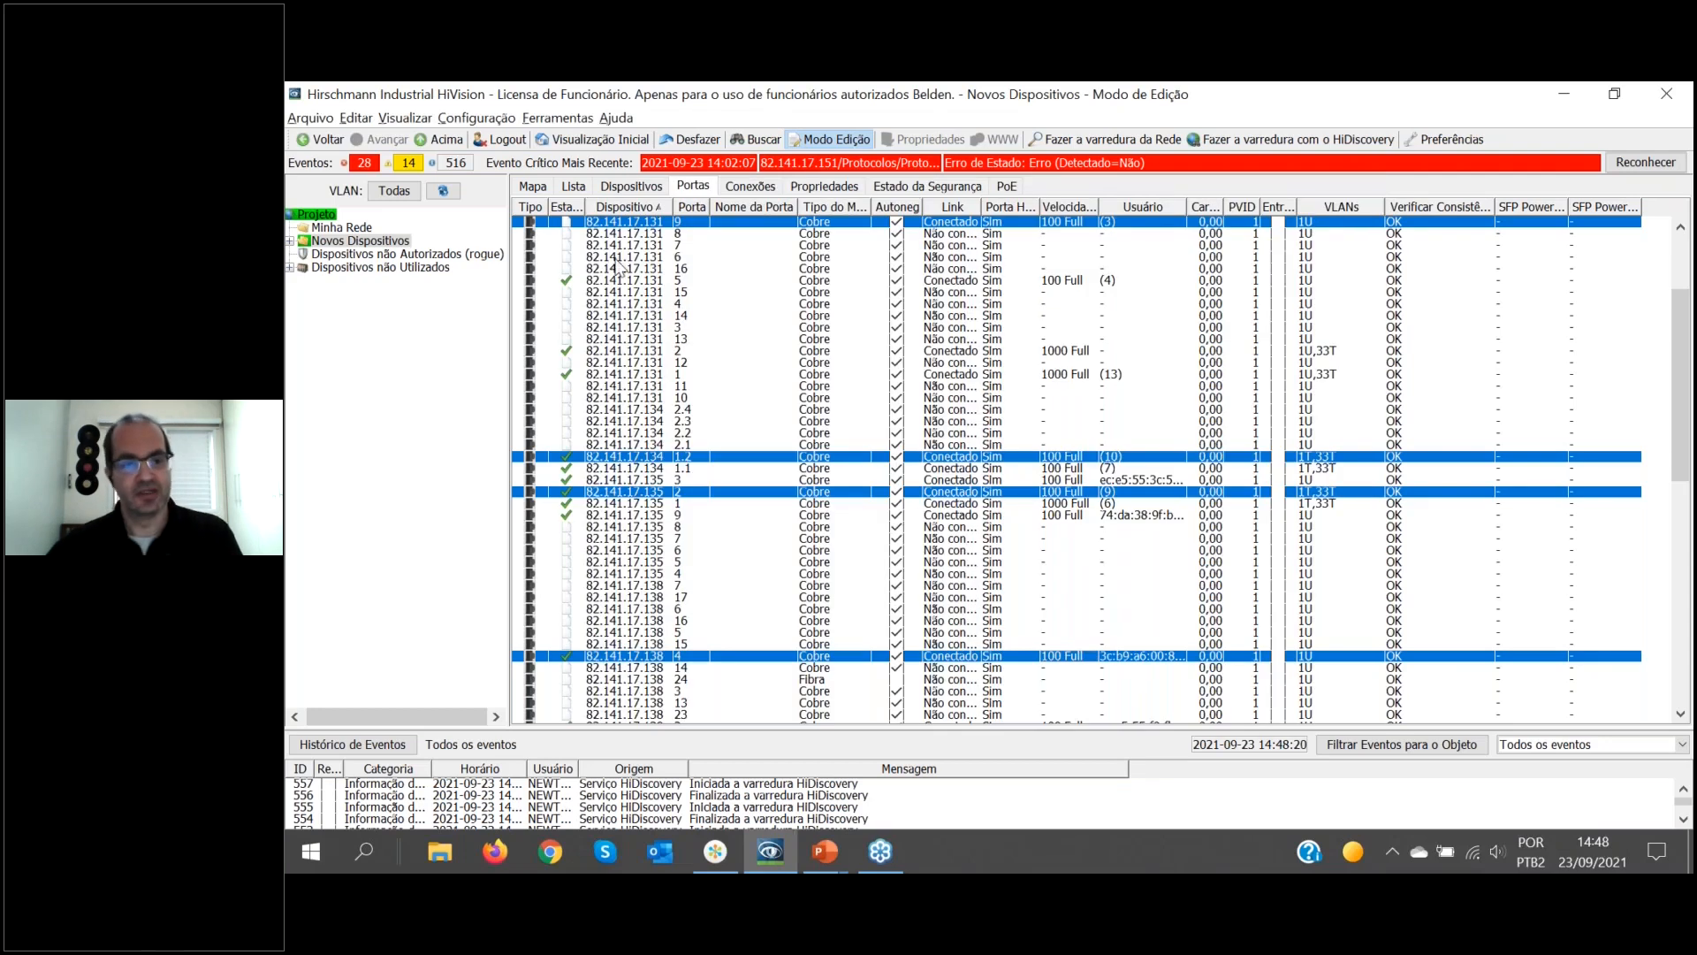
Return to the network map and switch to the PowerPoint slide show on configuring multiple switches or ports simultaneously.
left_click(534, 188)
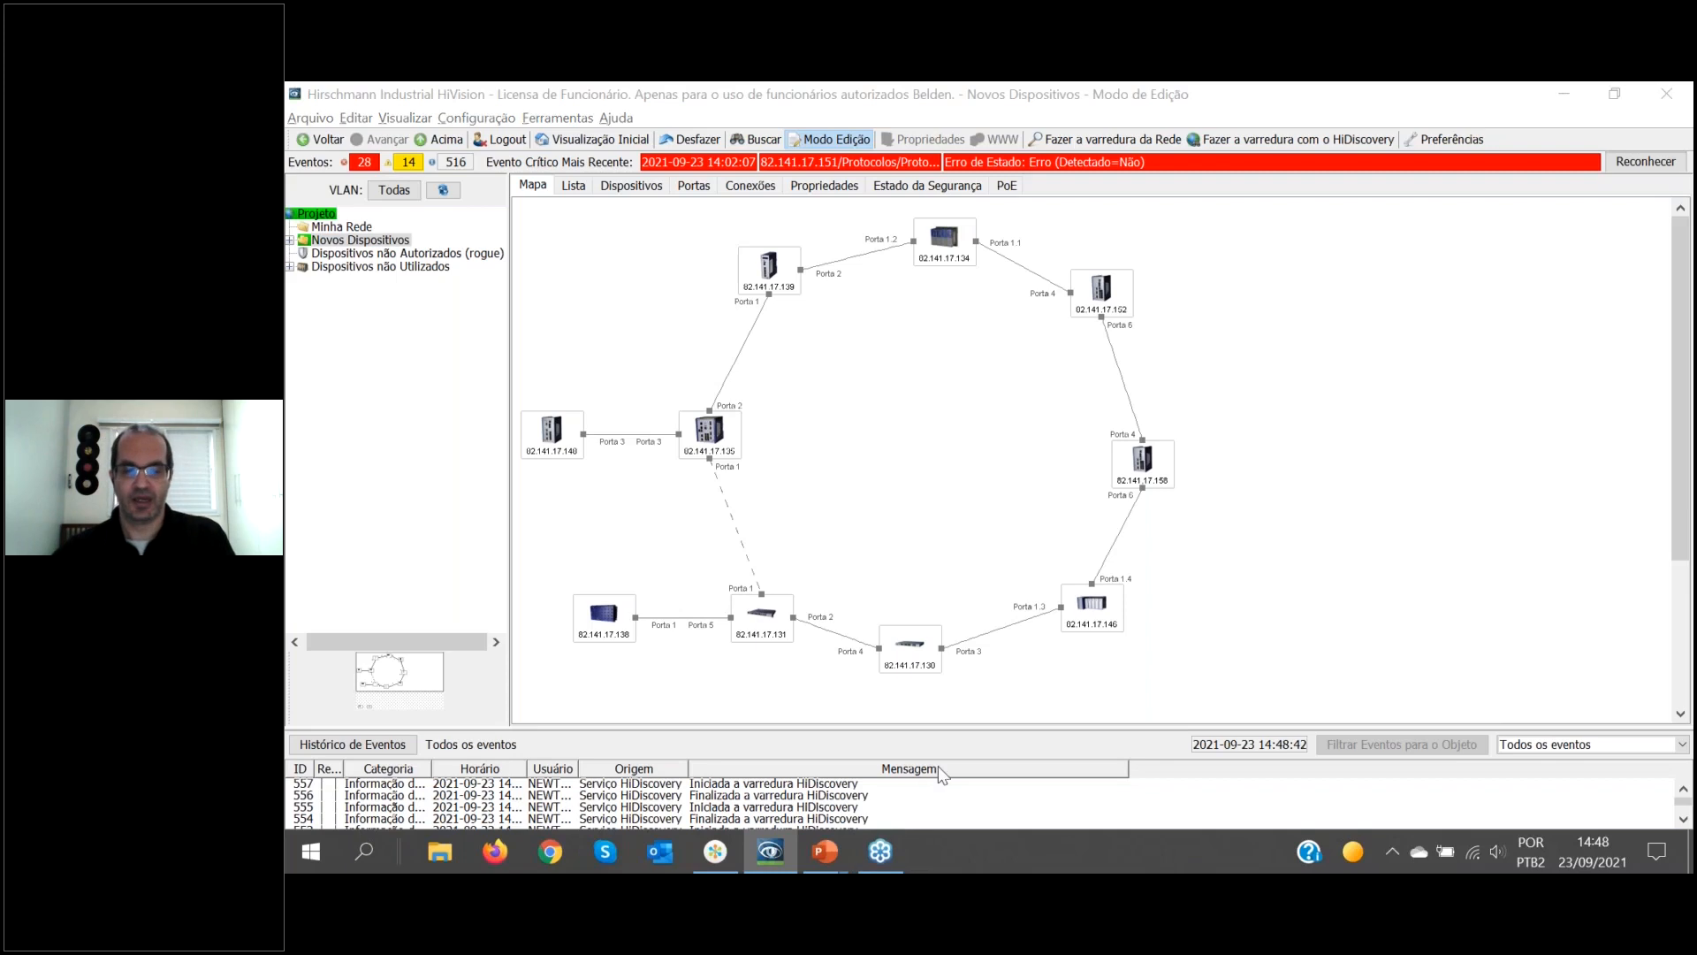
key("alt+Tab")
key("Tab")
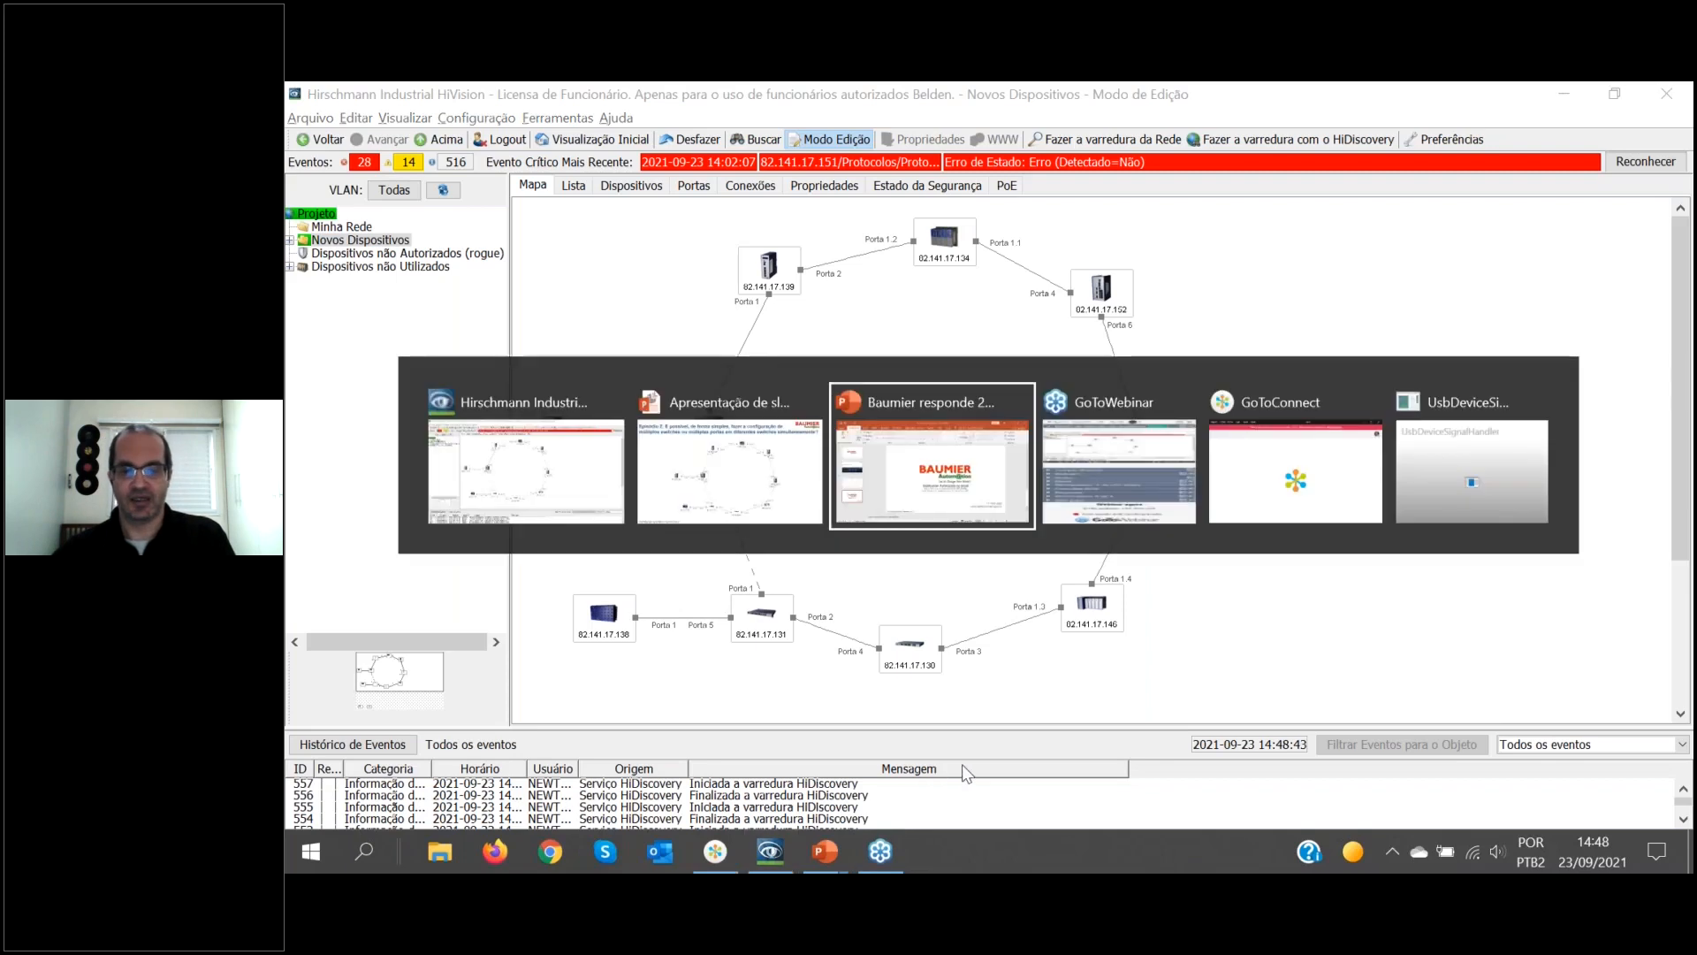
left_click(788, 461)
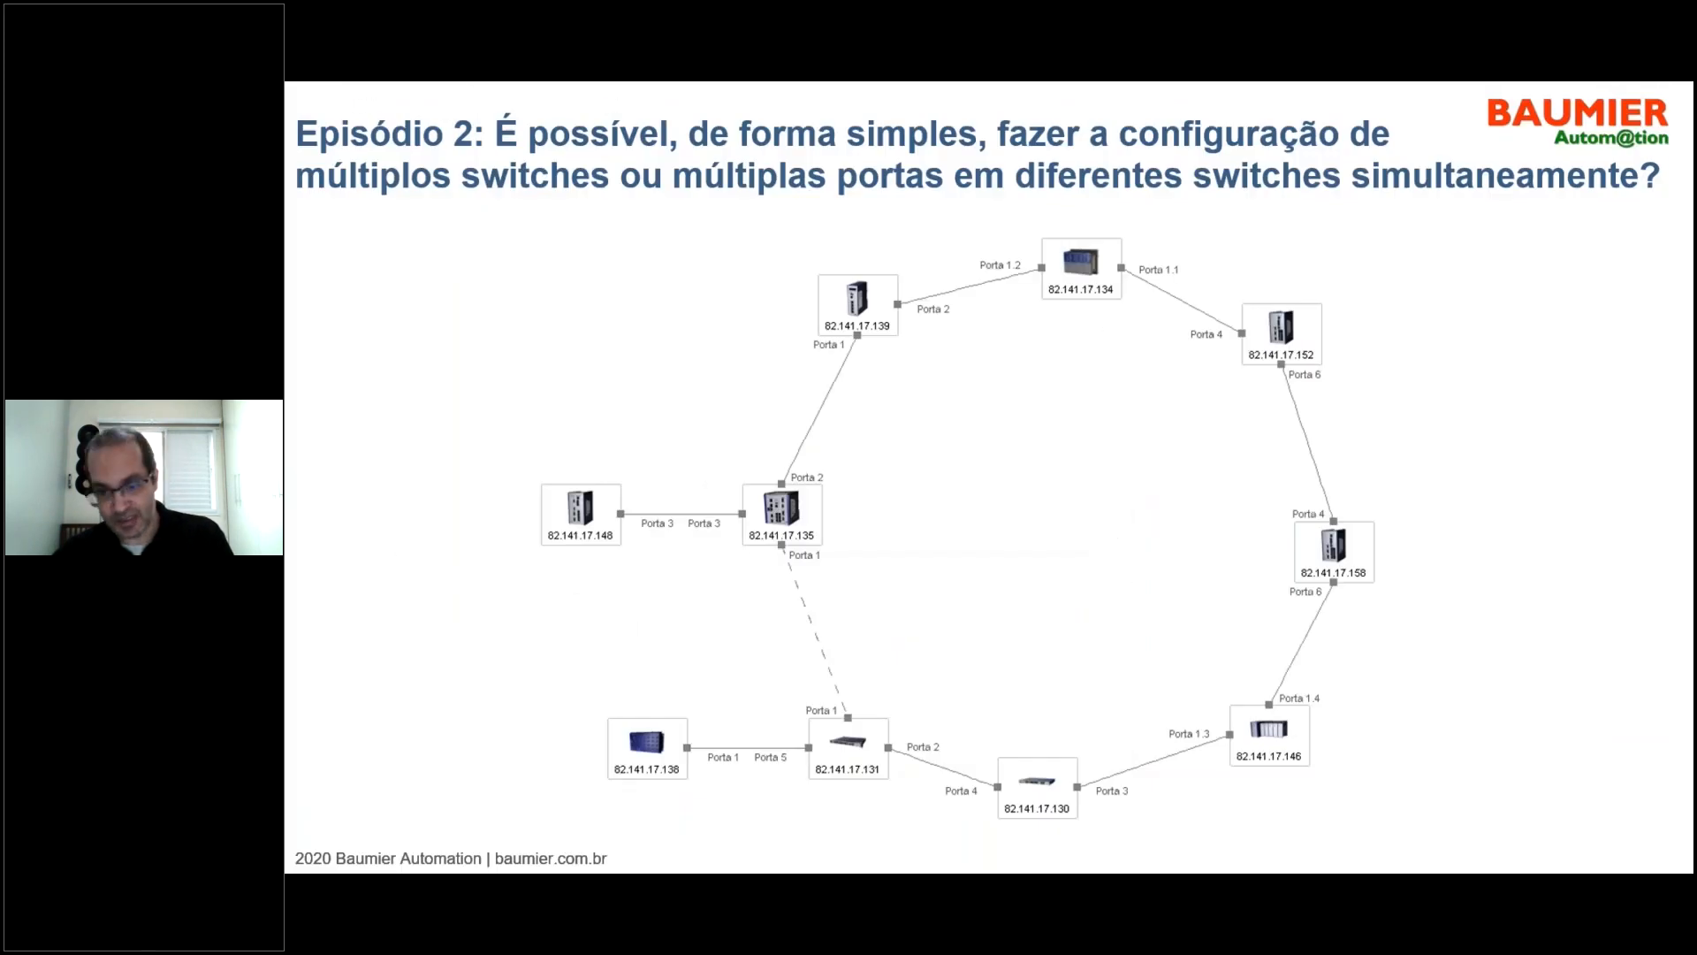